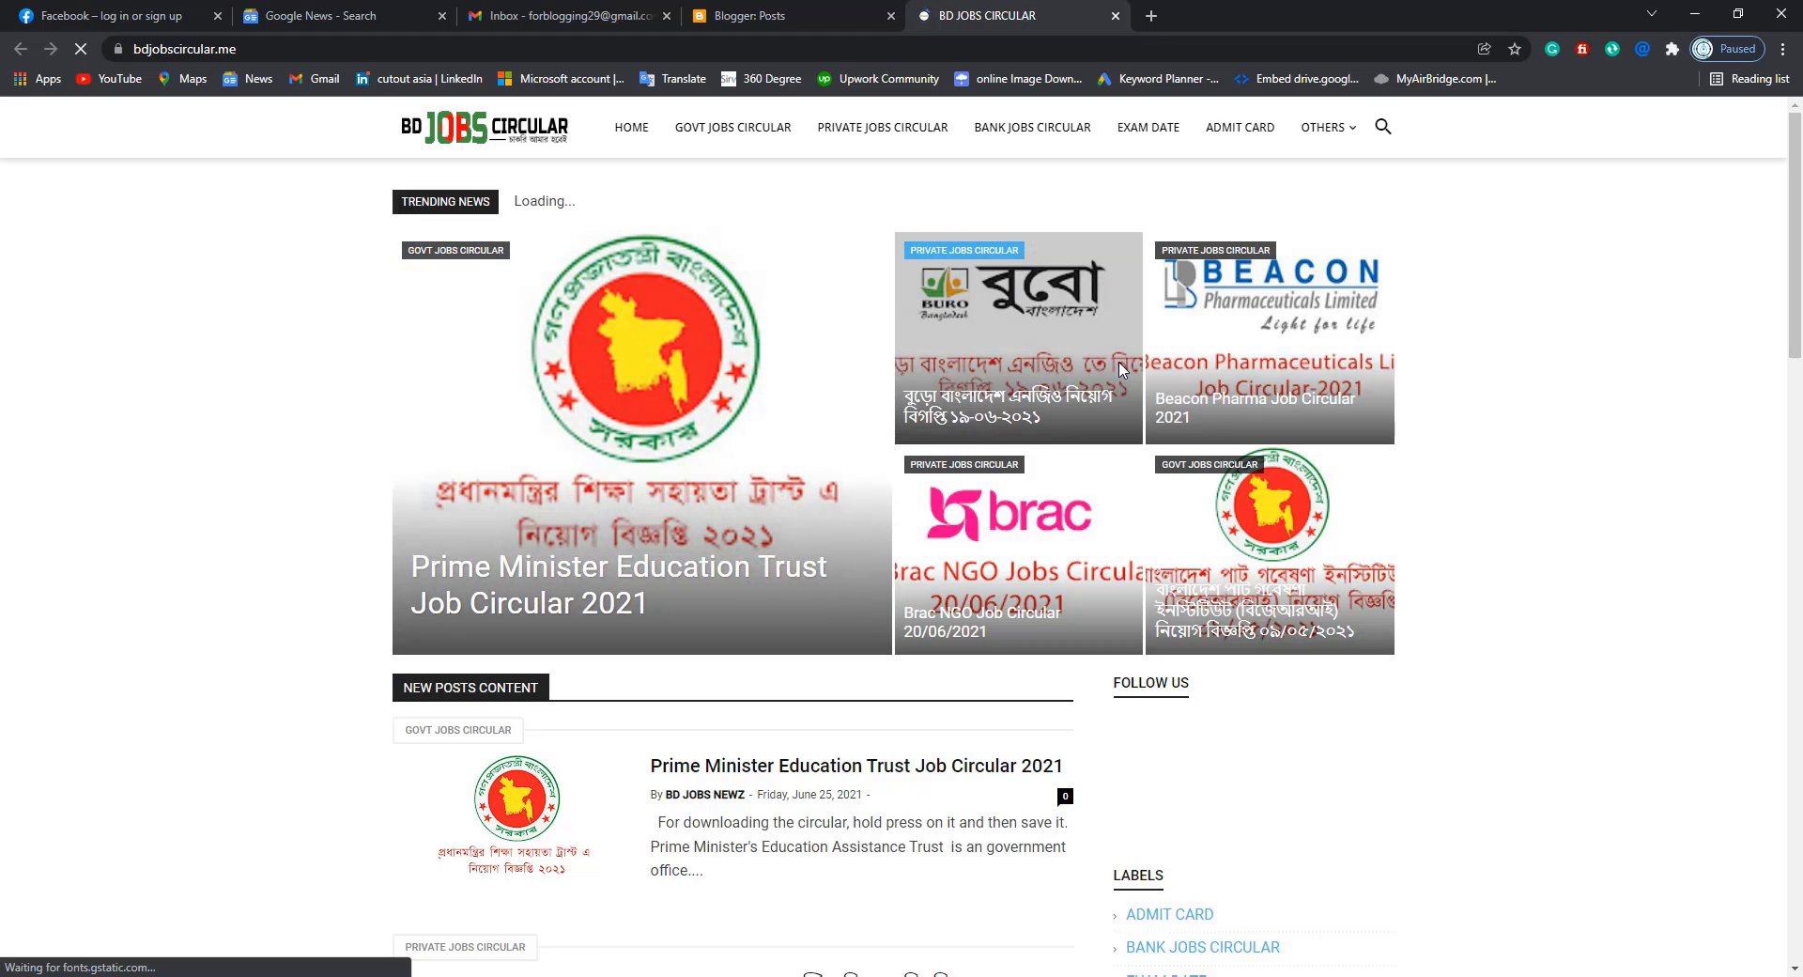
# - Look through the job posts listed on the BD Jobs Circular homepage
pyautogui.scroll(-4, 1123, 369)
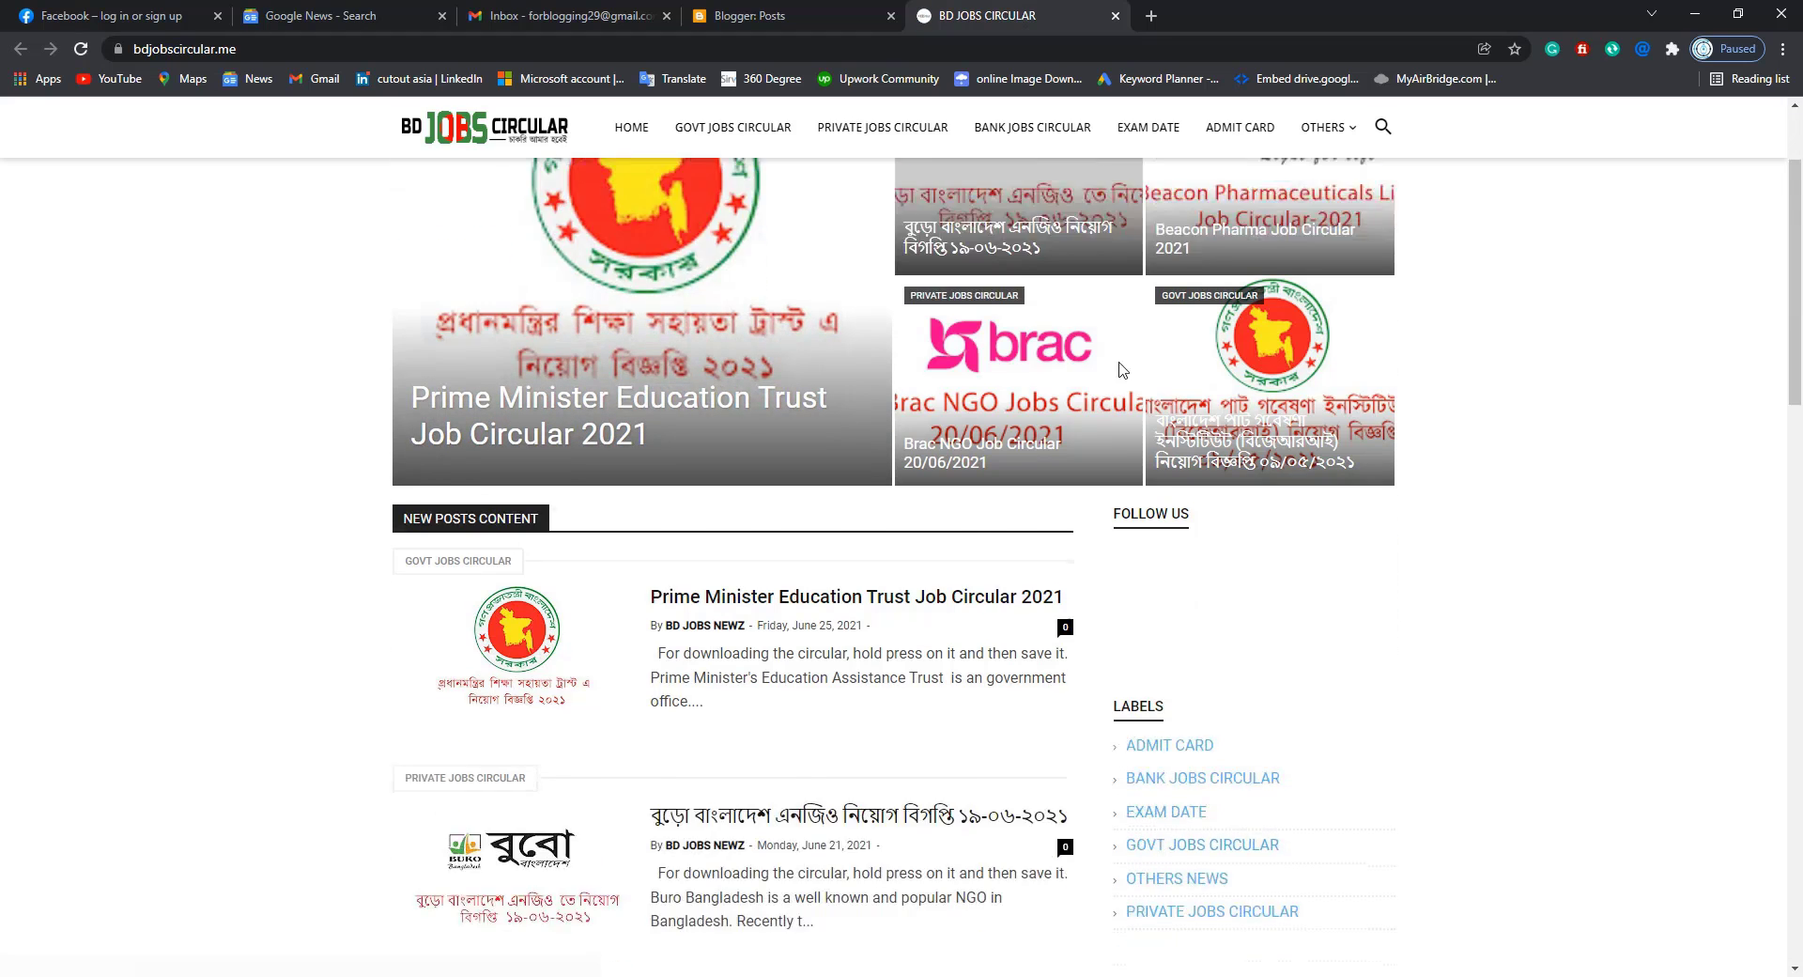
pyautogui.scroll(-3, 1122, 369)
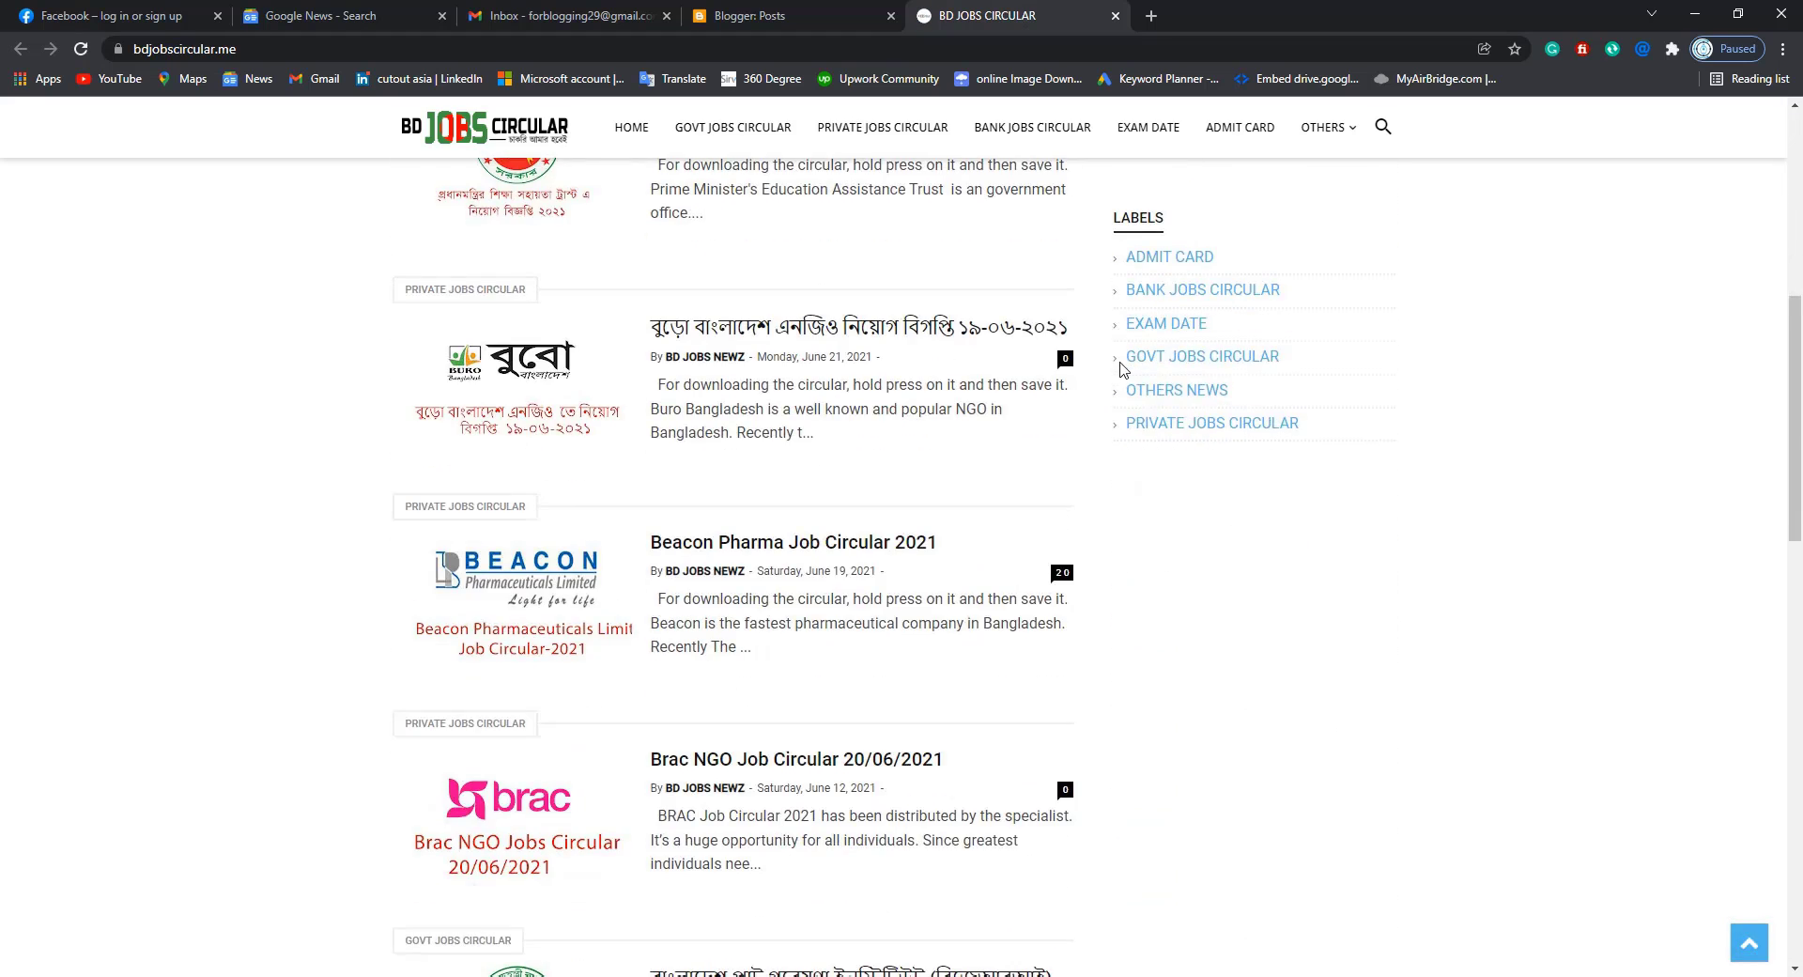
pyautogui.scroll(-8, 1122, 369)
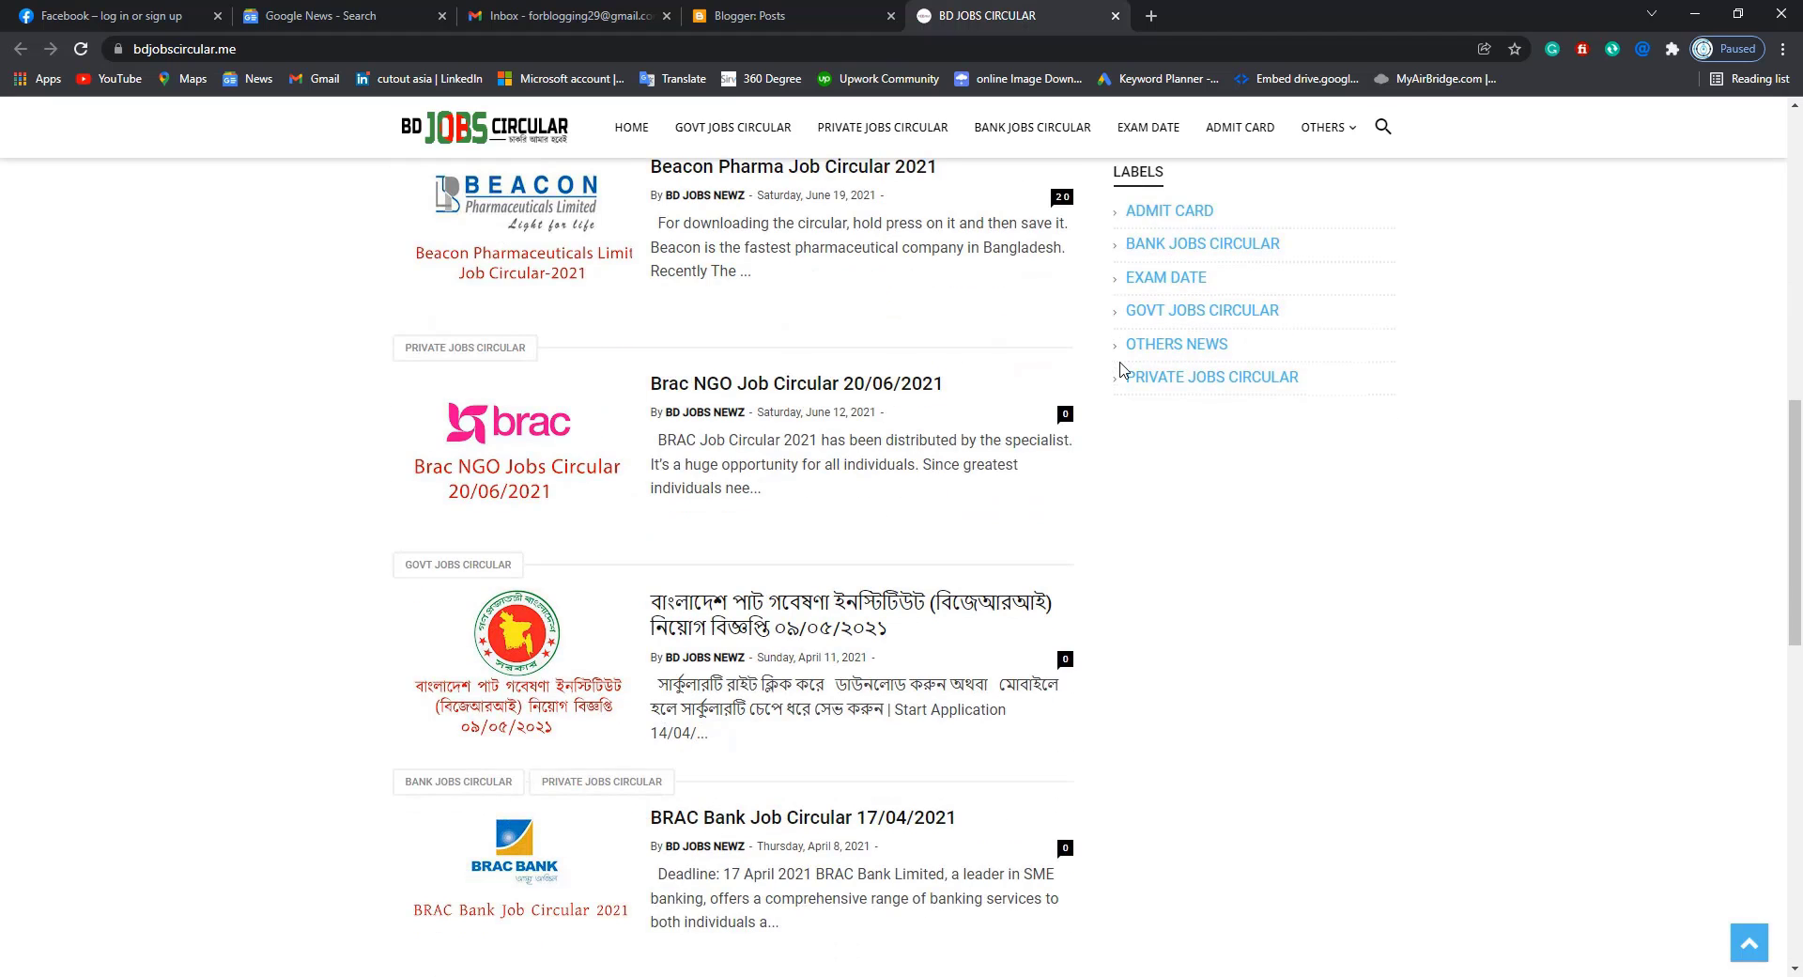
pyautogui.scroll(-8, 1077, 374)
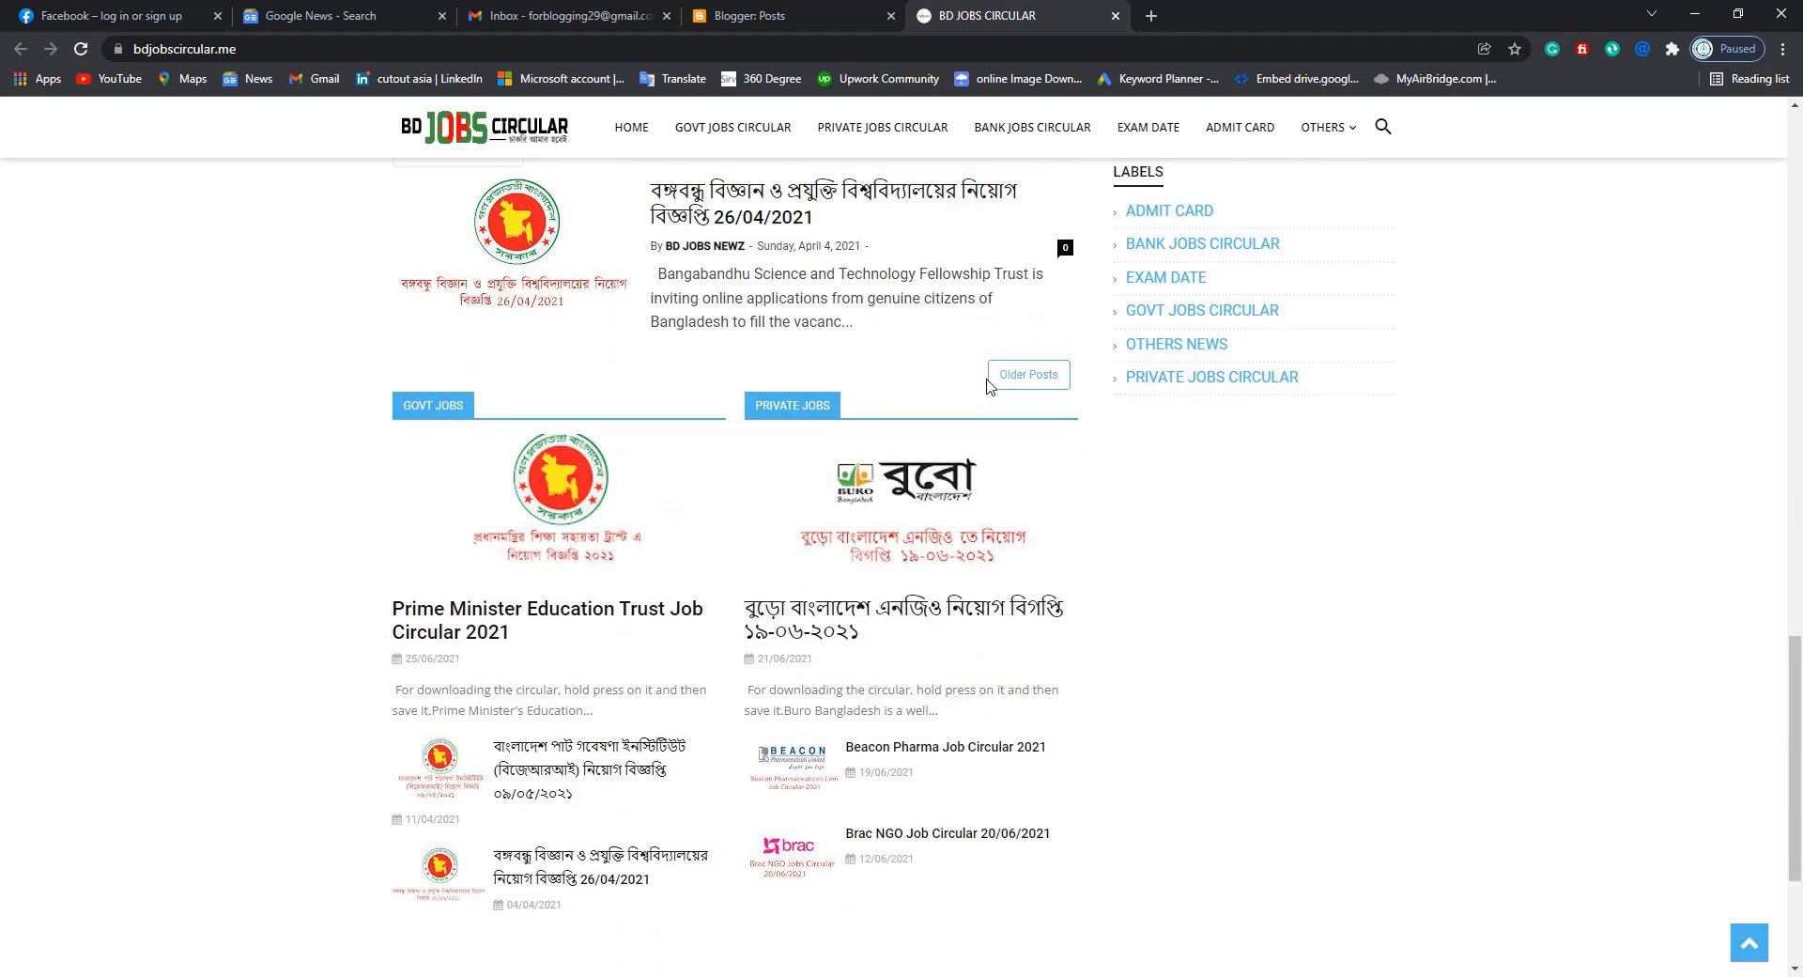
pyautogui.scroll(8, 990, 385)
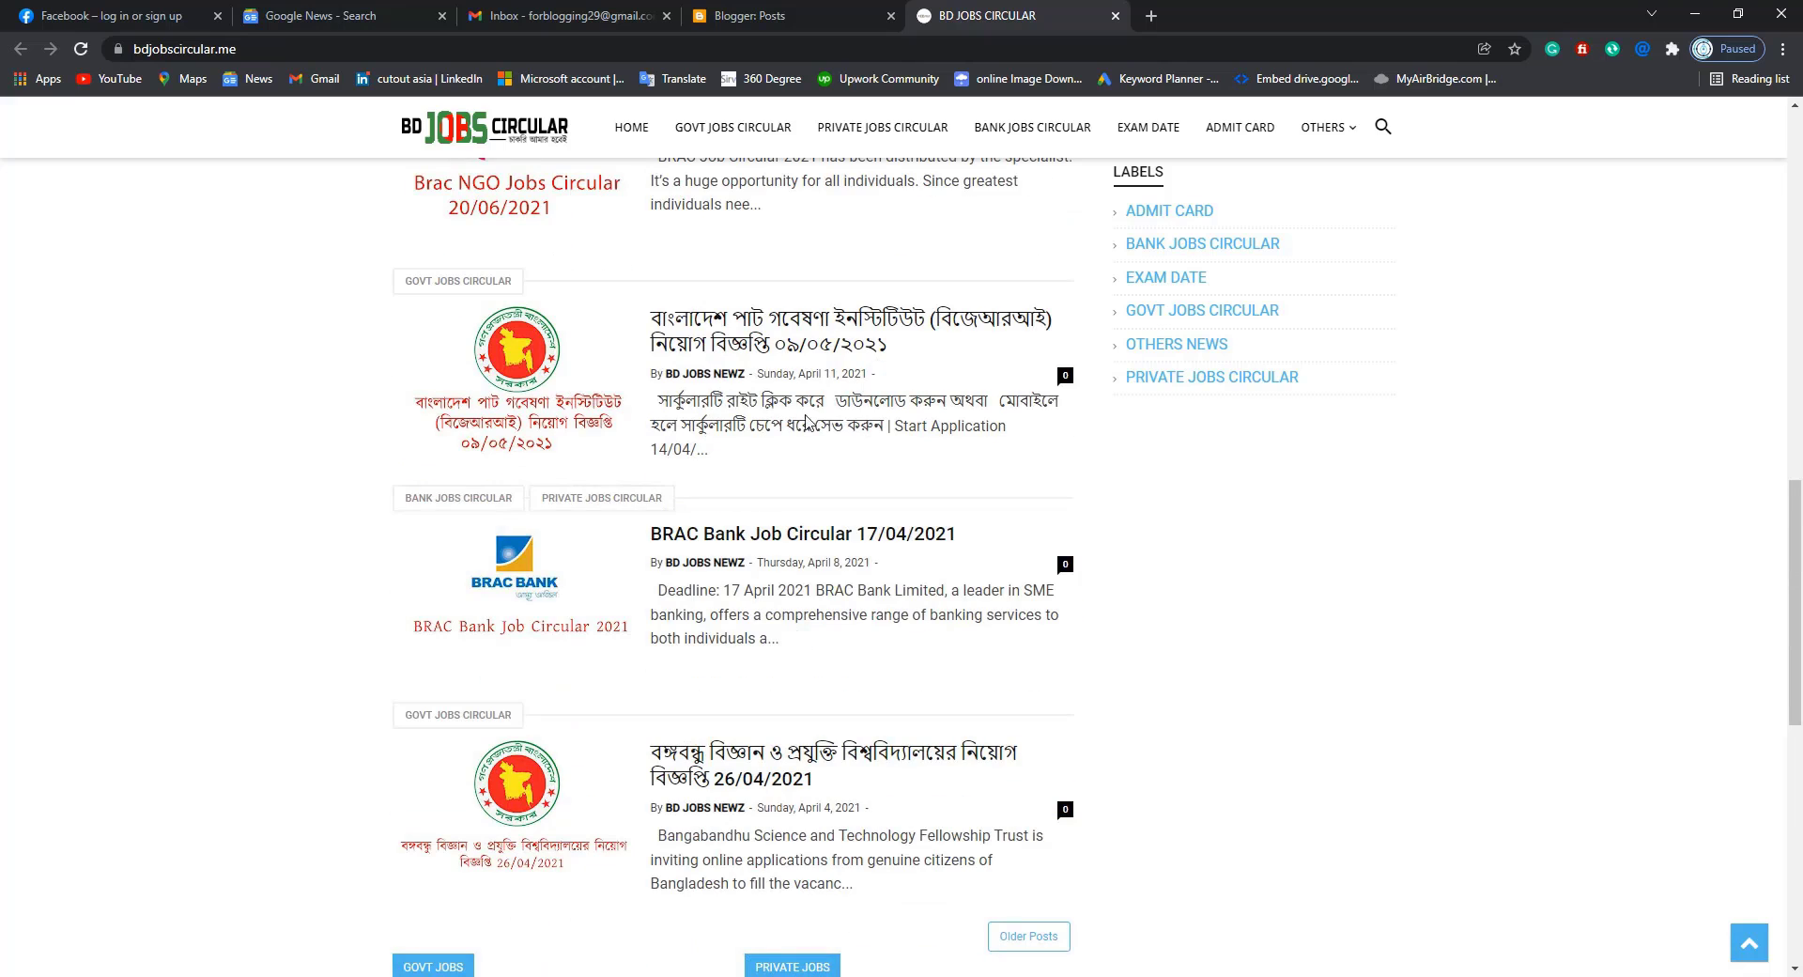
# - Open the BRAC Bank Job Circular 17/04/2021 post and review the whole page down to its comment section
pyautogui.click(736, 533)
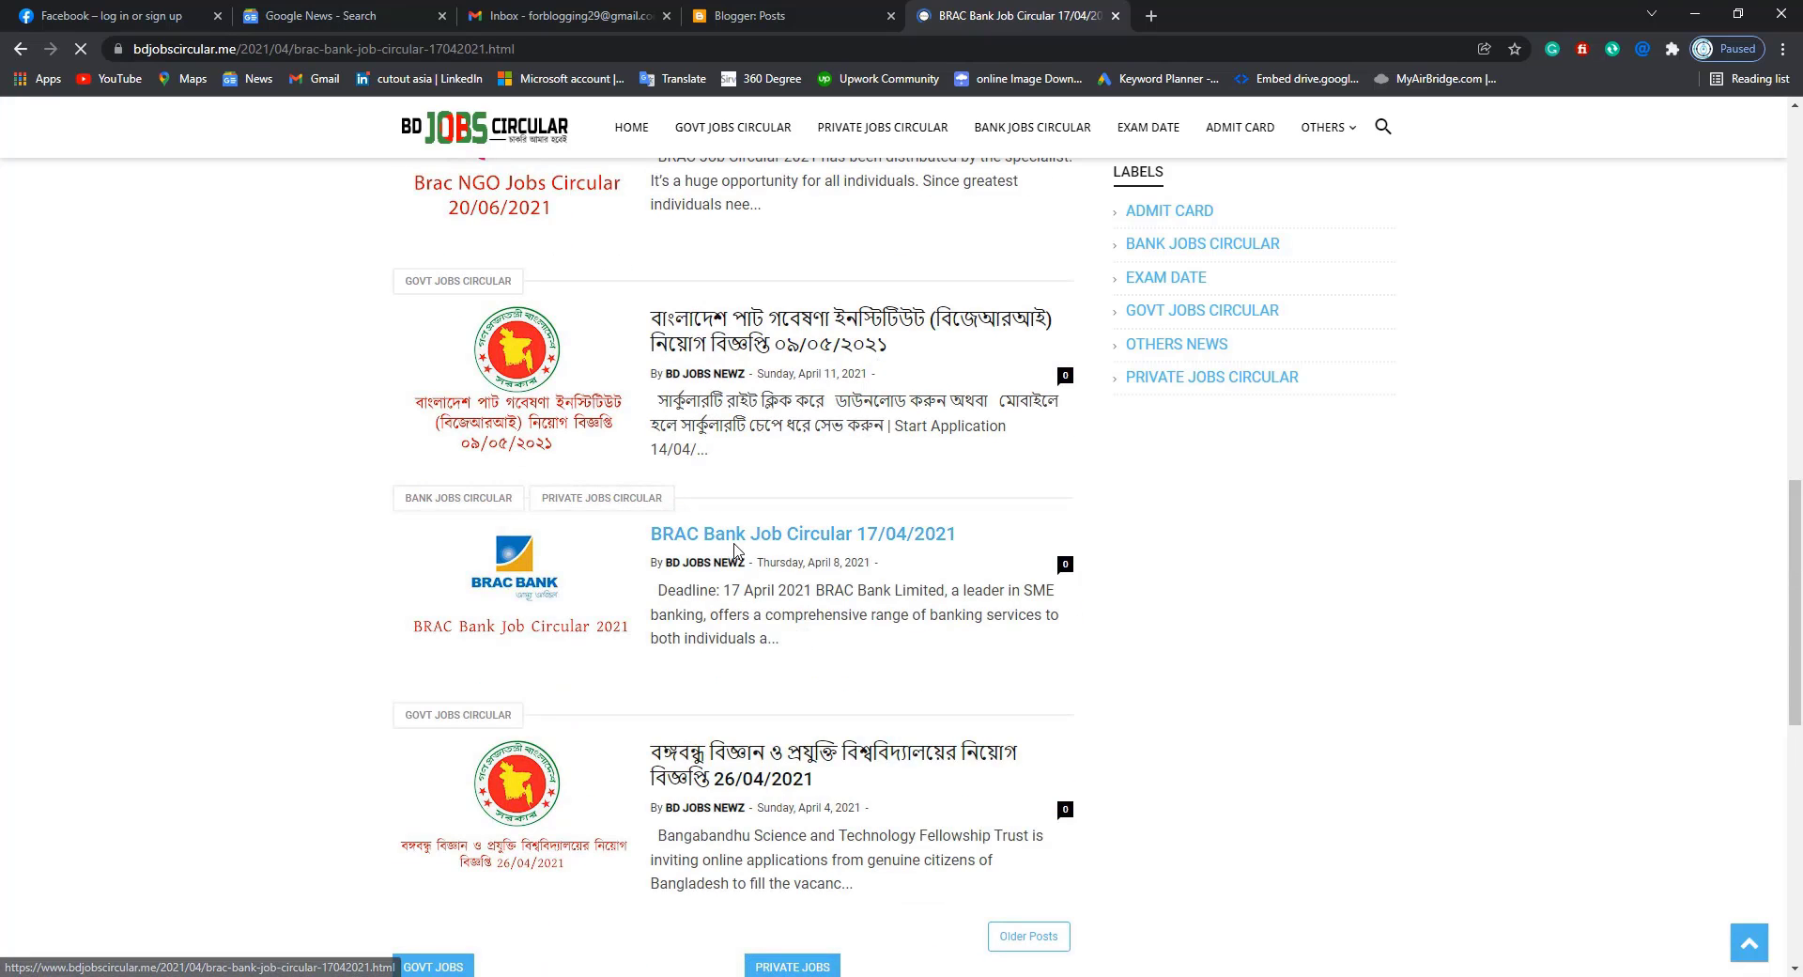
pyautogui.scroll(-5, 749, 515)
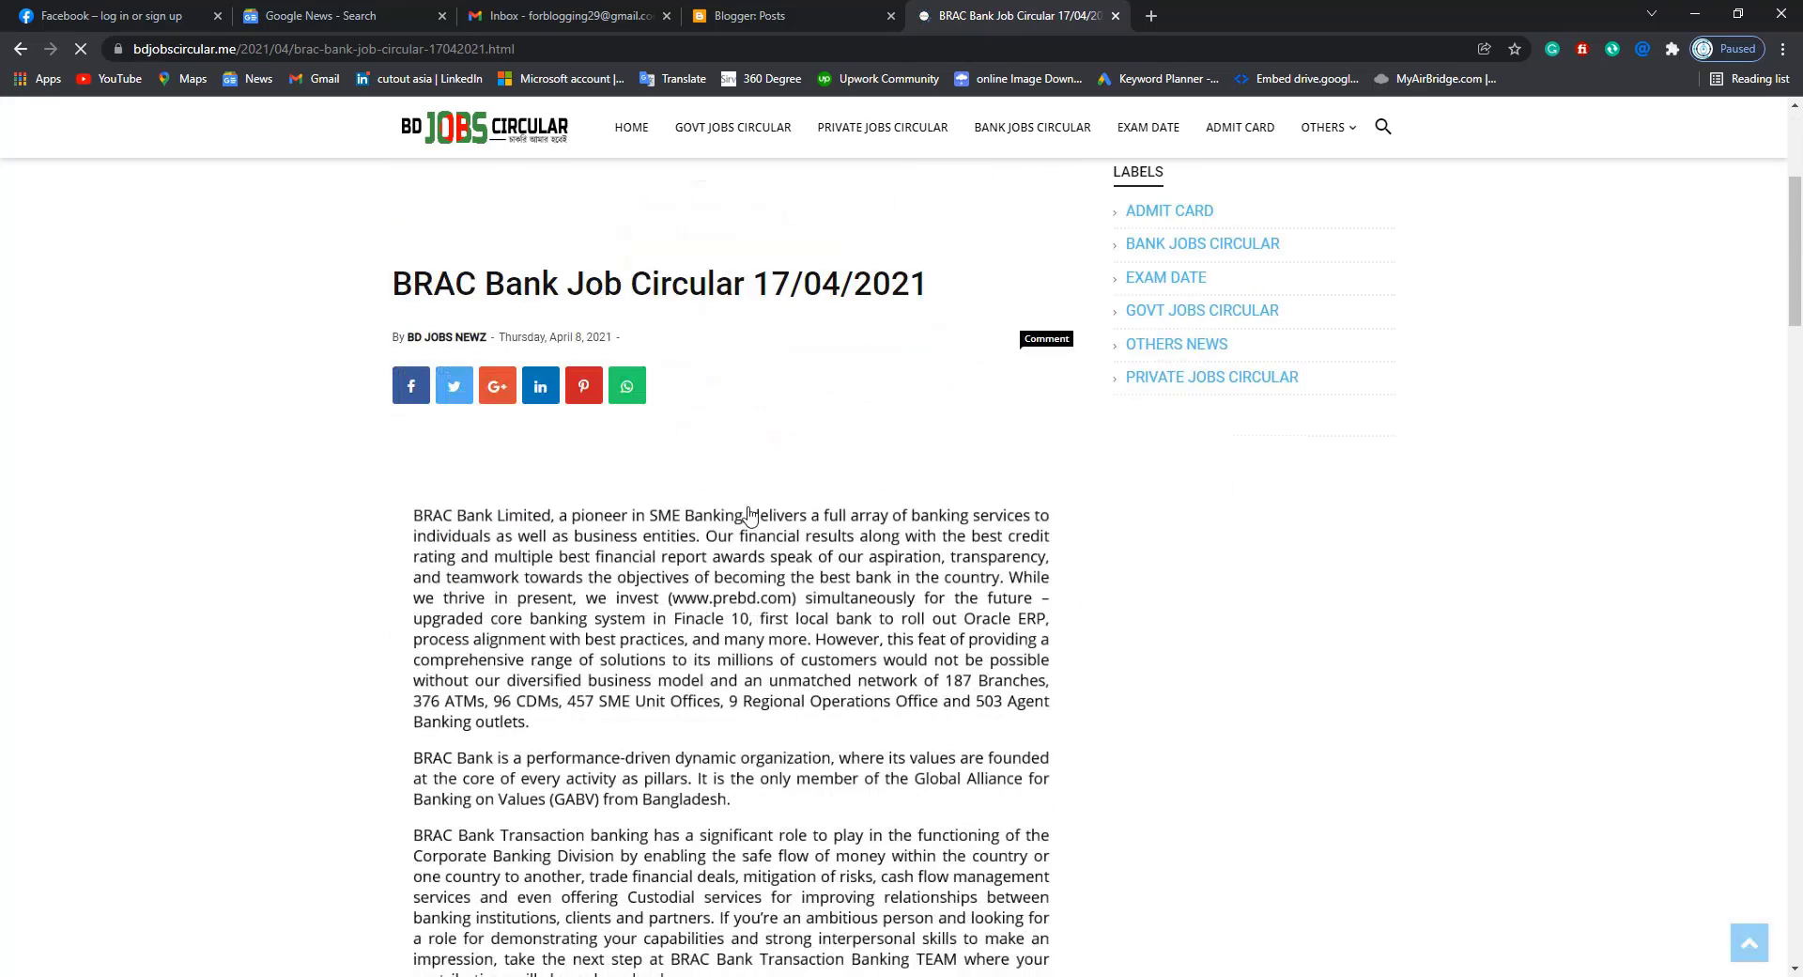
pyautogui.scroll(-3, 750, 515)
pyautogui.scroll(-10, 749, 514)
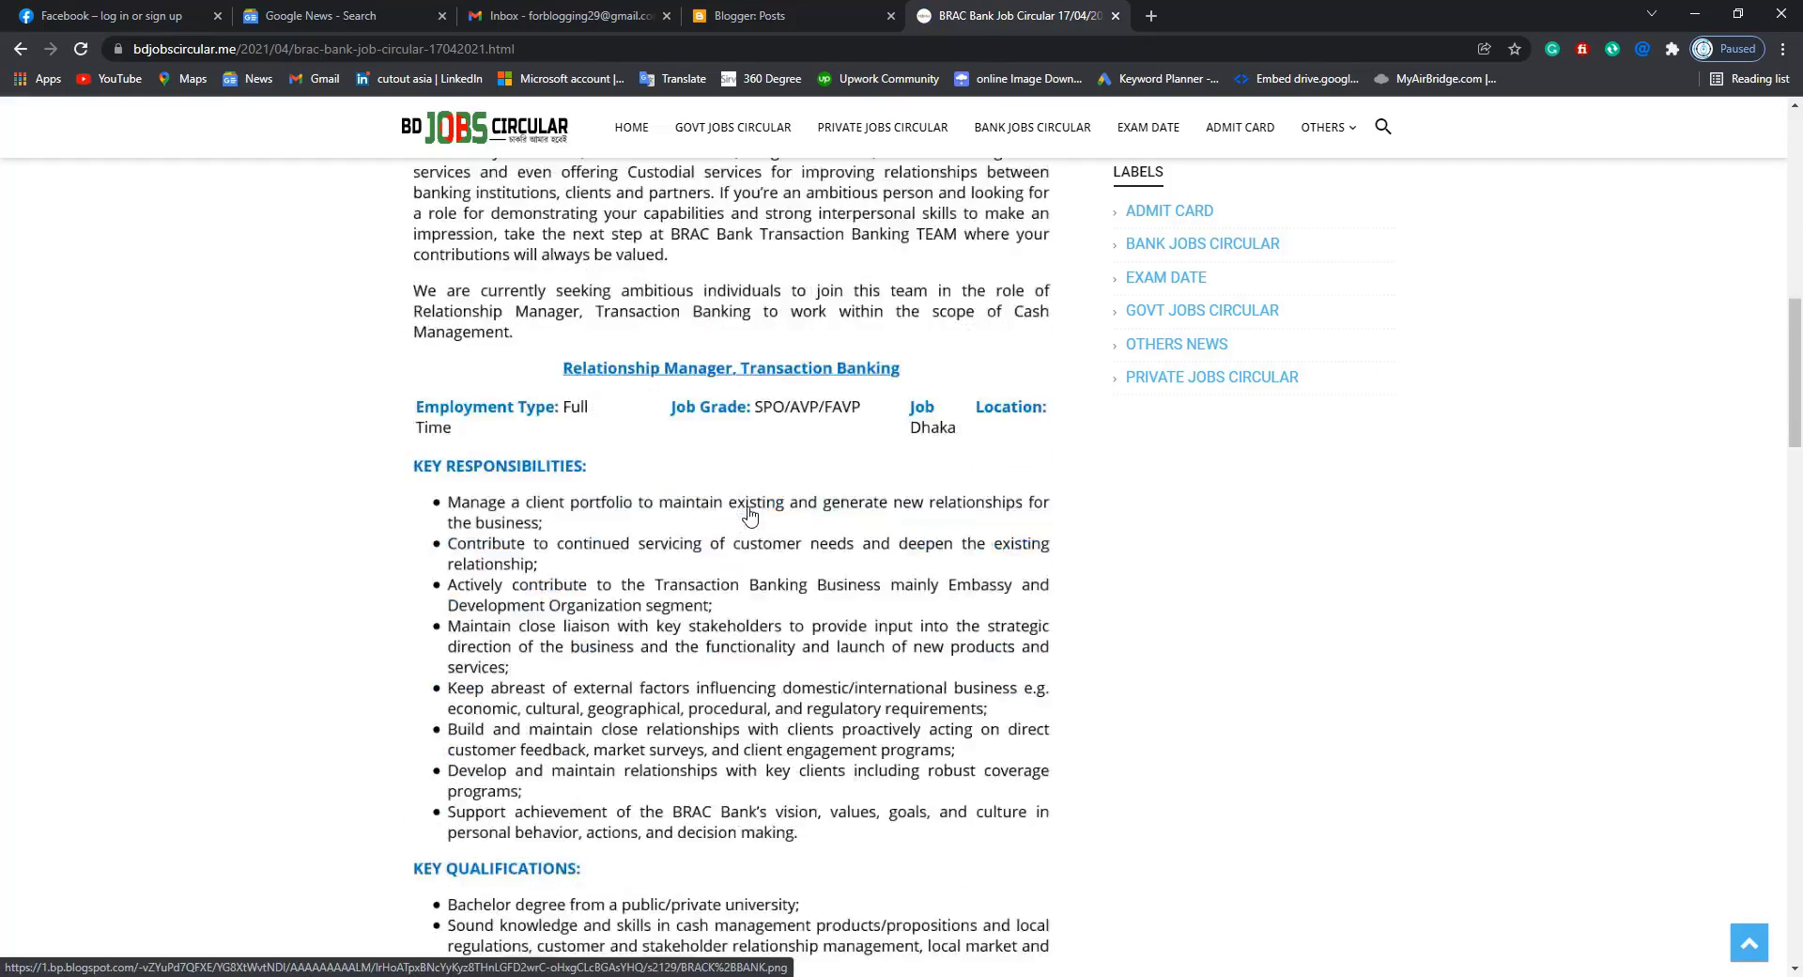
pyautogui.scroll(-15, 750, 515)
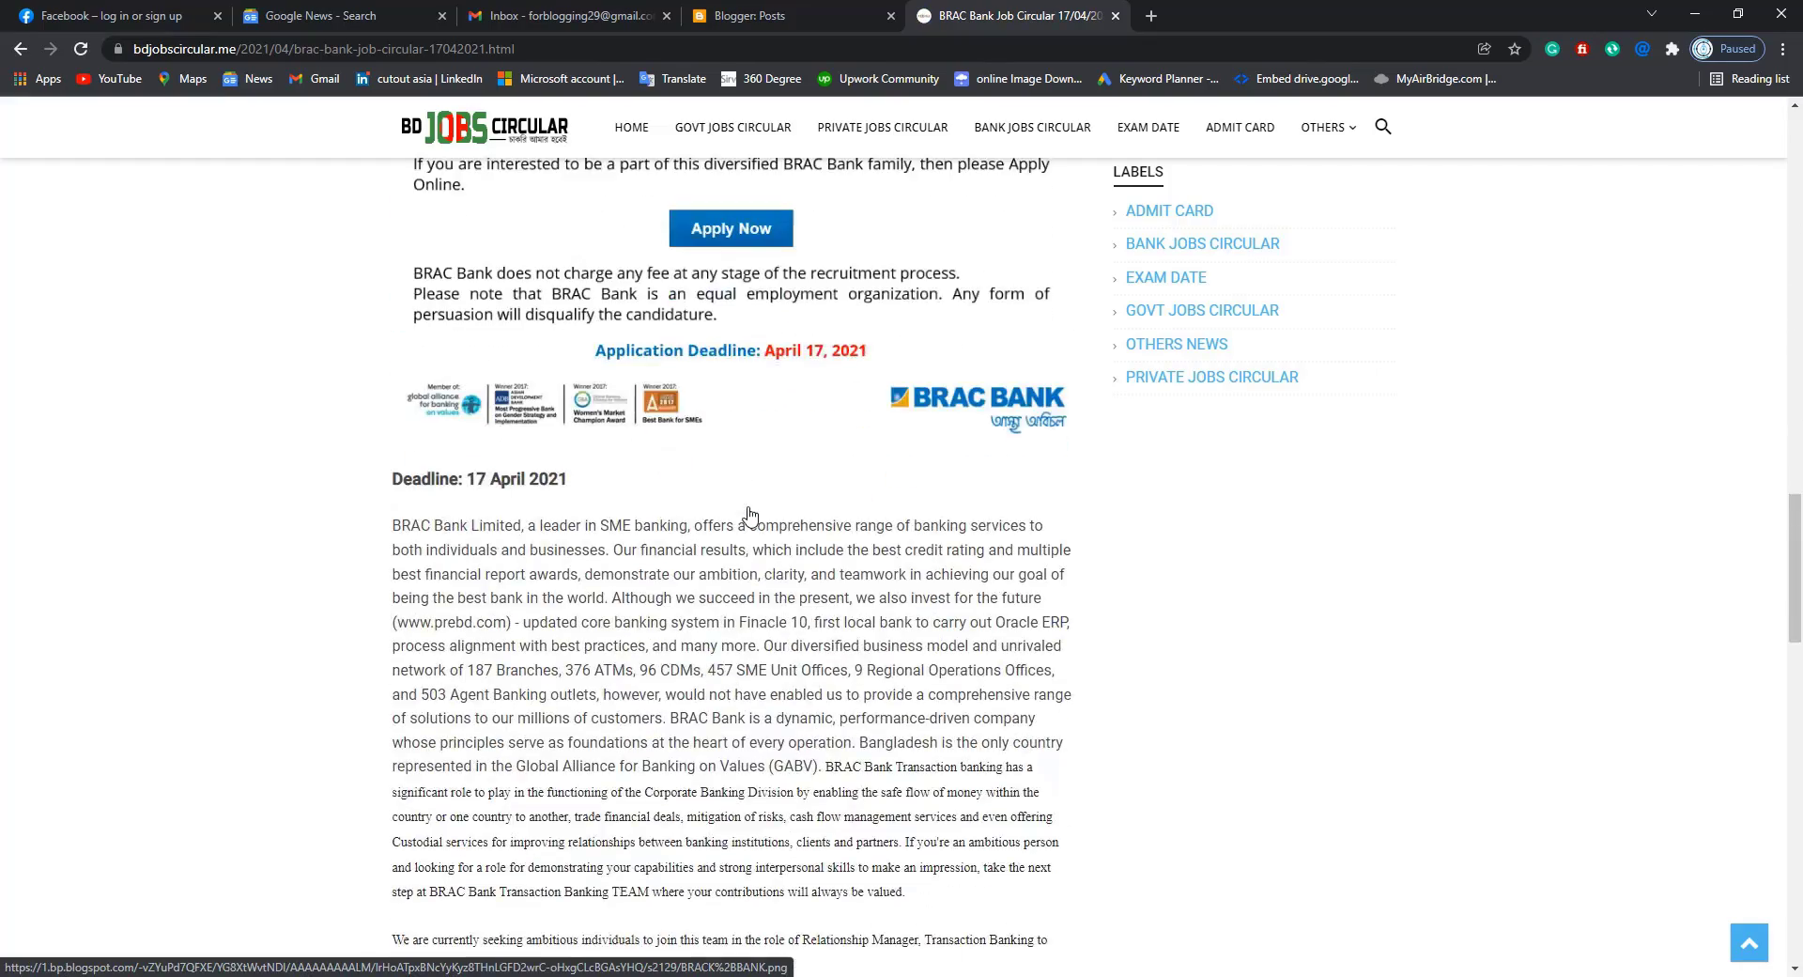
pyautogui.scroll(-9, 750, 515)
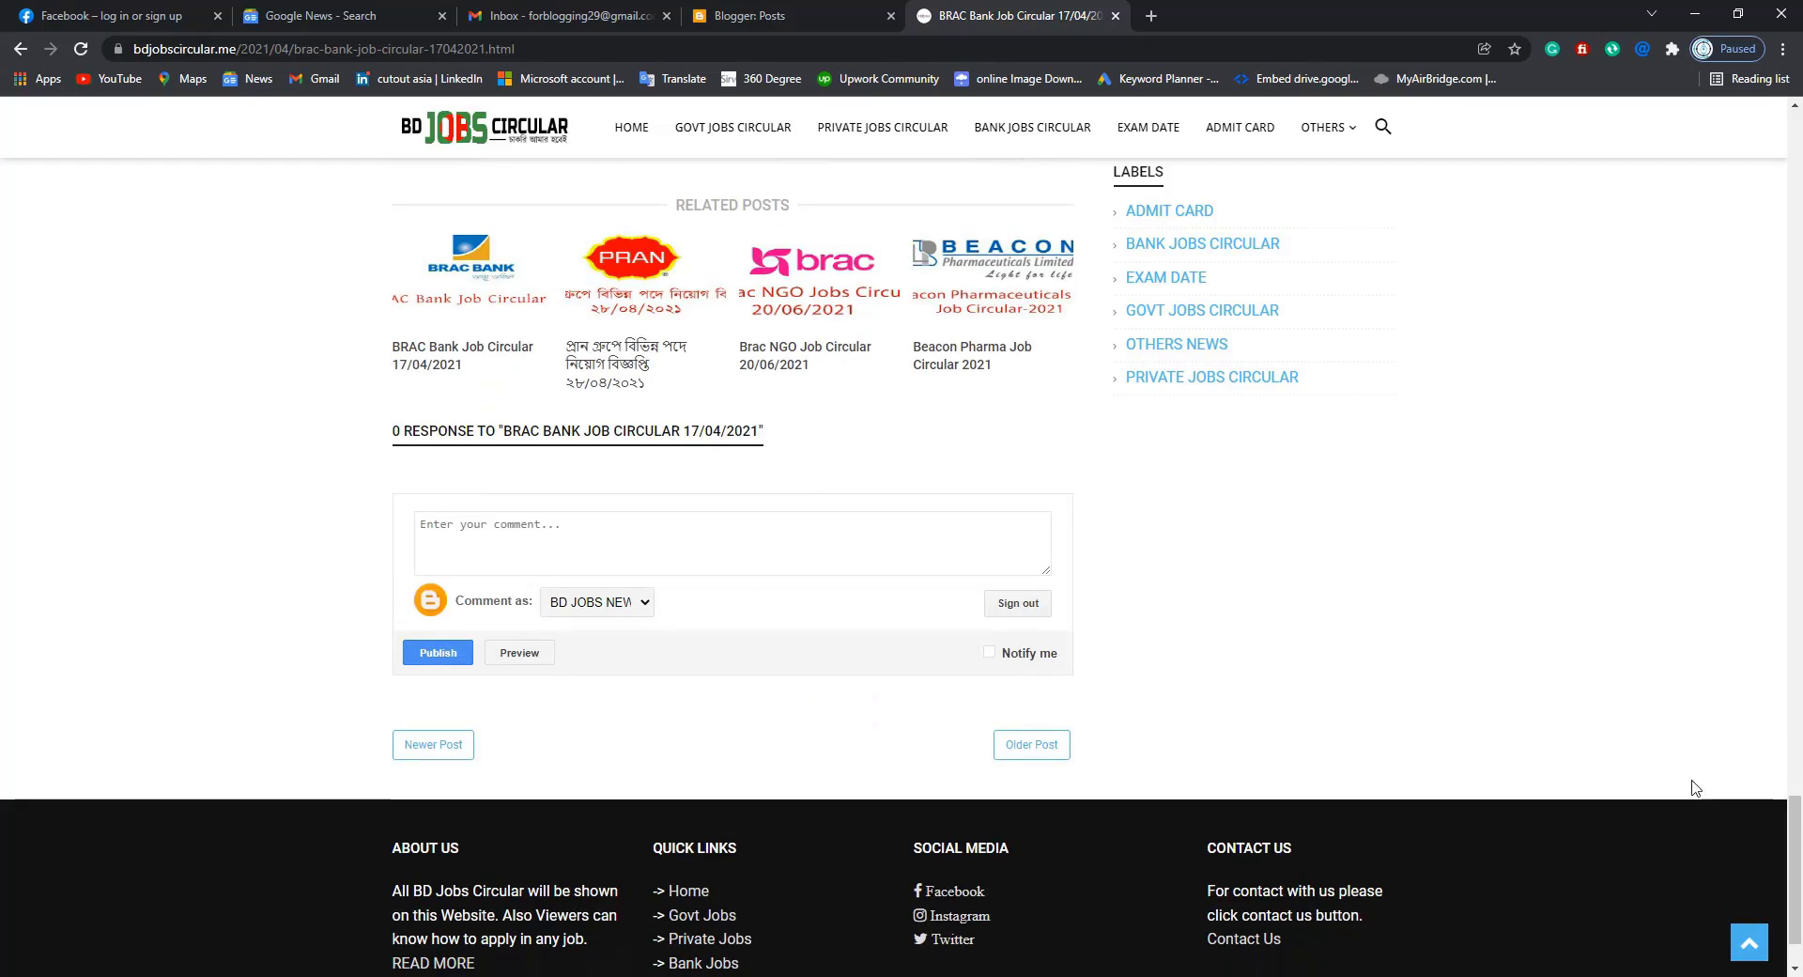
pyautogui.scroll(8, 575, 528)
pyautogui.scroll(20, 574, 528)
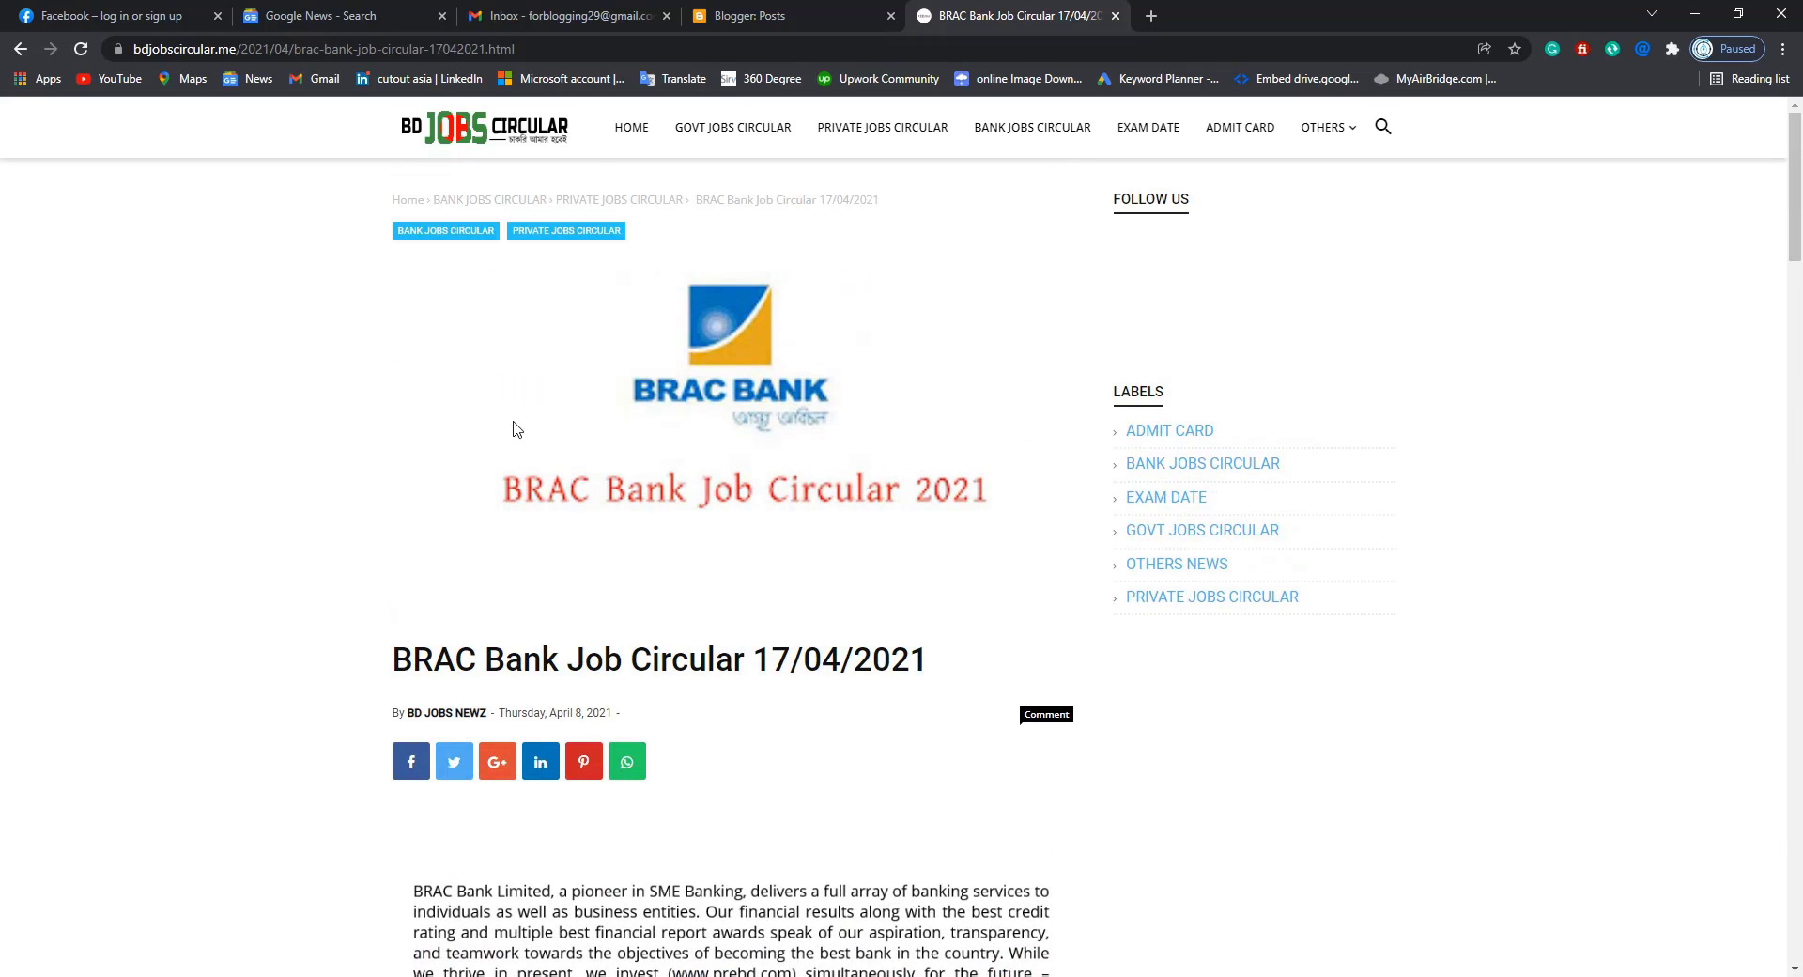
# - Return to the blog's homepage to review its posts, and switch to the Blogger posts list
pyautogui.click(526, 153)
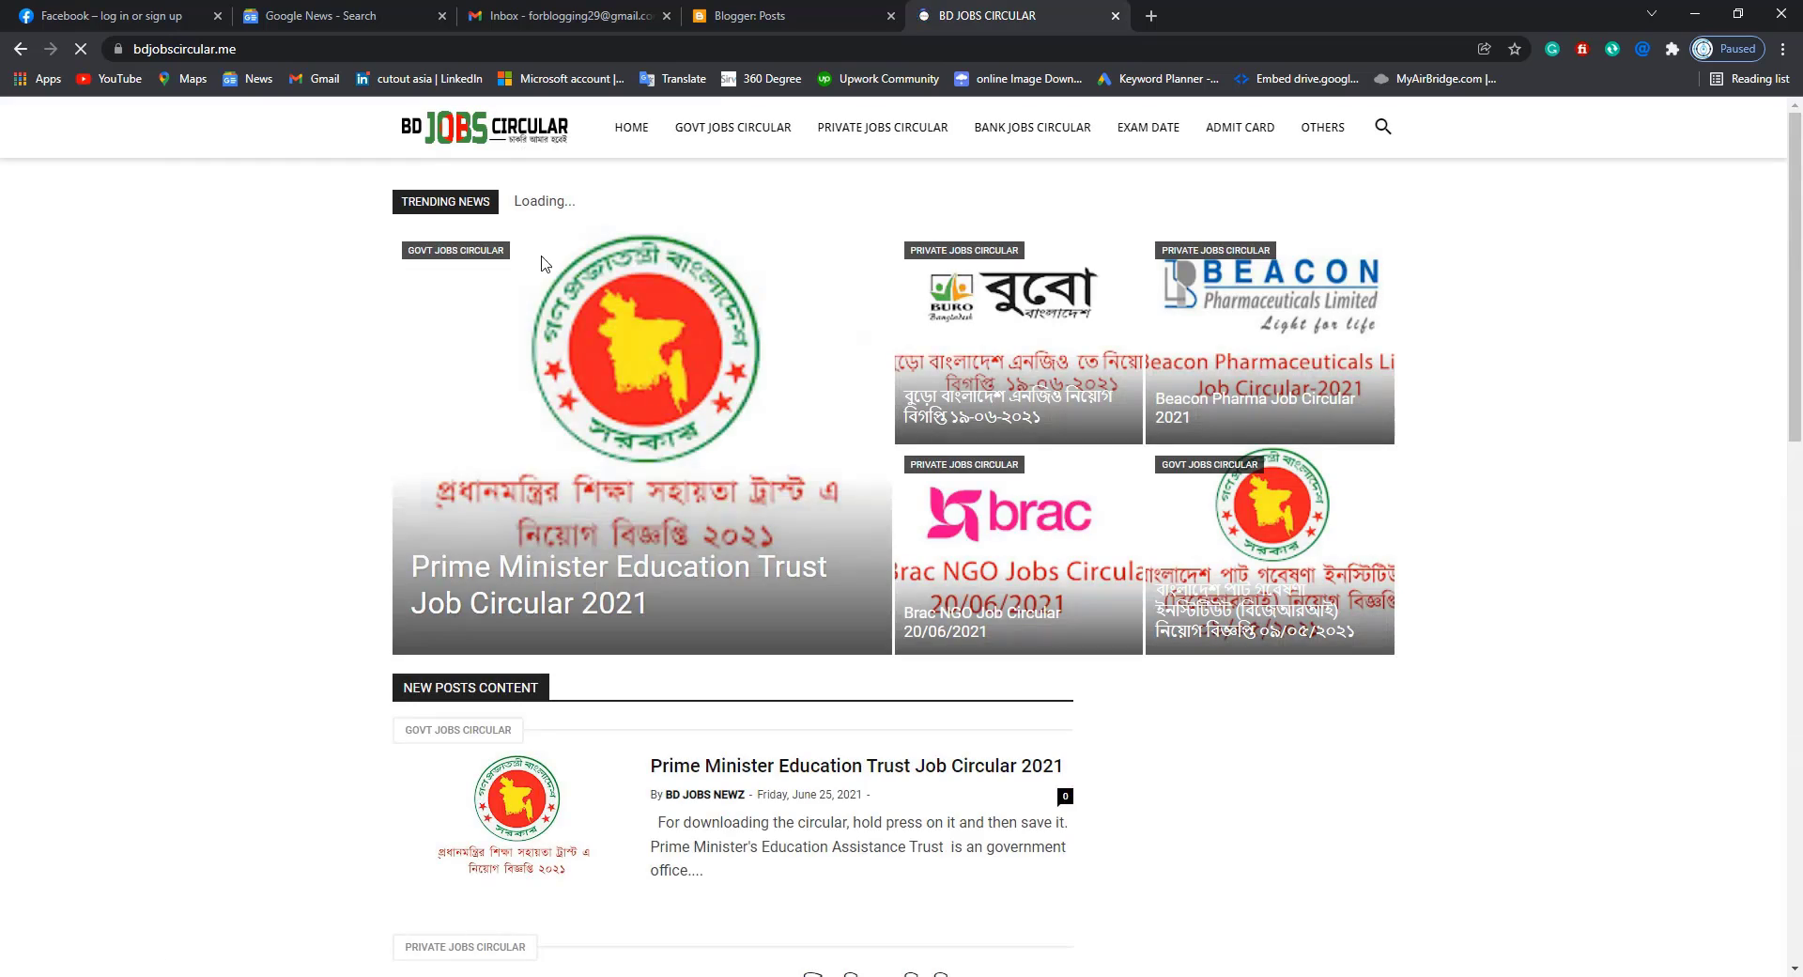
pyautogui.scroll(-5, 850, 524)
pyautogui.scroll(-6, 850, 524)
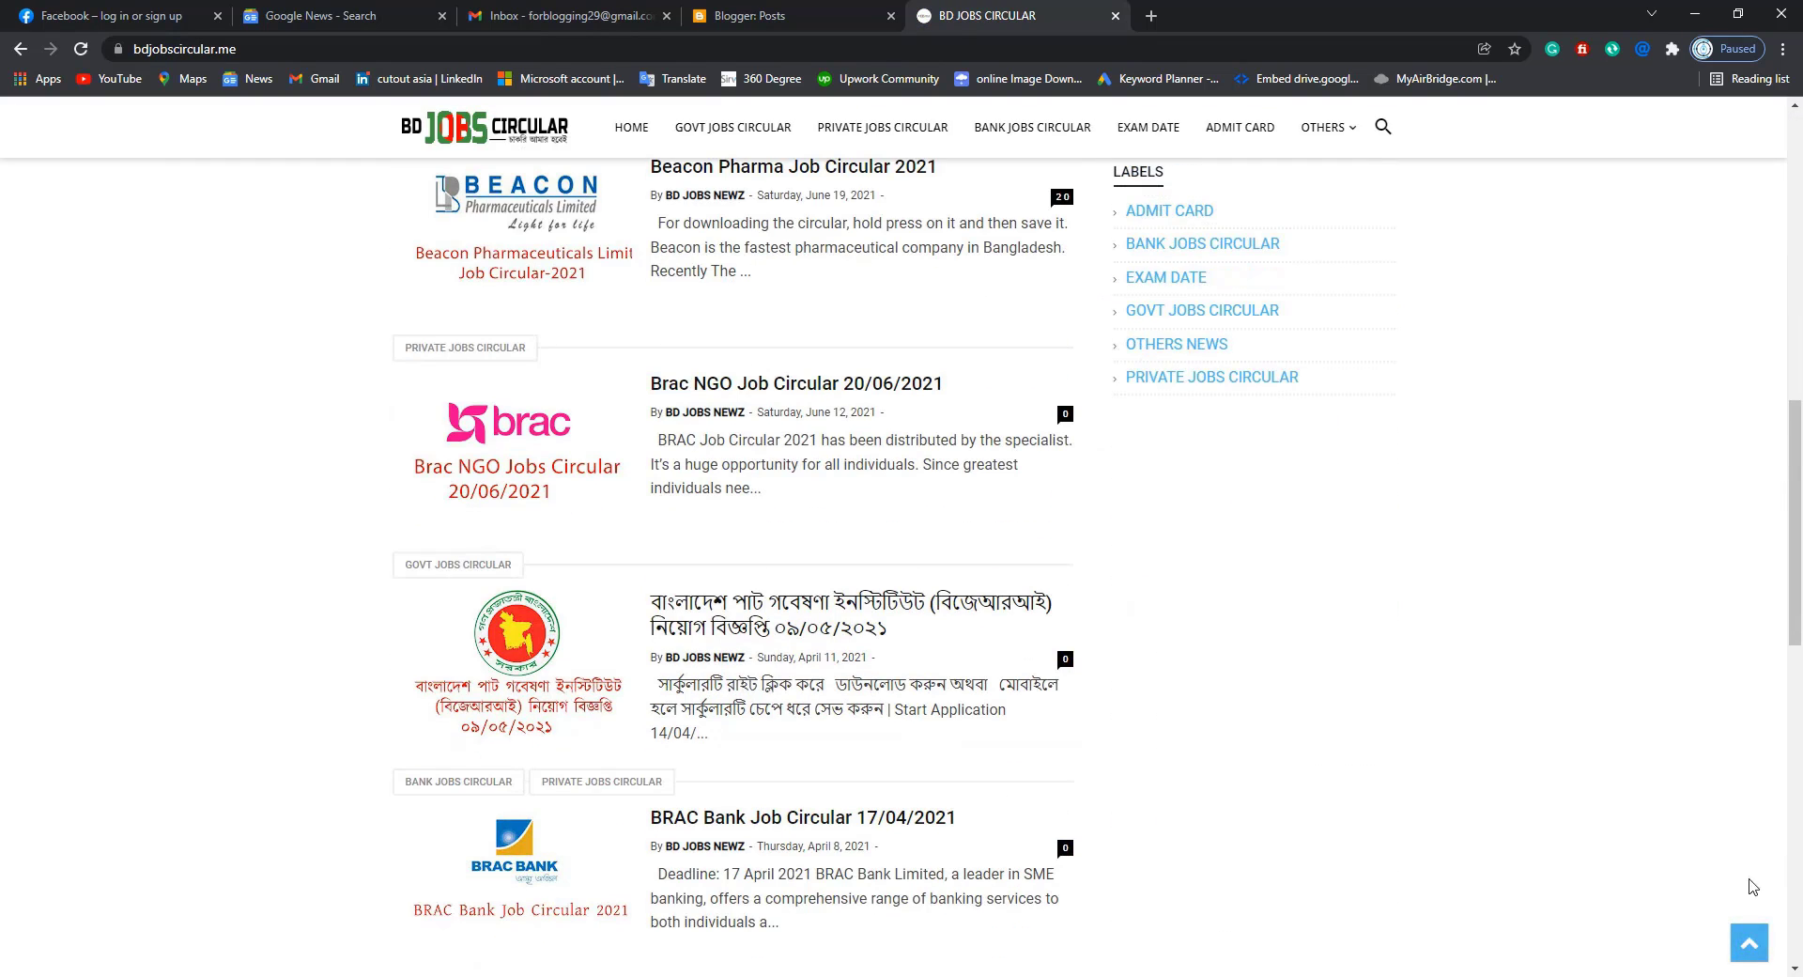
pyautogui.scroll(10, 1152, 865)
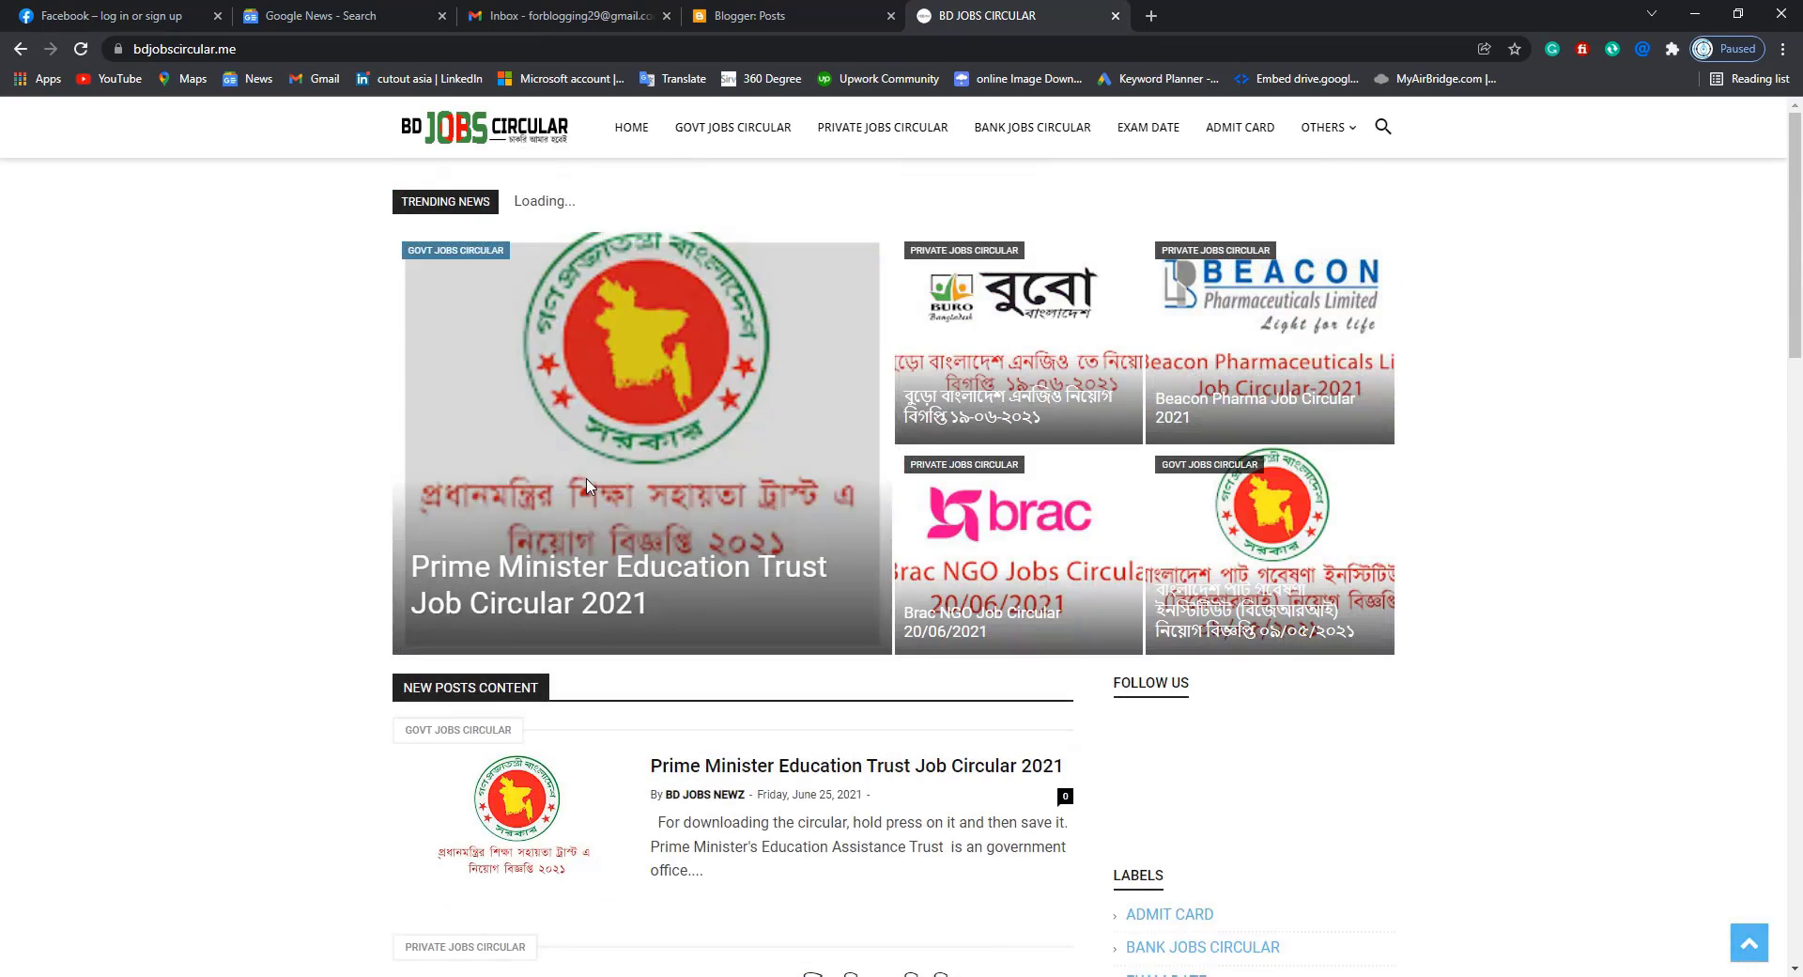
pyautogui.click(773, 20)
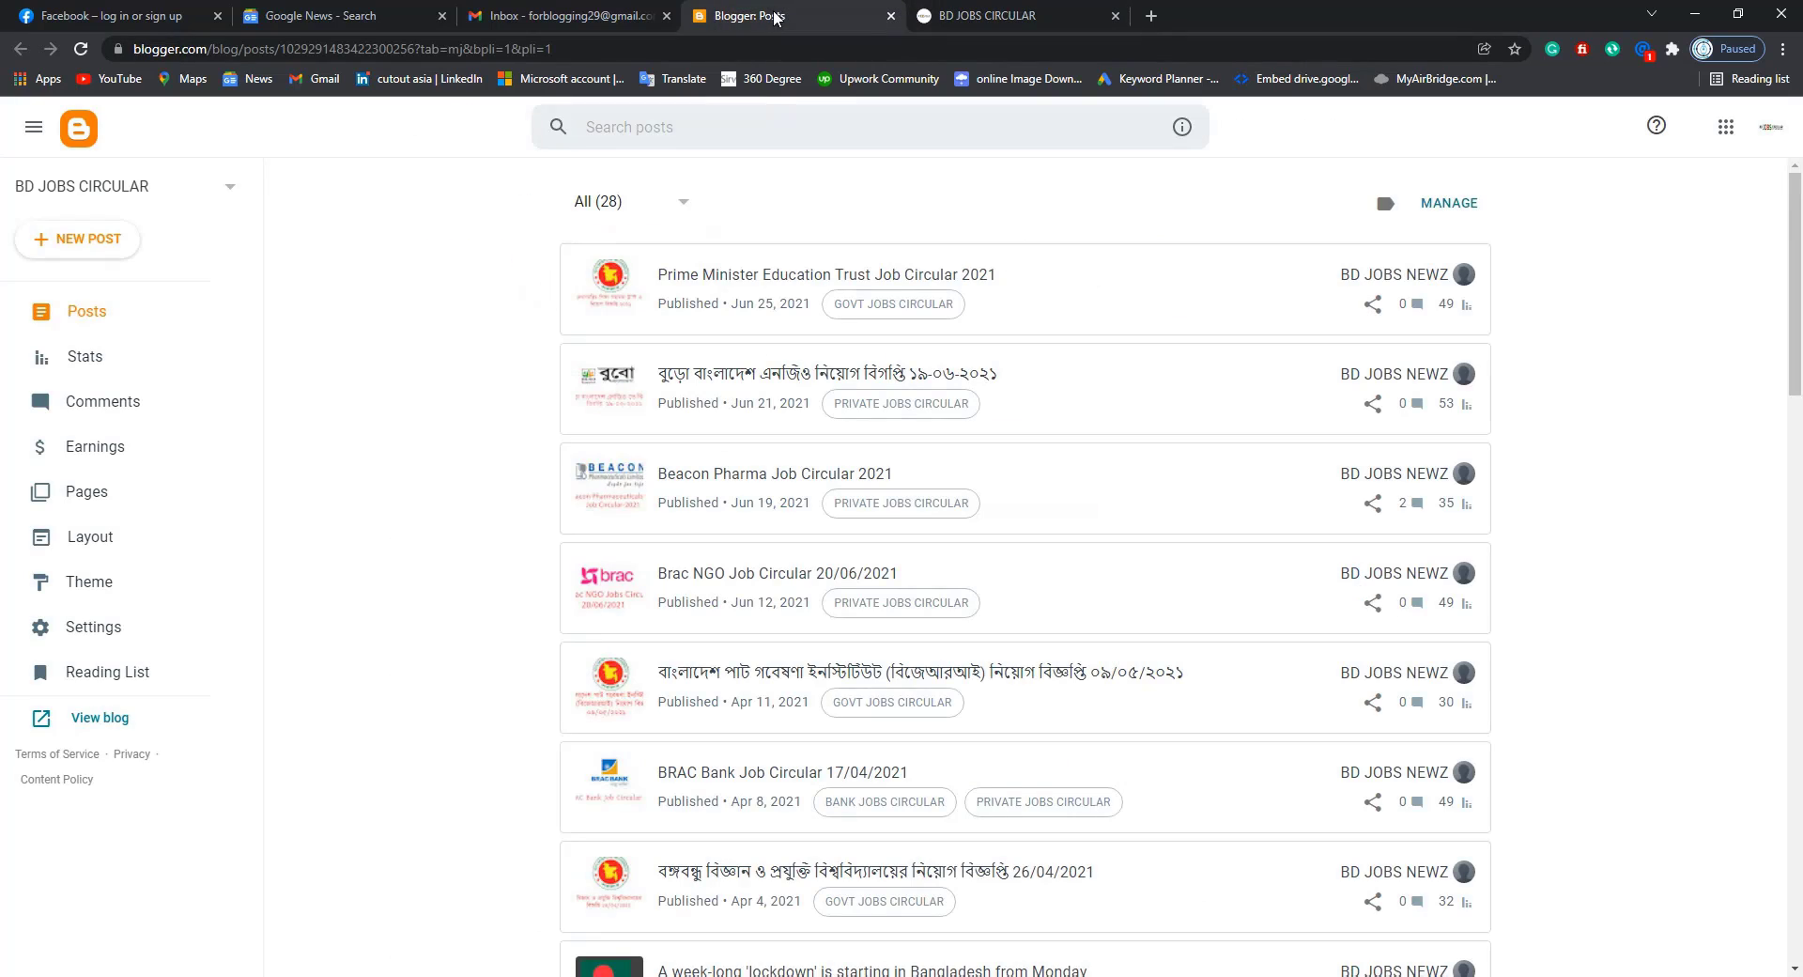
# - Open tawk.to in a new browser tab and go to its free account sign-up form
pyautogui.click(1151, 16)
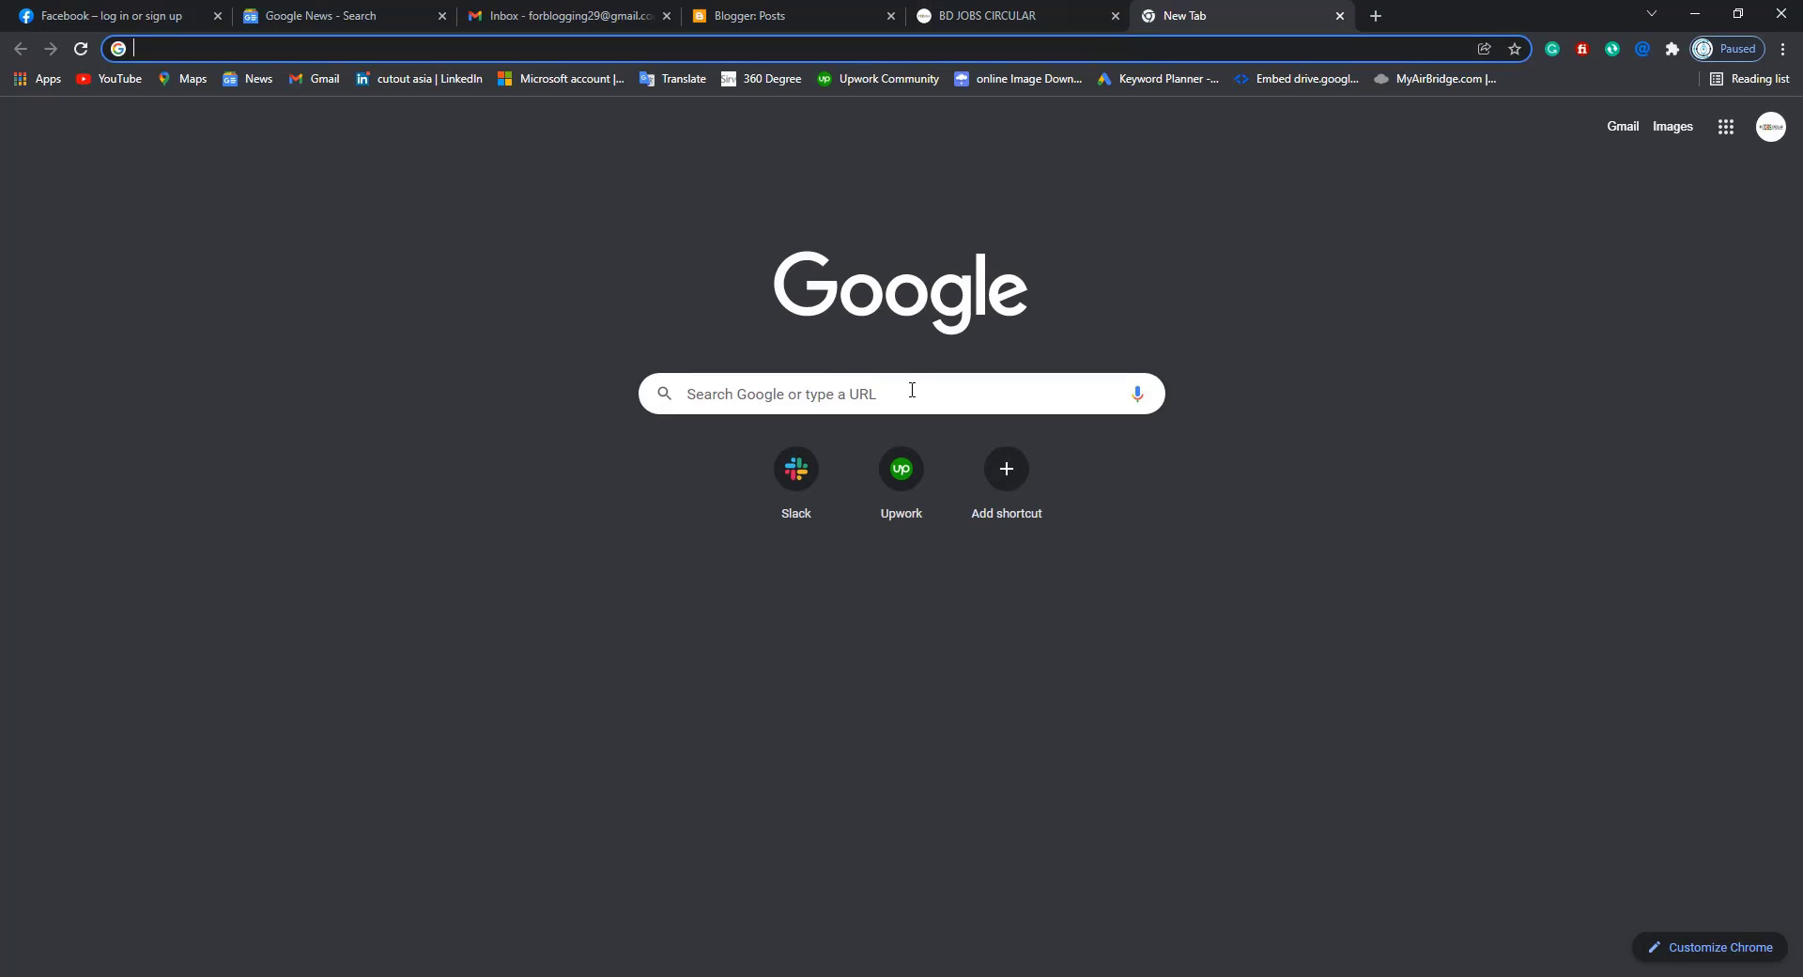
pyautogui.click(814, 52)
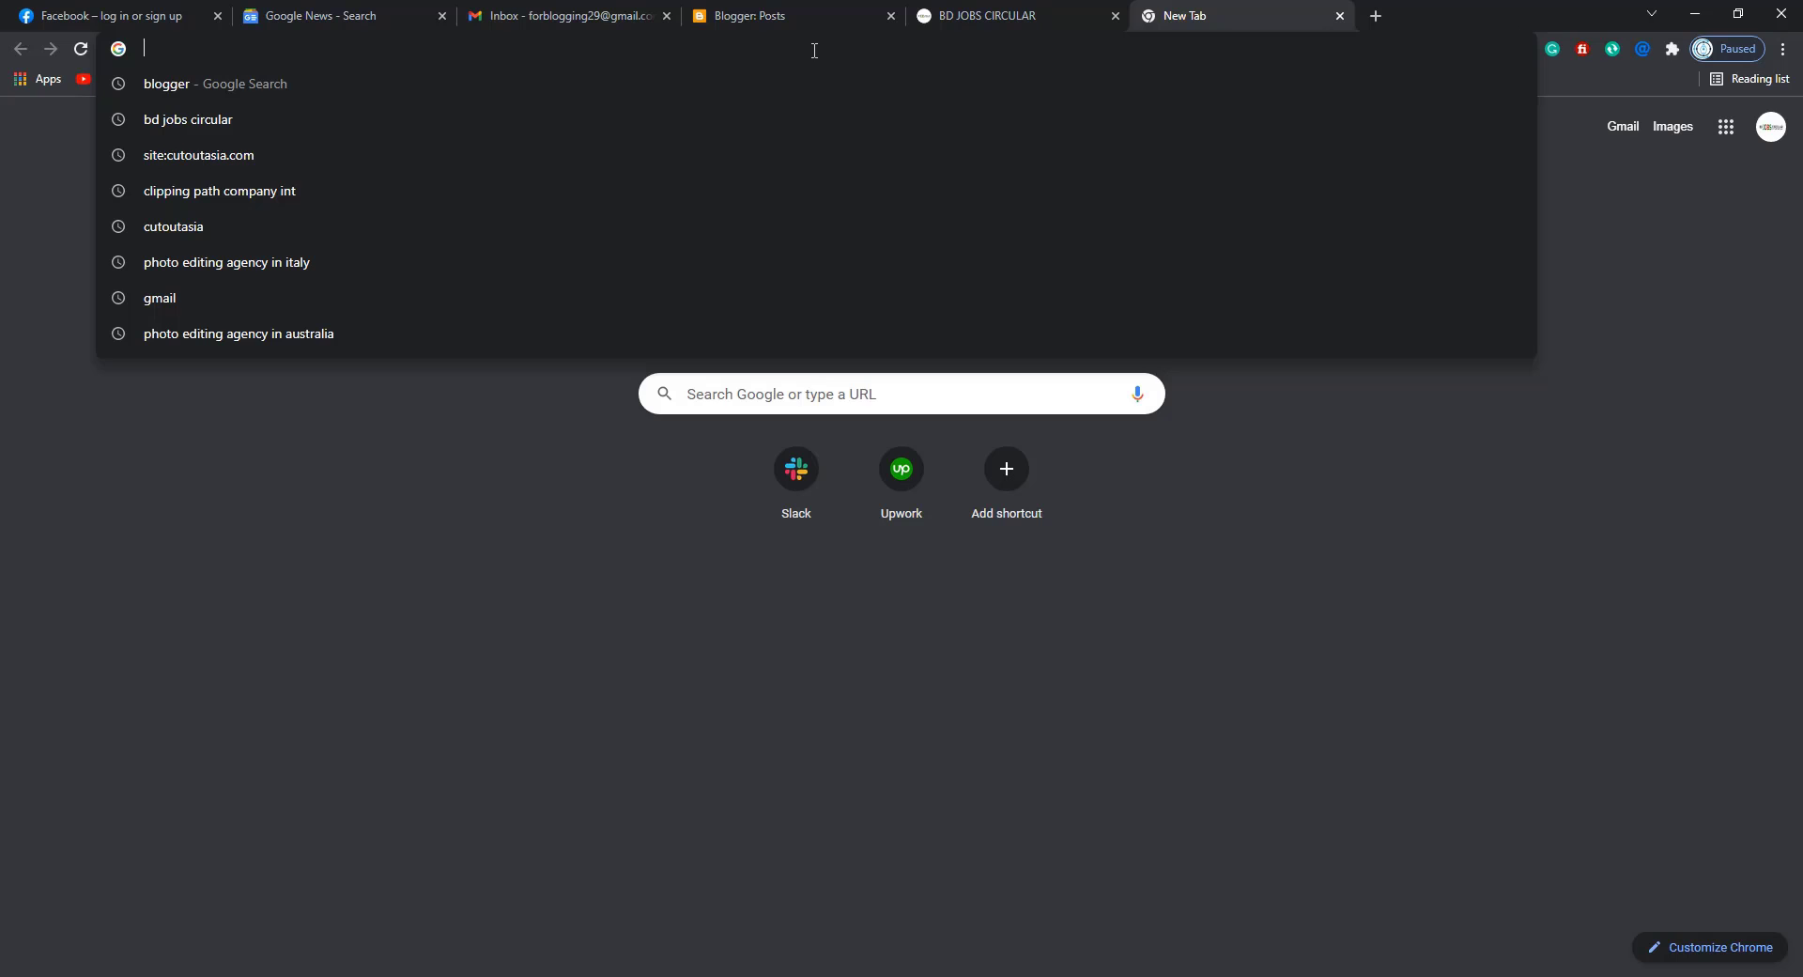
pyautogui.write('ta')
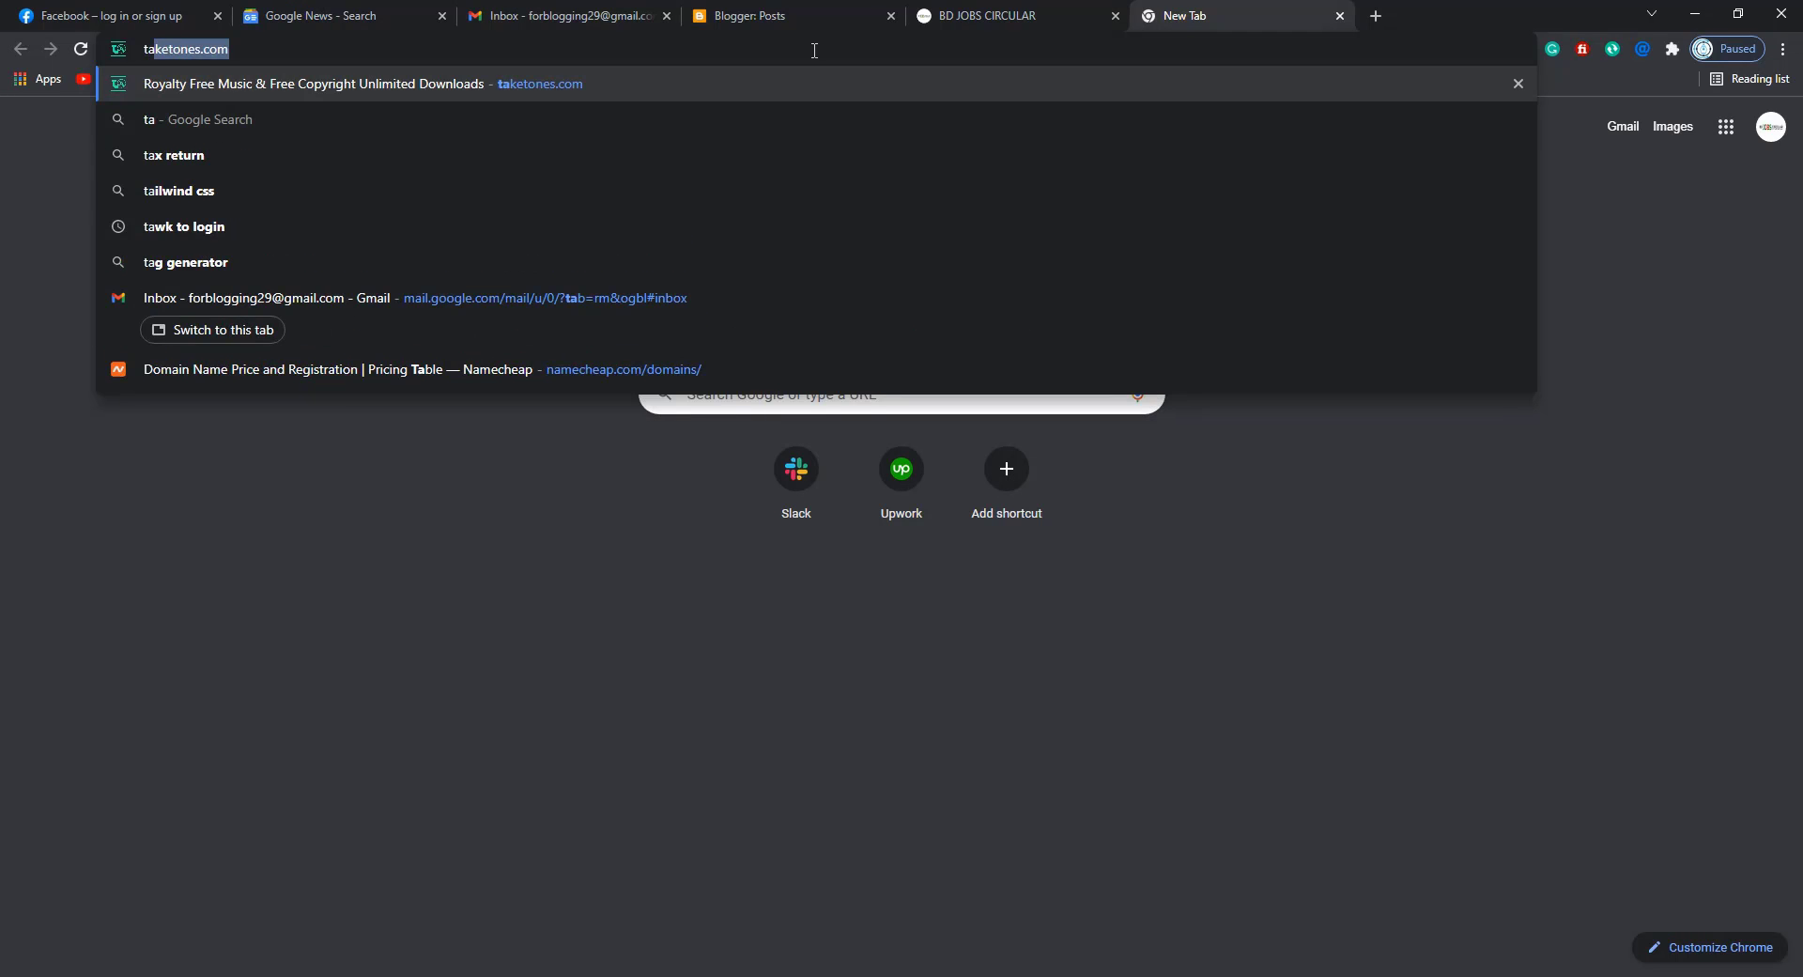
pyautogui.write('wk')
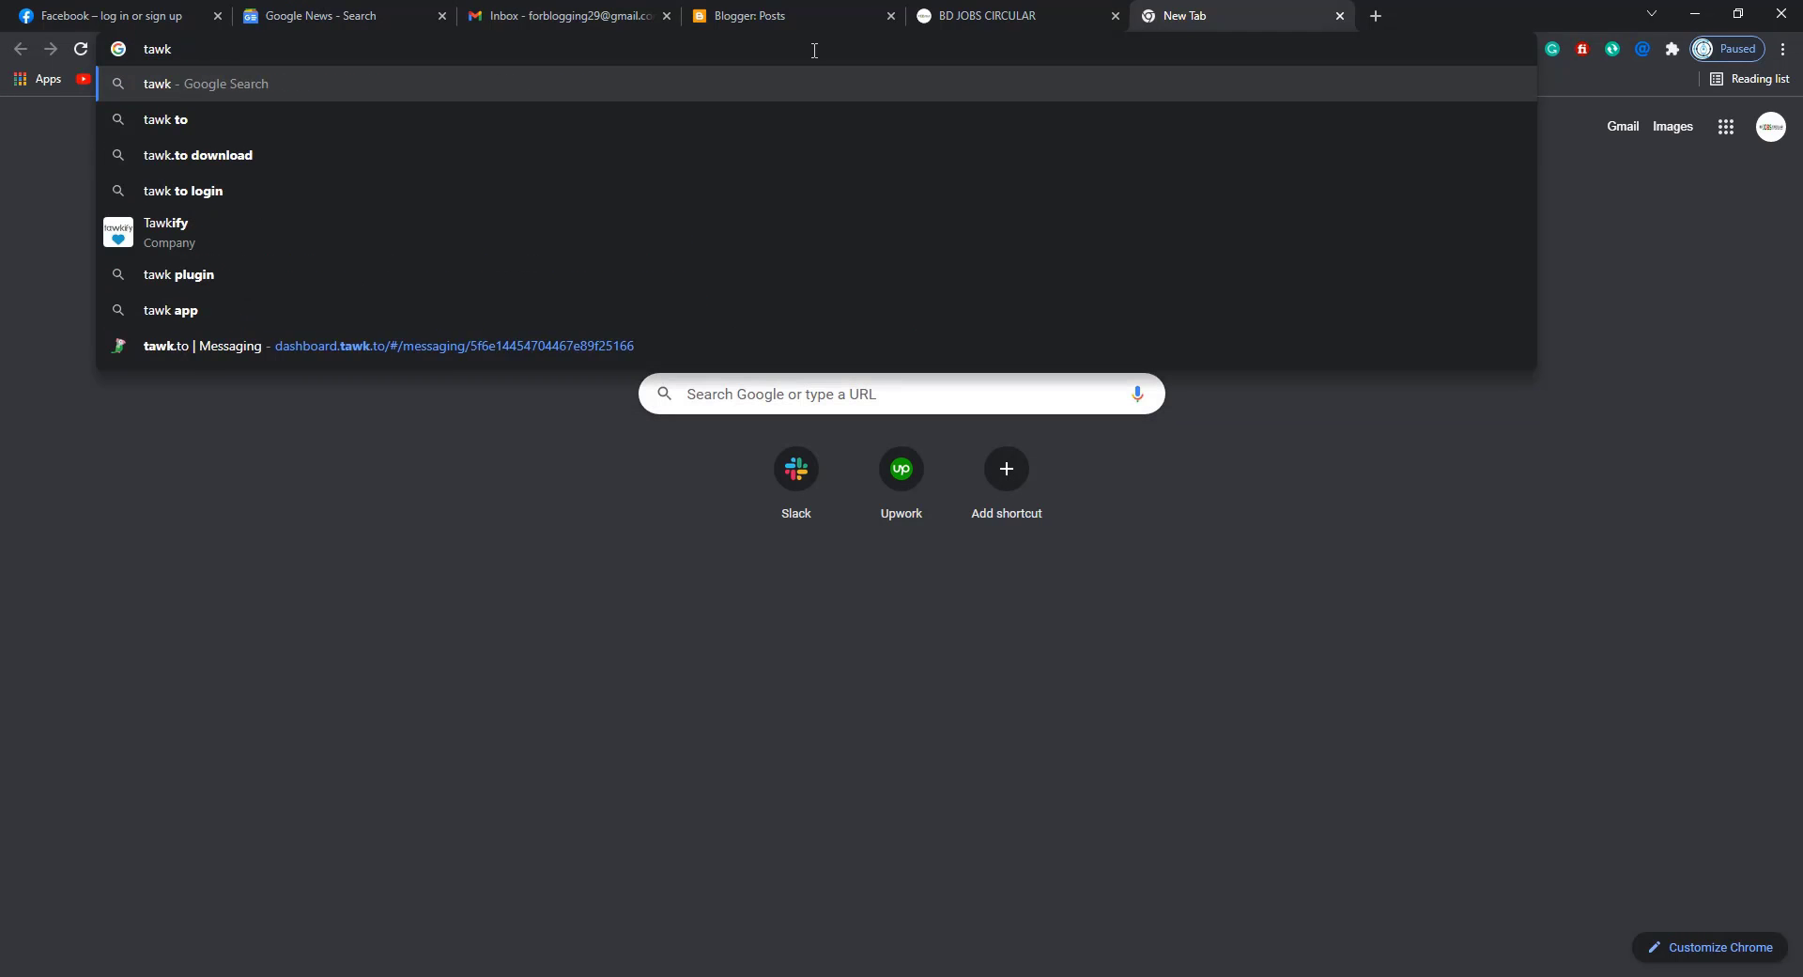
pyautogui.write('.to')
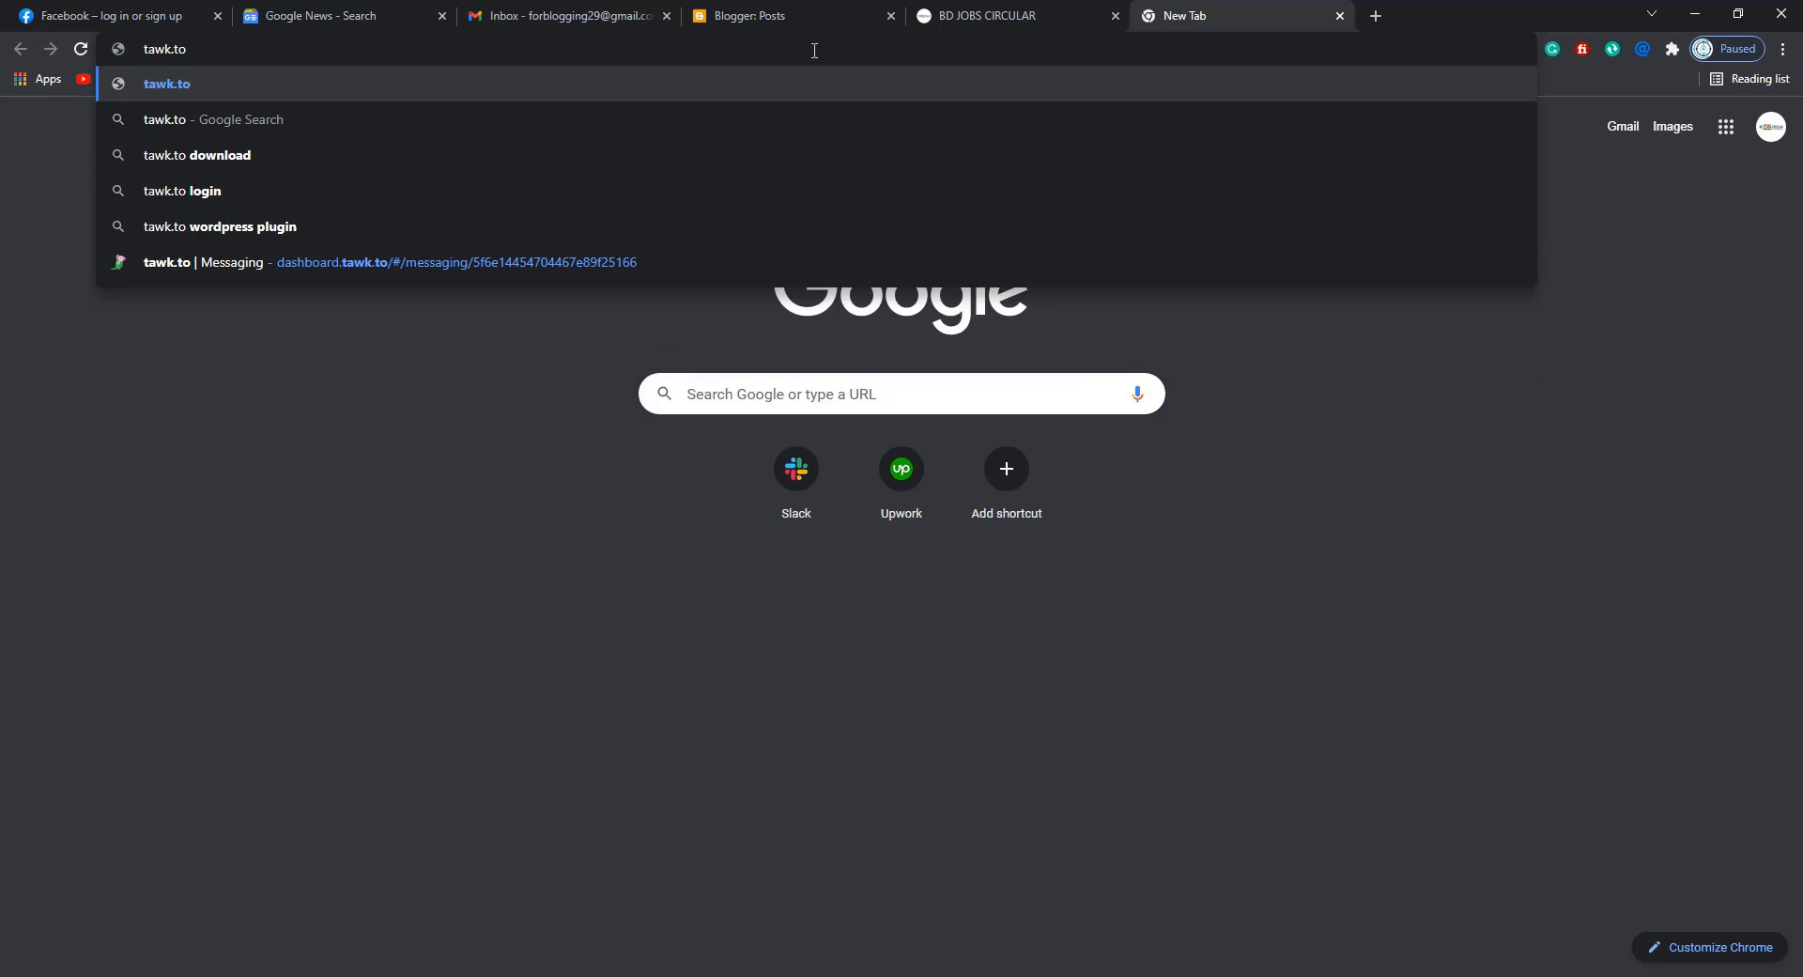
pyautogui.press('Return')
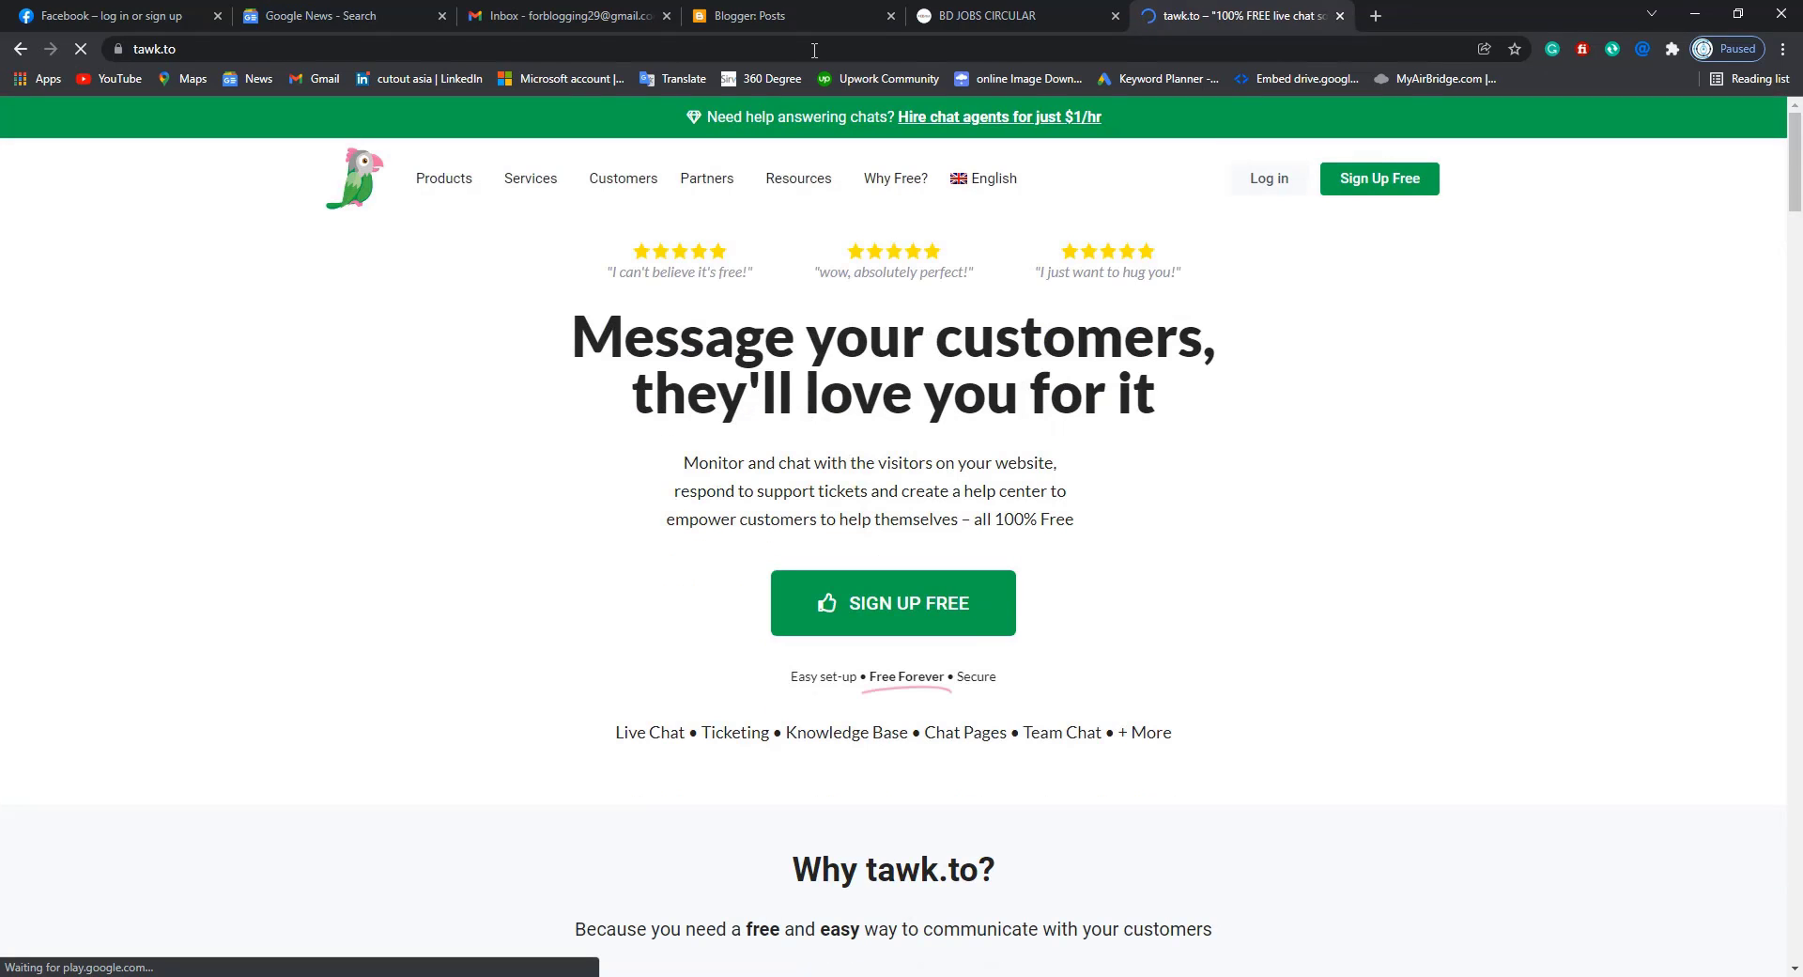
pyautogui.moveTo(444, 183)
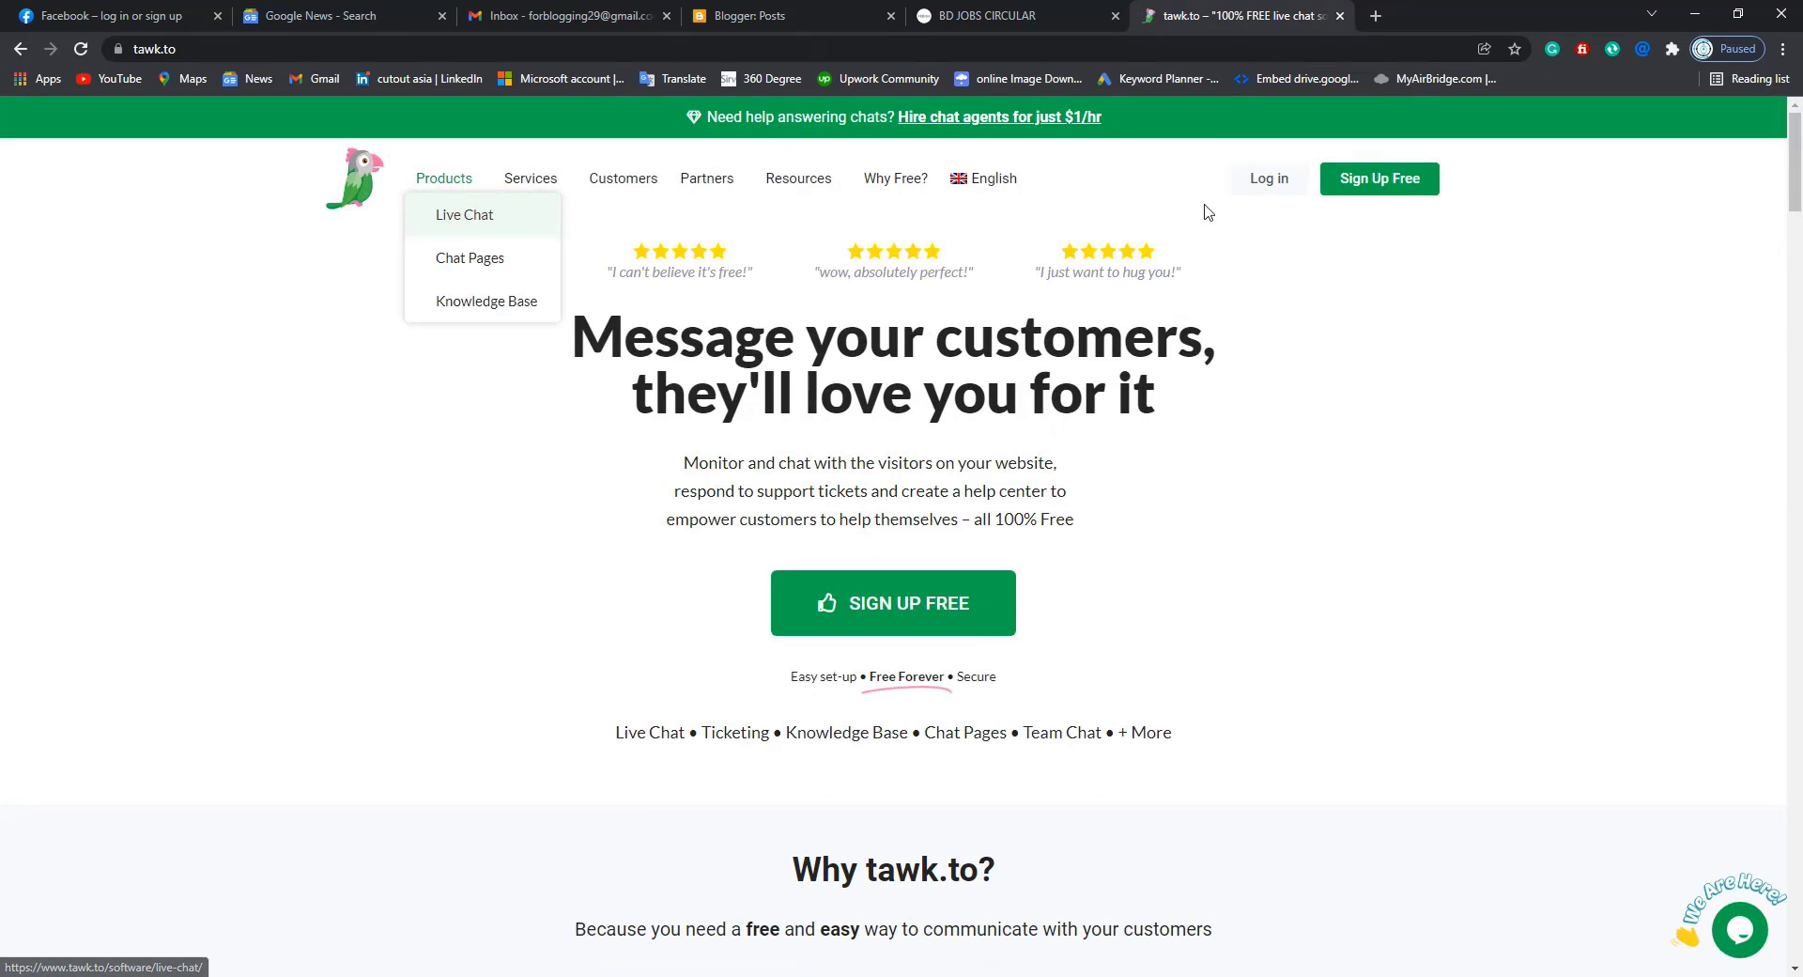
pyautogui.click(1373, 185)
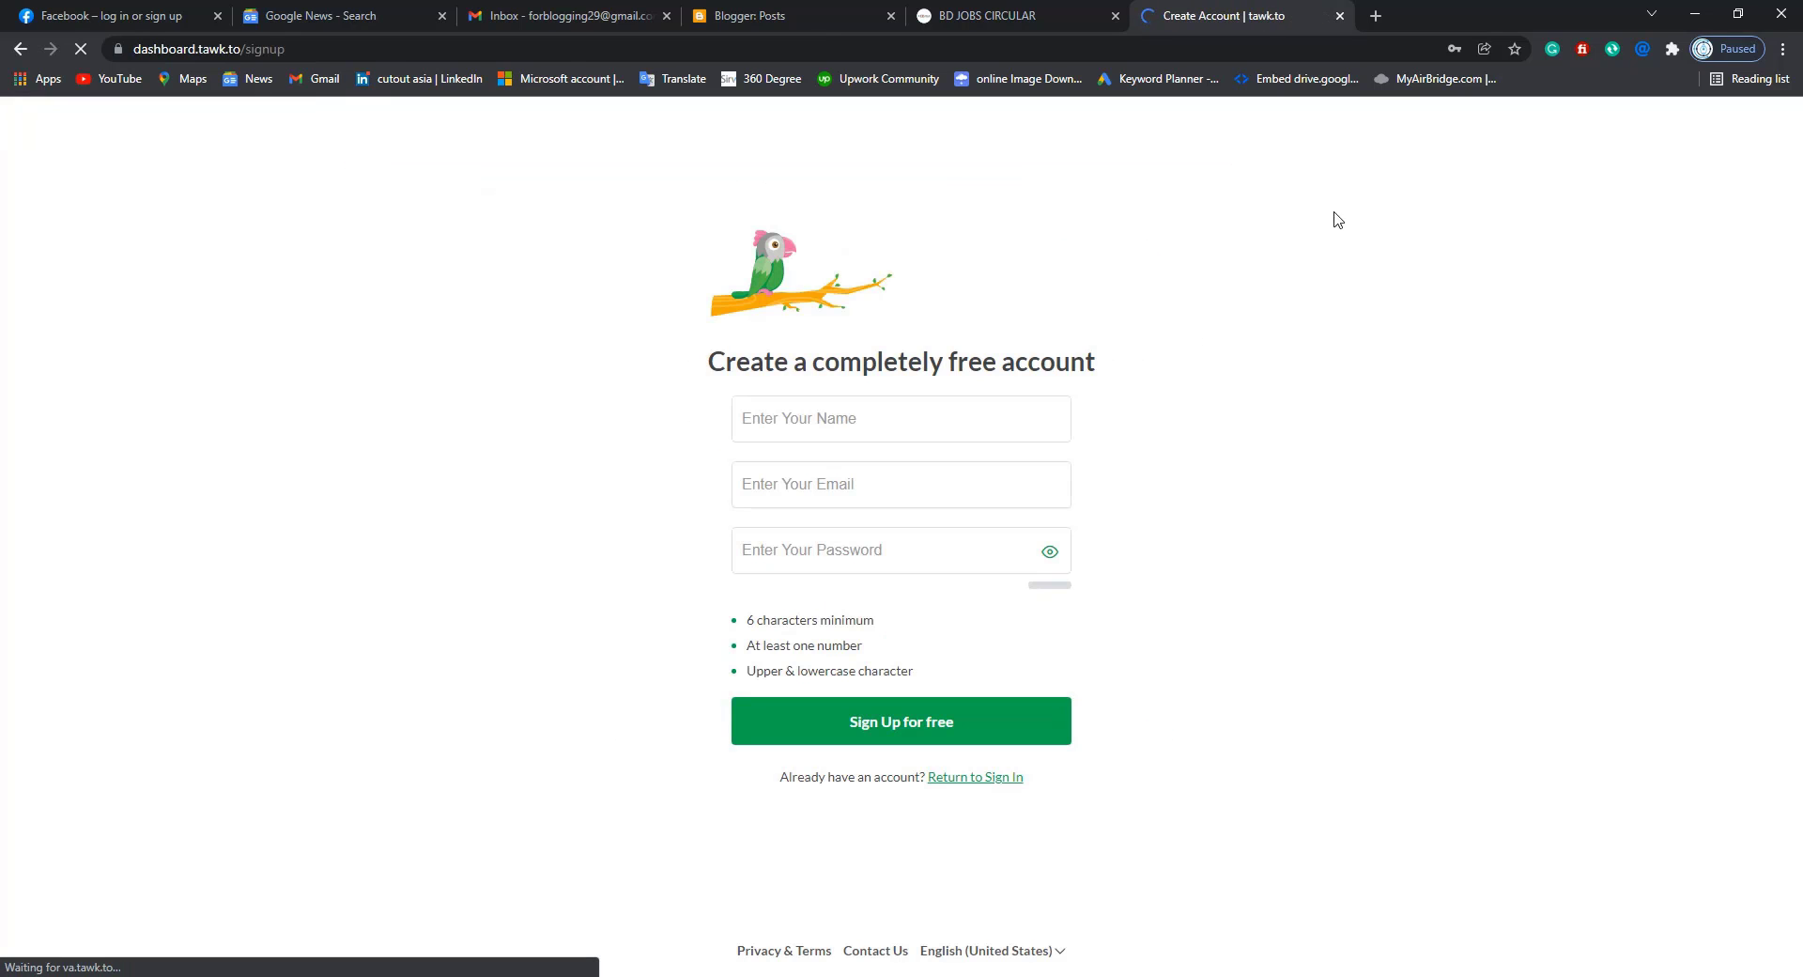
# - Enter Admin as the name in the account sign-up form
pyautogui.click(843, 418)
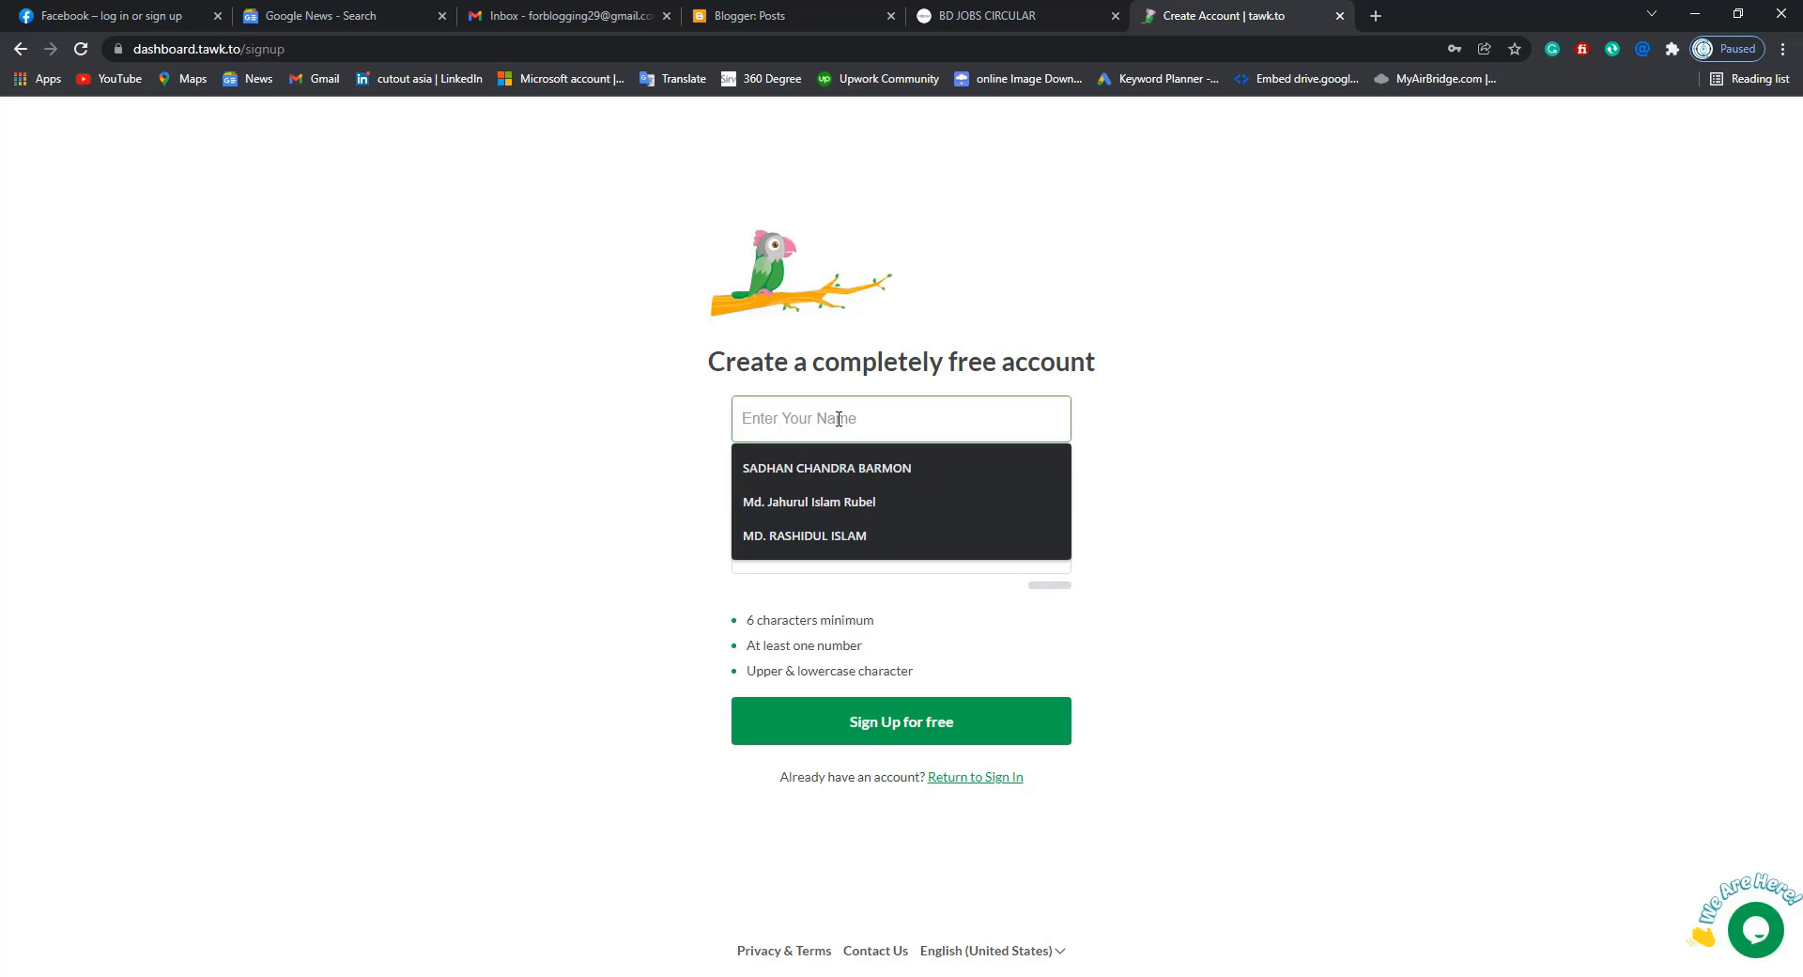
pyautogui.write('B')
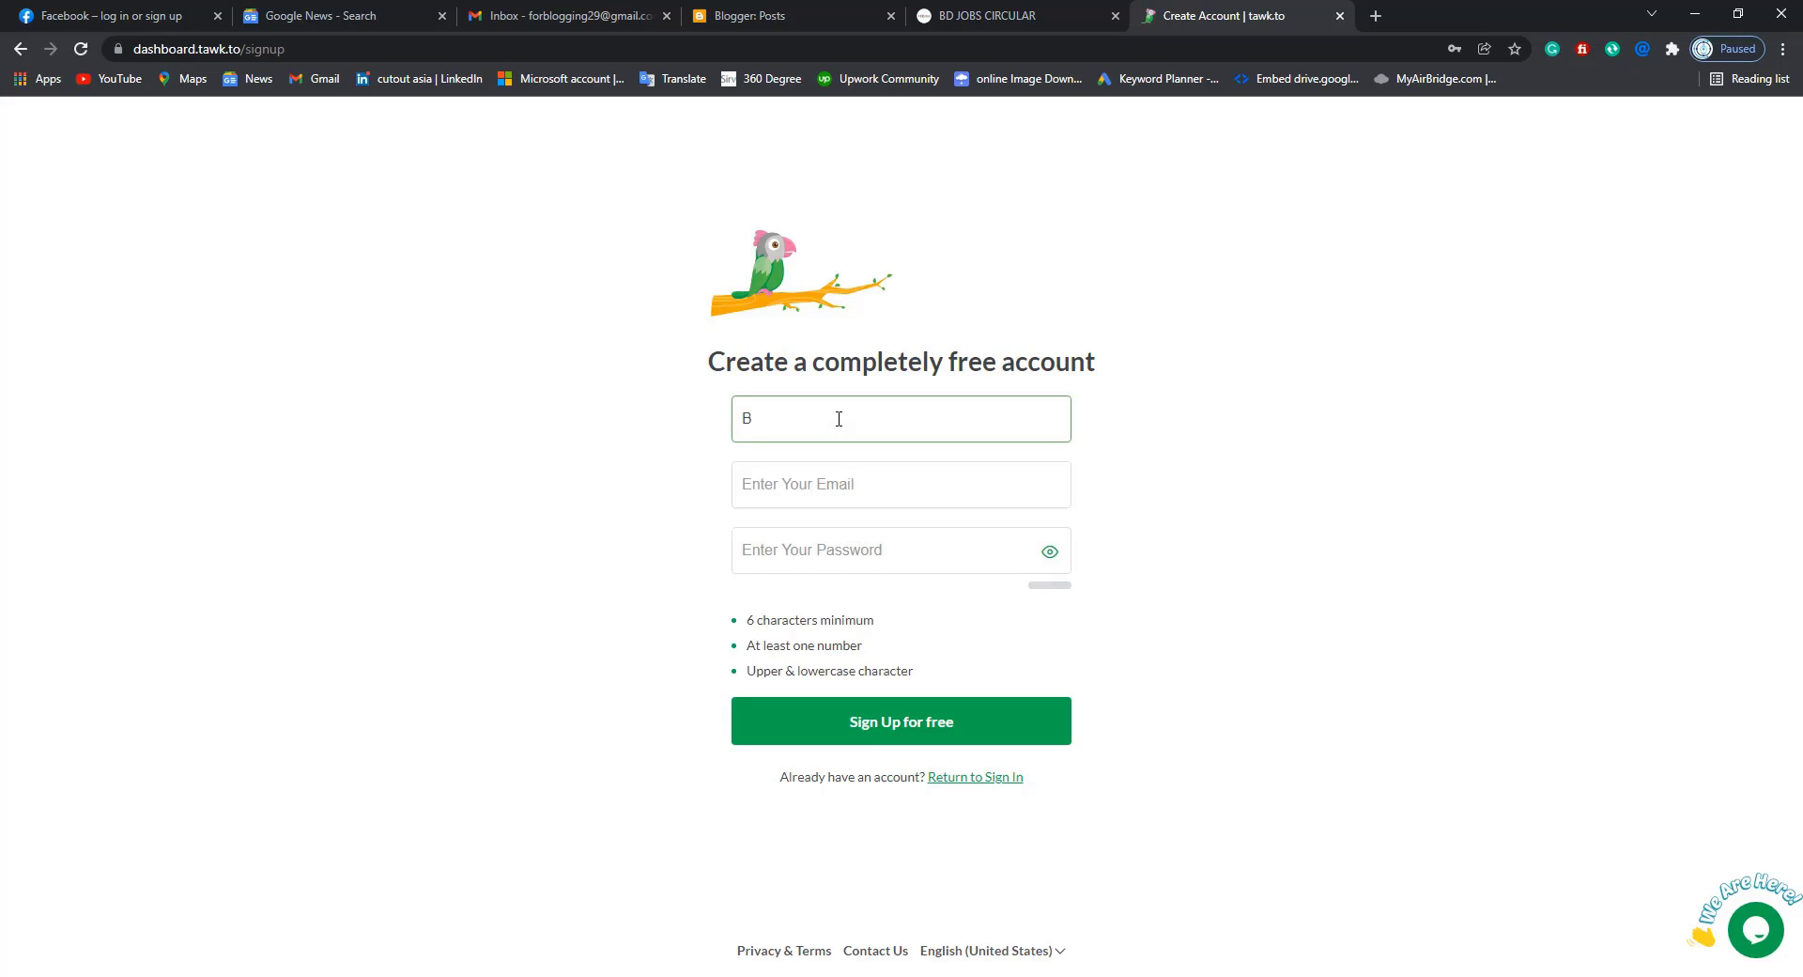
pyautogui.press('BackSpace')
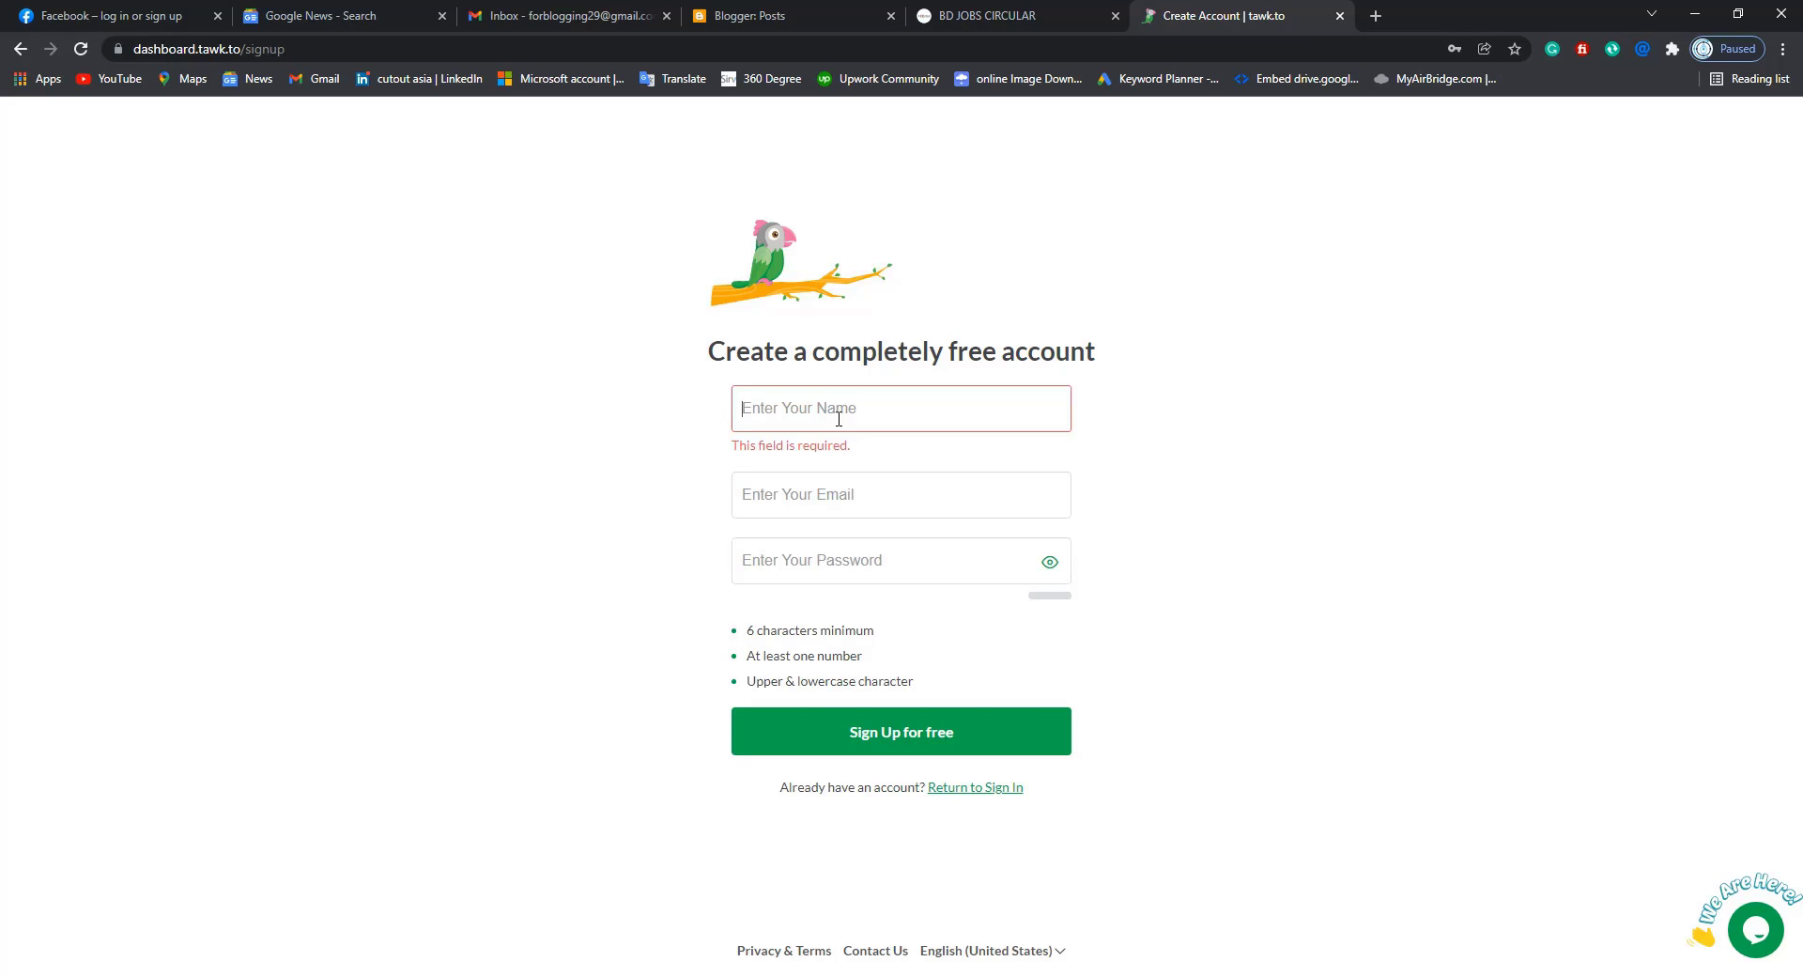
pyautogui.write('Admin')
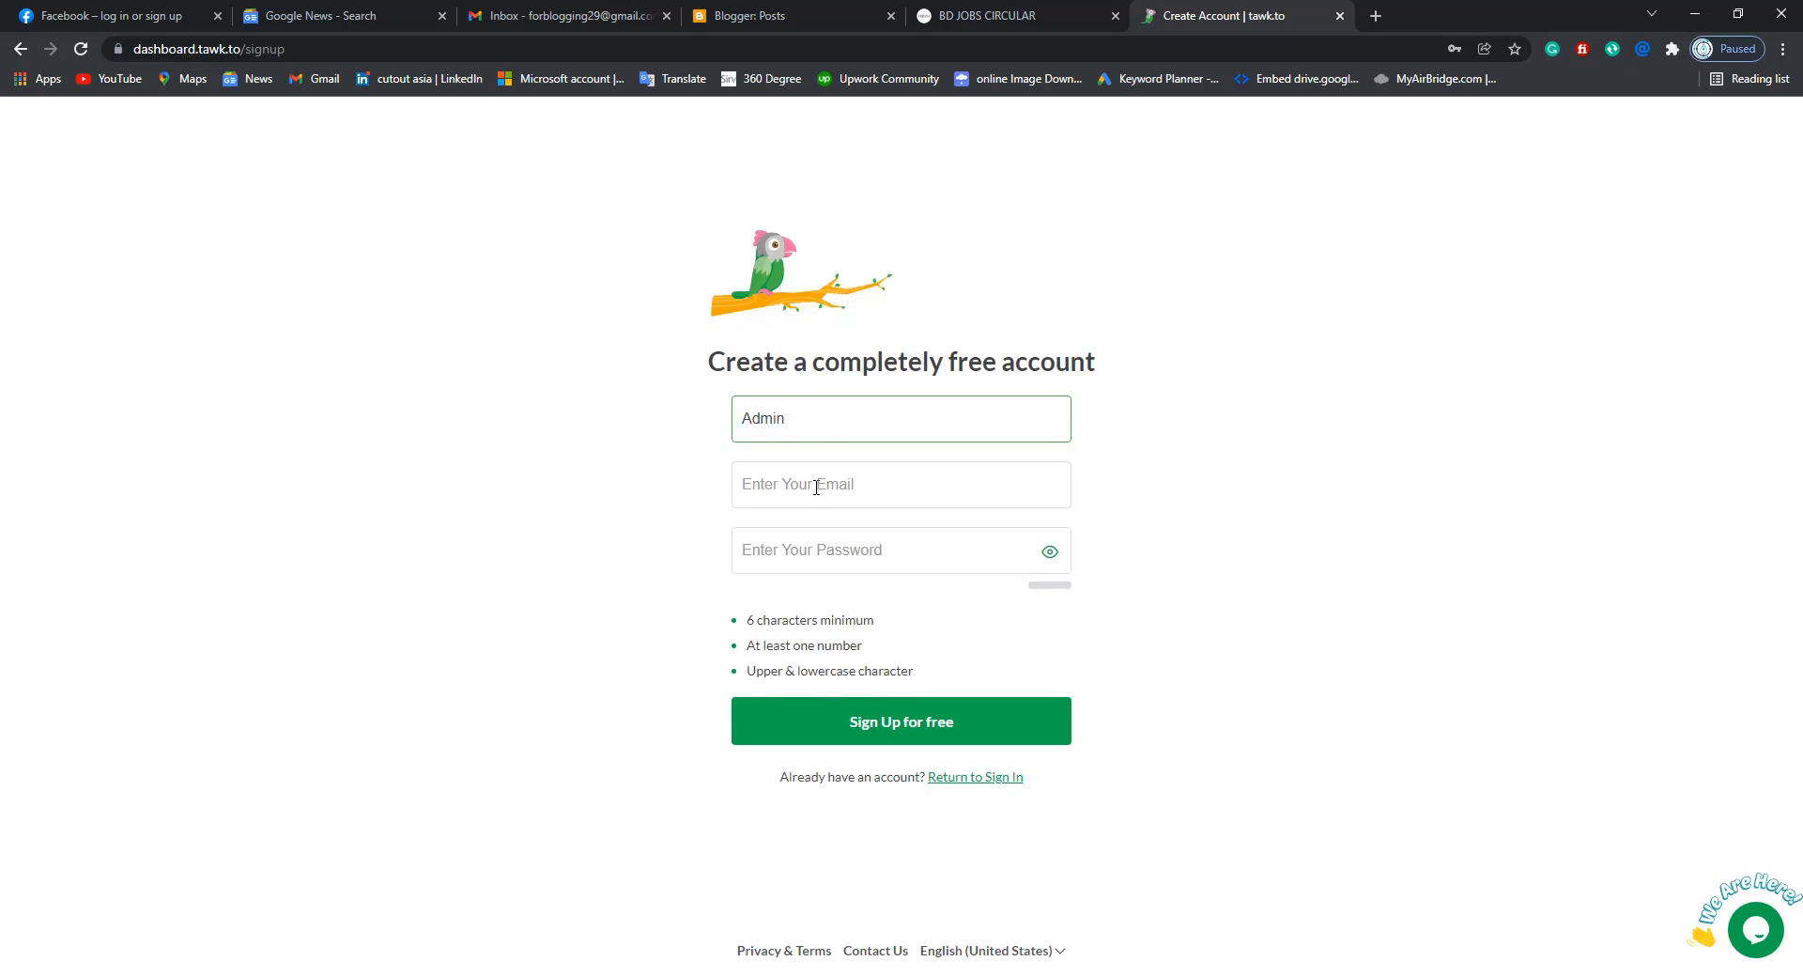
# - Fill in the account e-mail address in the sign-up form
pyautogui.click(816, 486)
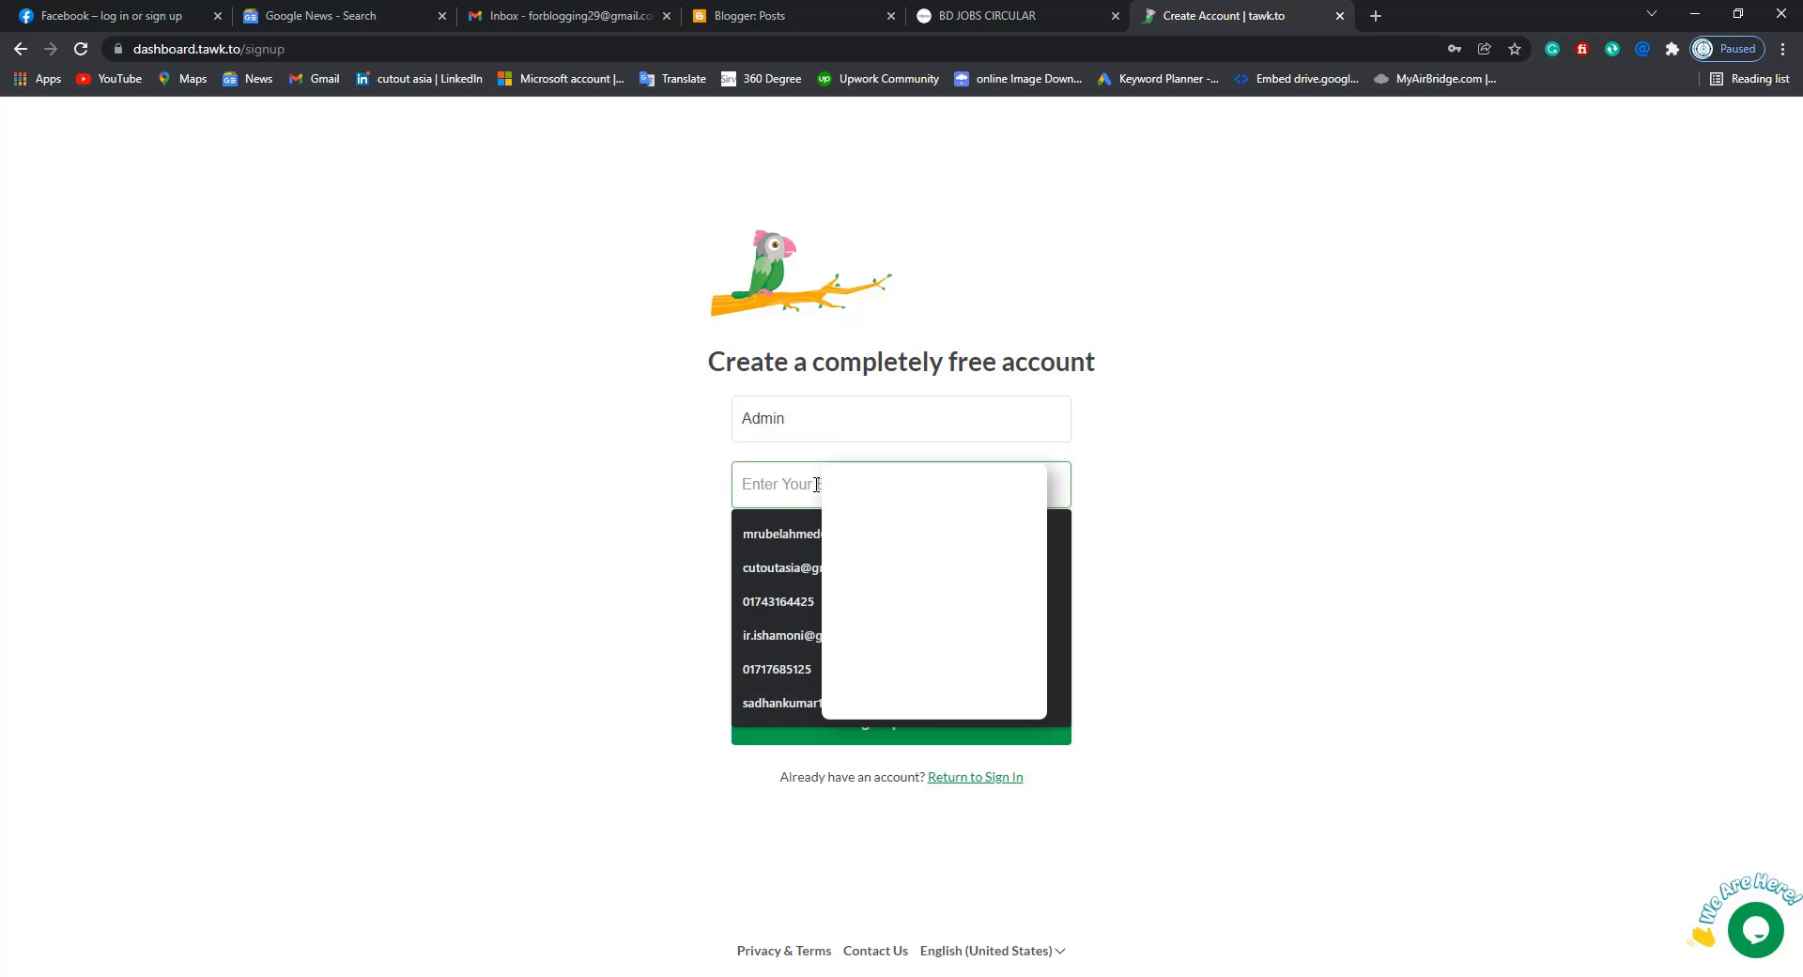
pyautogui.write('forblo')
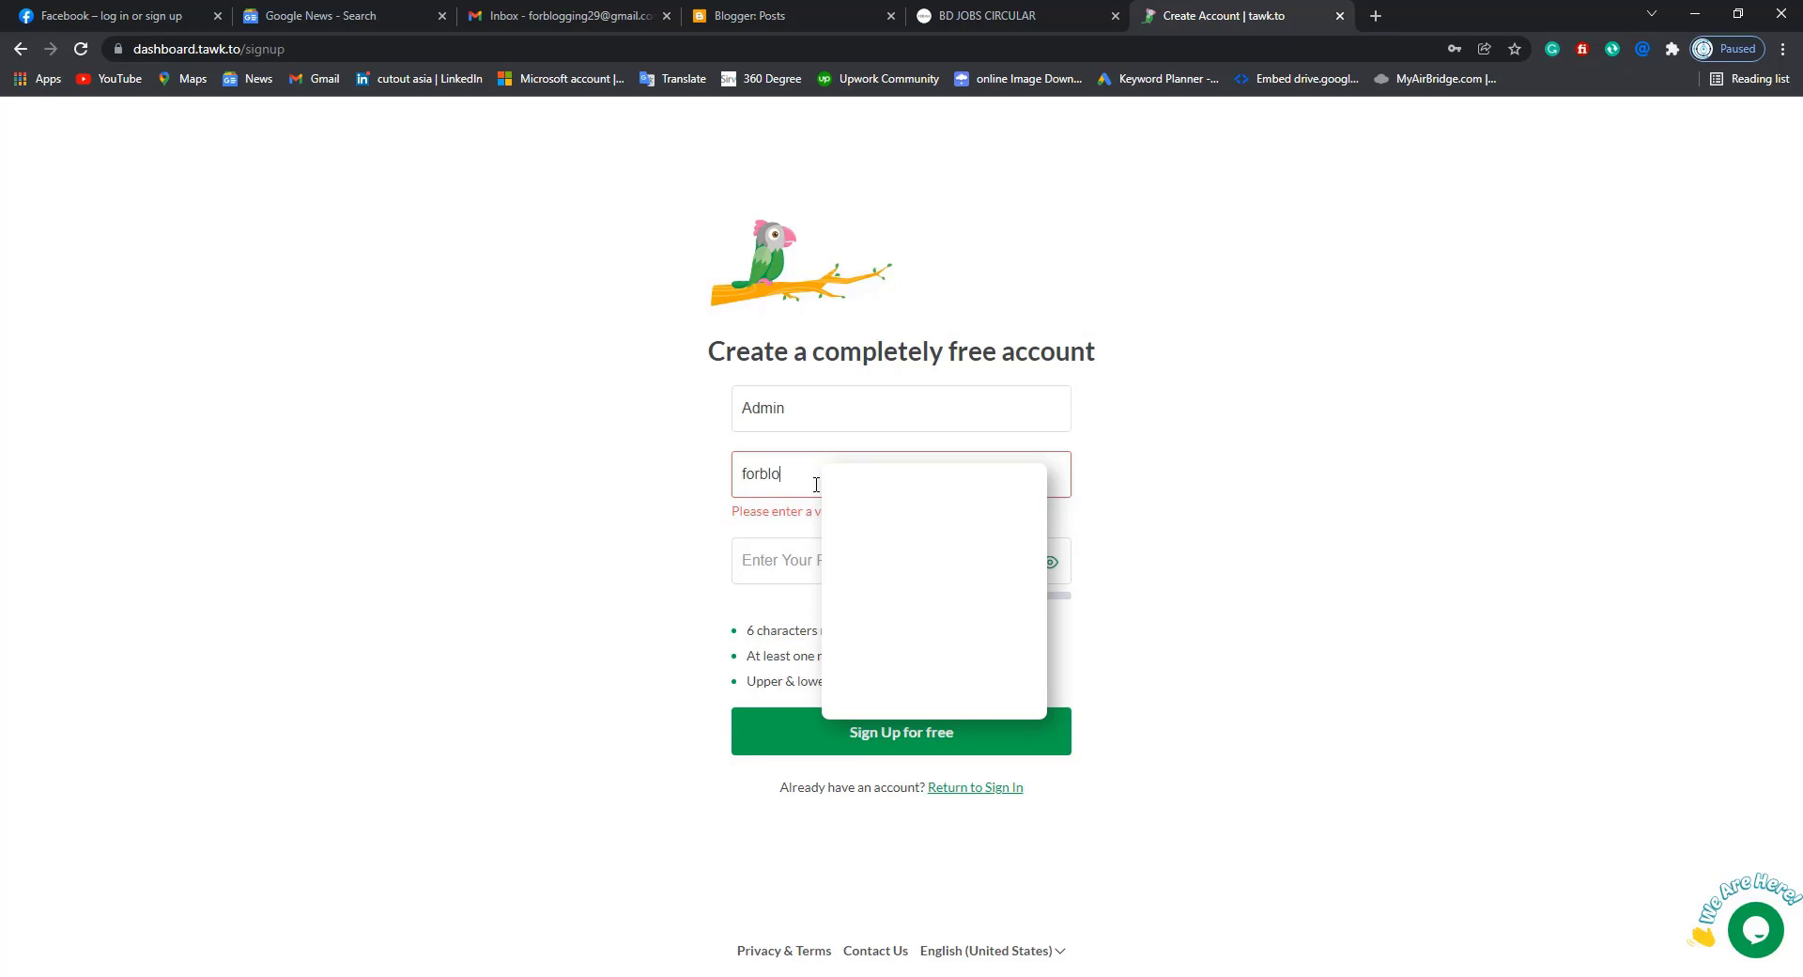
pyautogui.write('gg')
pyautogui.write('ing')
pyautogui.write('o')
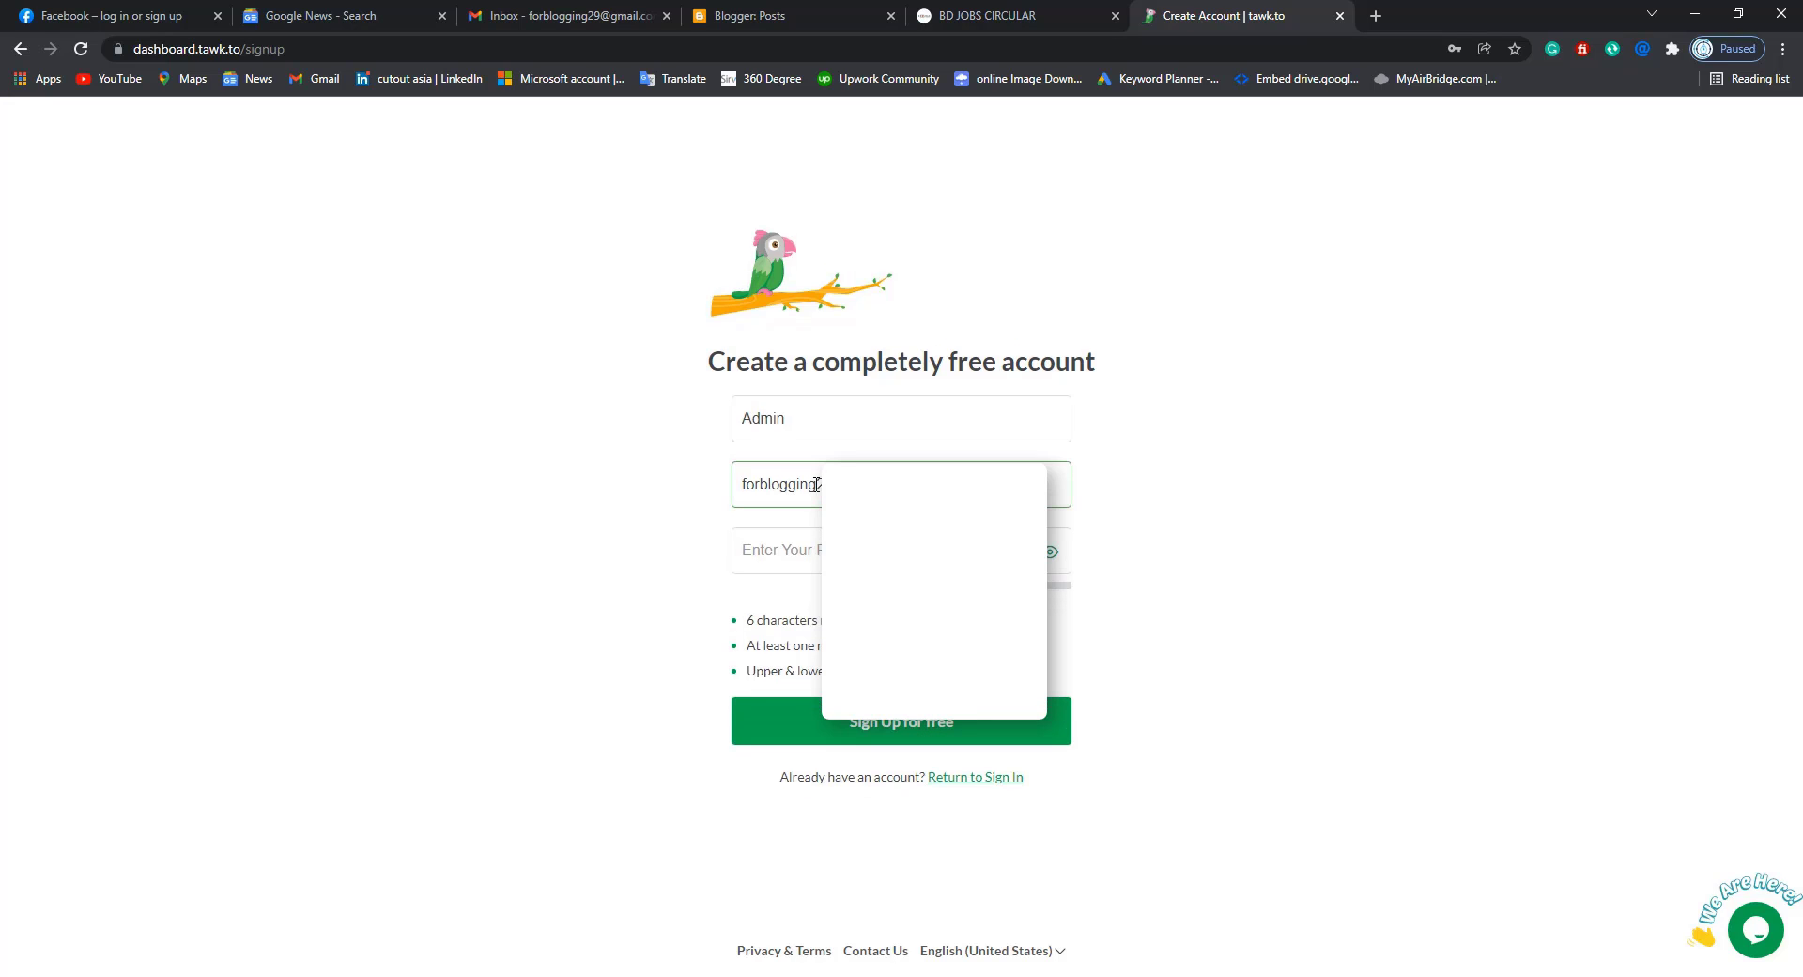
# - Copy the signed-in Google account's e-mail address from a new browser tab and return to the tawk.to sign-up form
pyautogui.click(1376, 16)
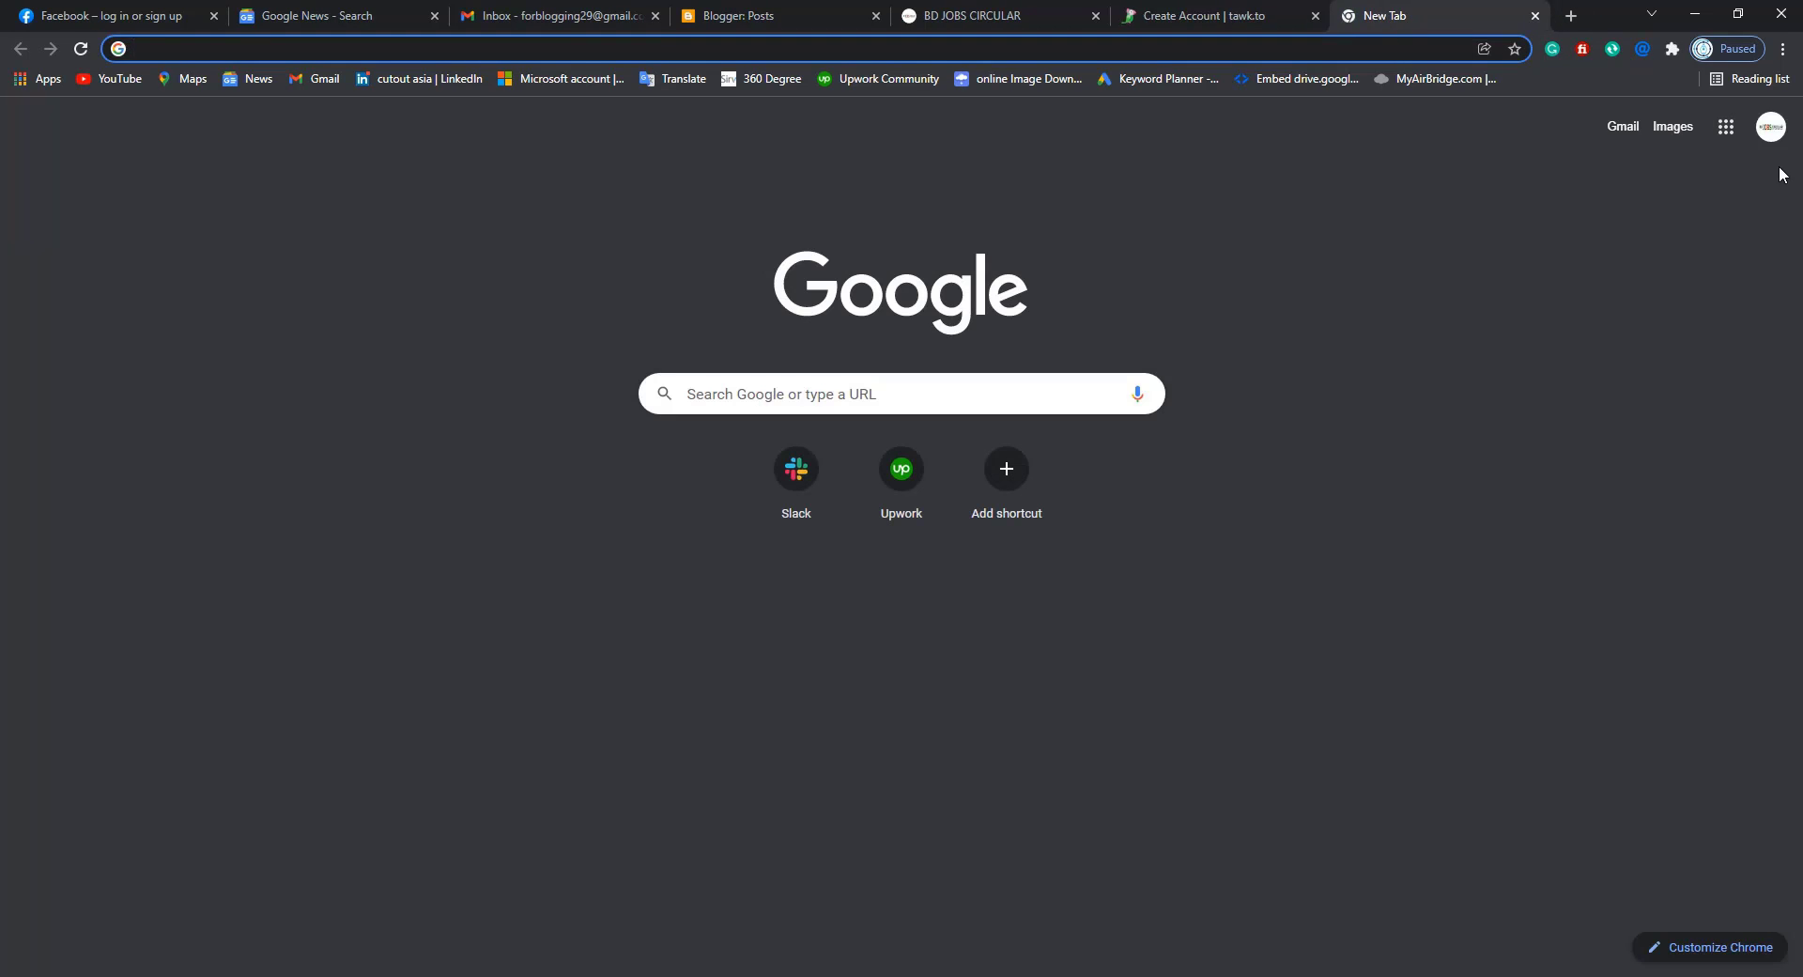
pyautogui.click(1771, 127)
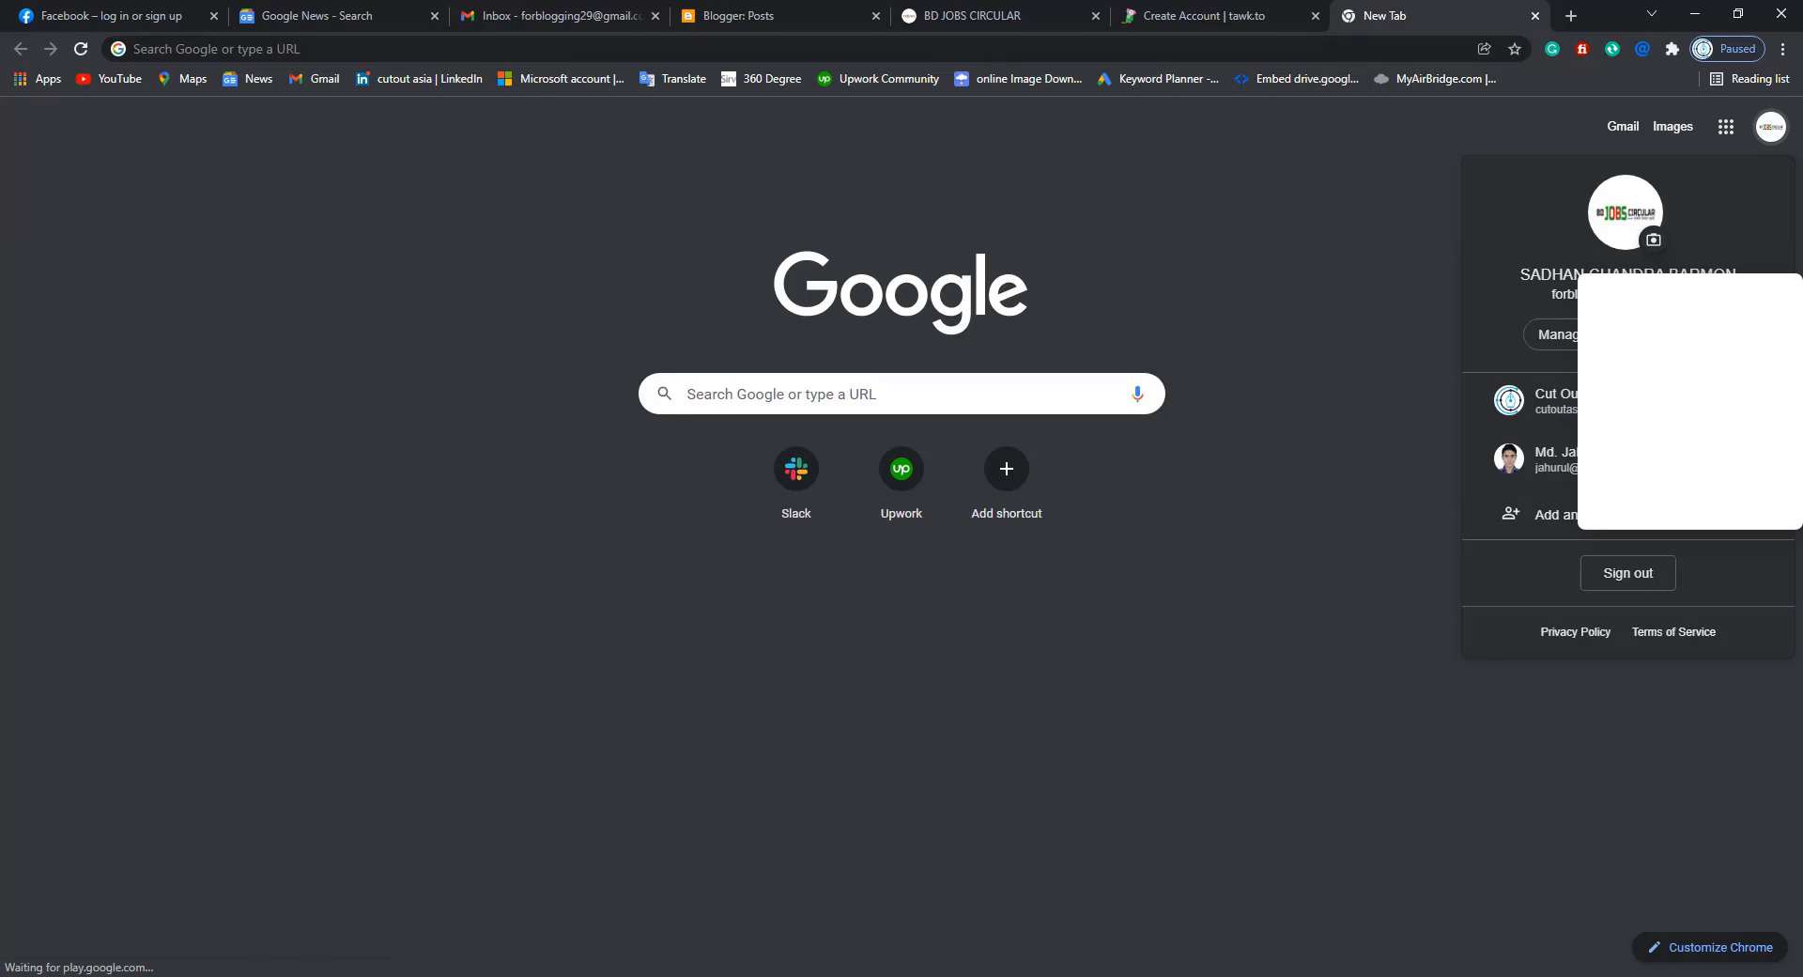
pyautogui.moveTo(1577, 293); pyautogui.dragTo(1557, 290)
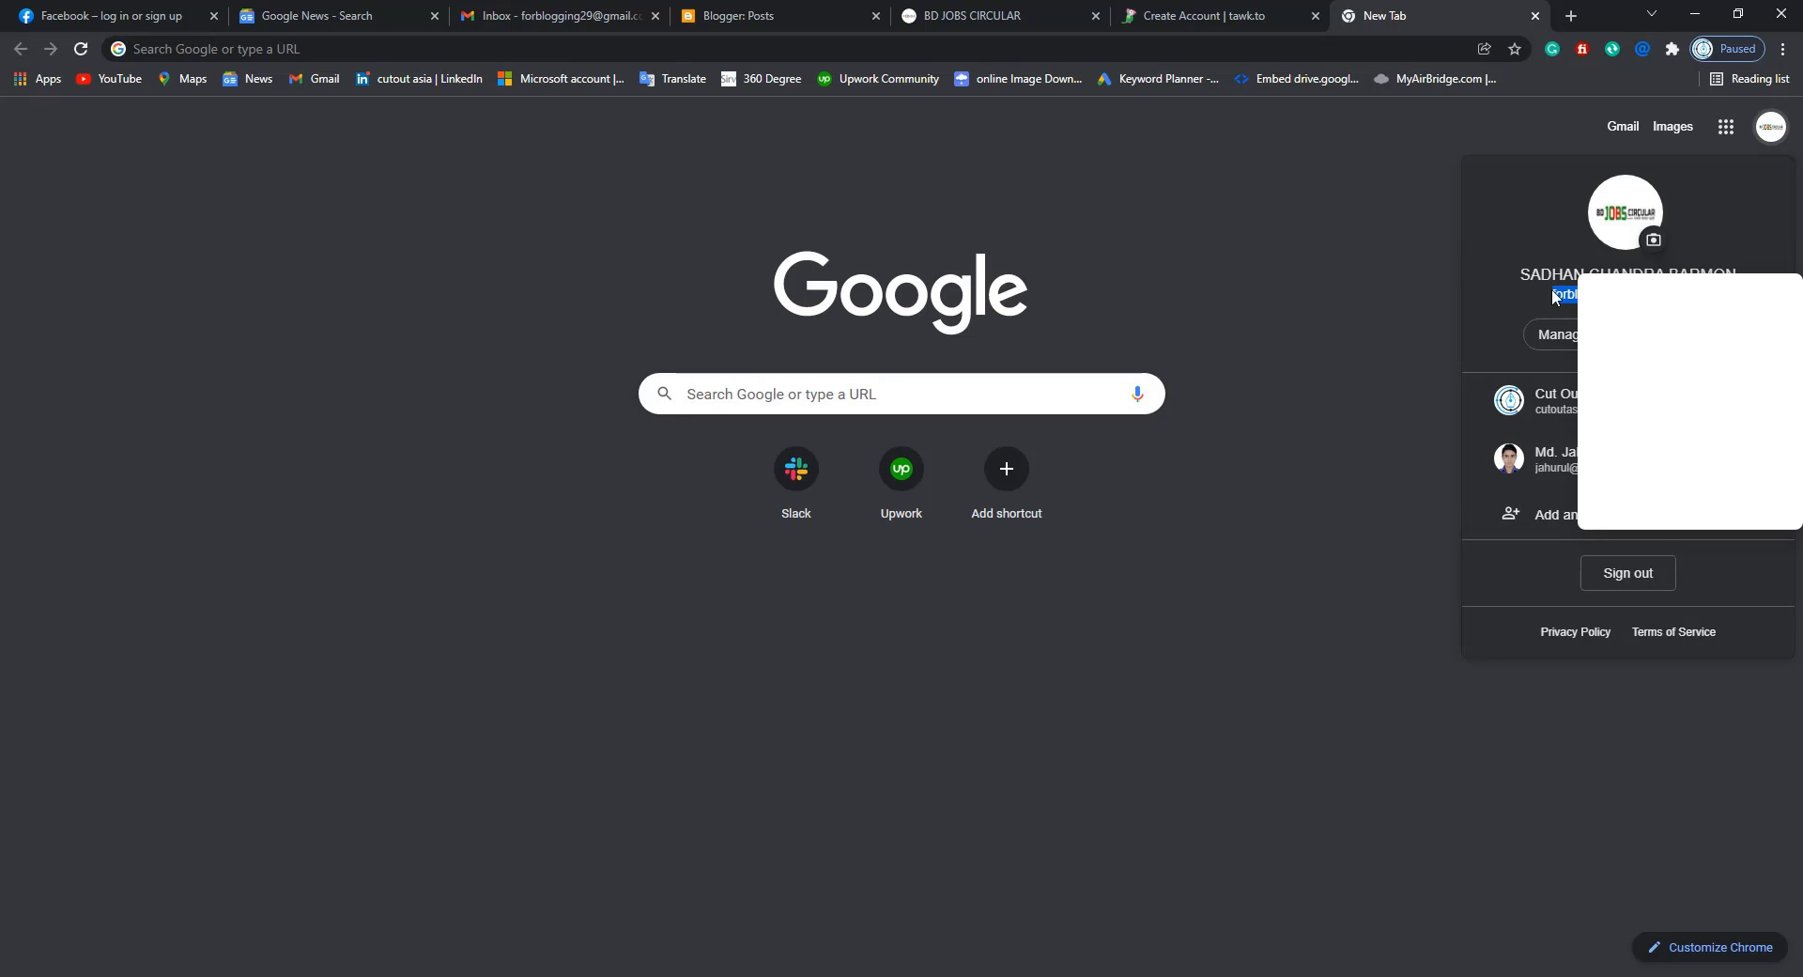
pyautogui.rightClick(1562, 295)
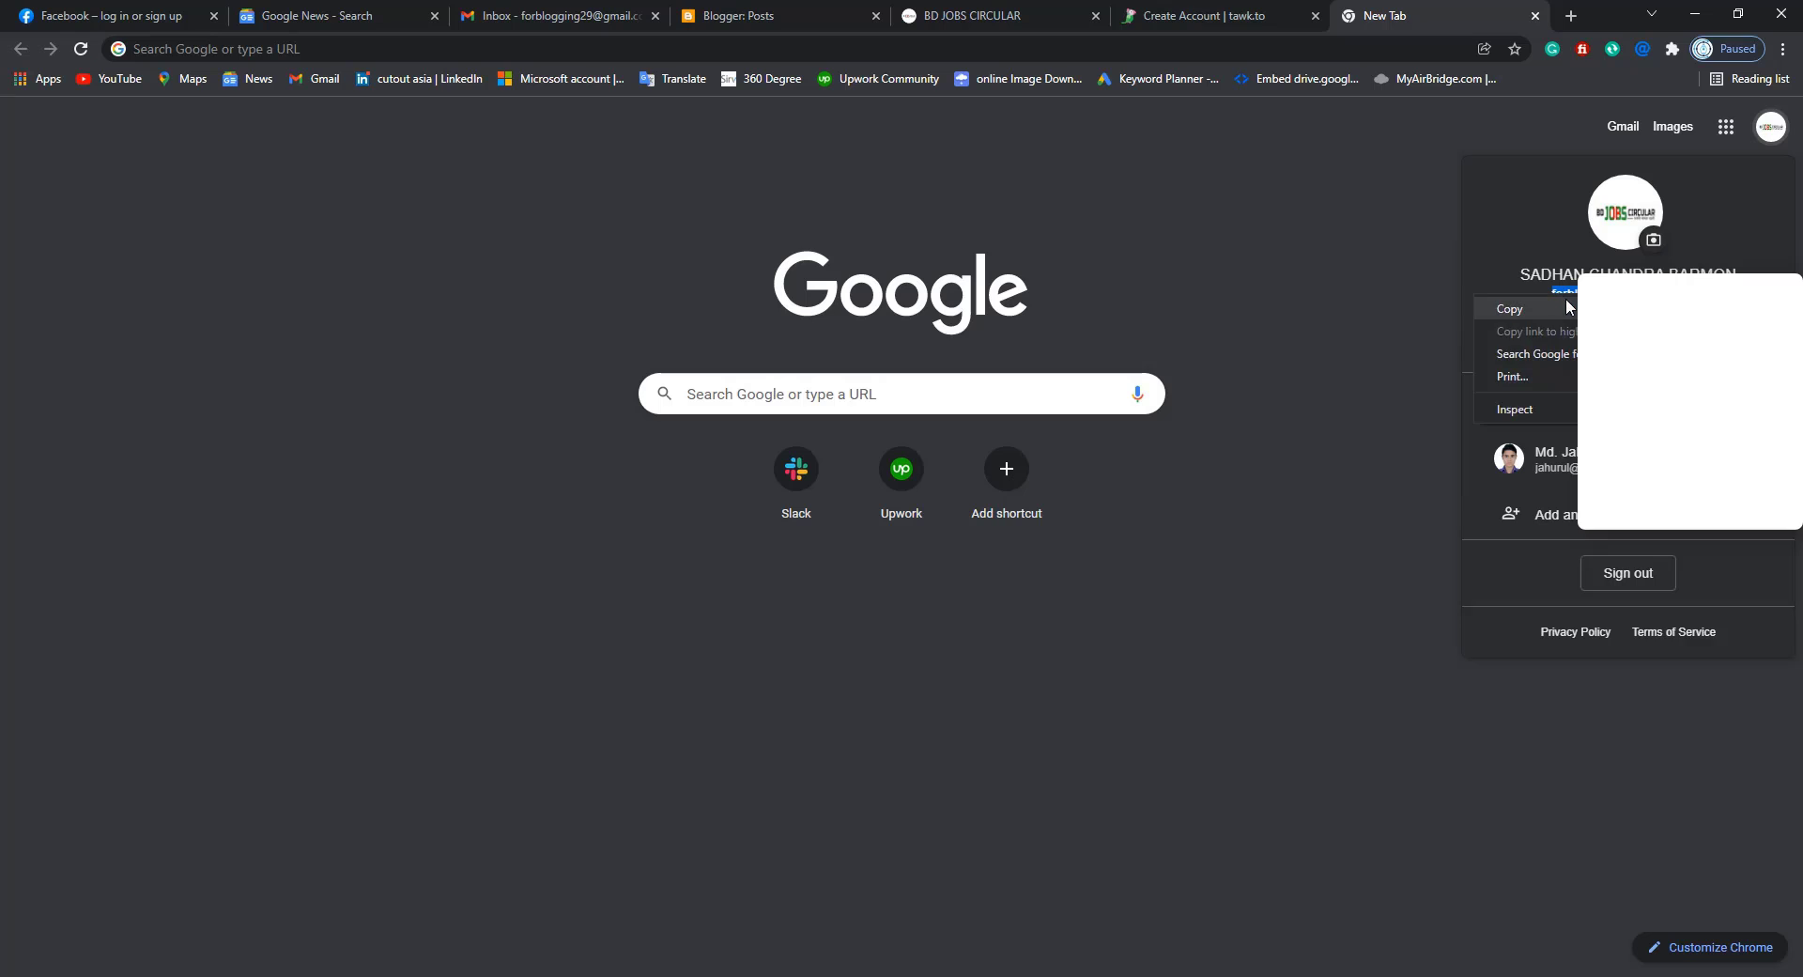
pyautogui.click(1569, 308)
pyautogui.click(1348, 263)
pyautogui.click(1197, 16)
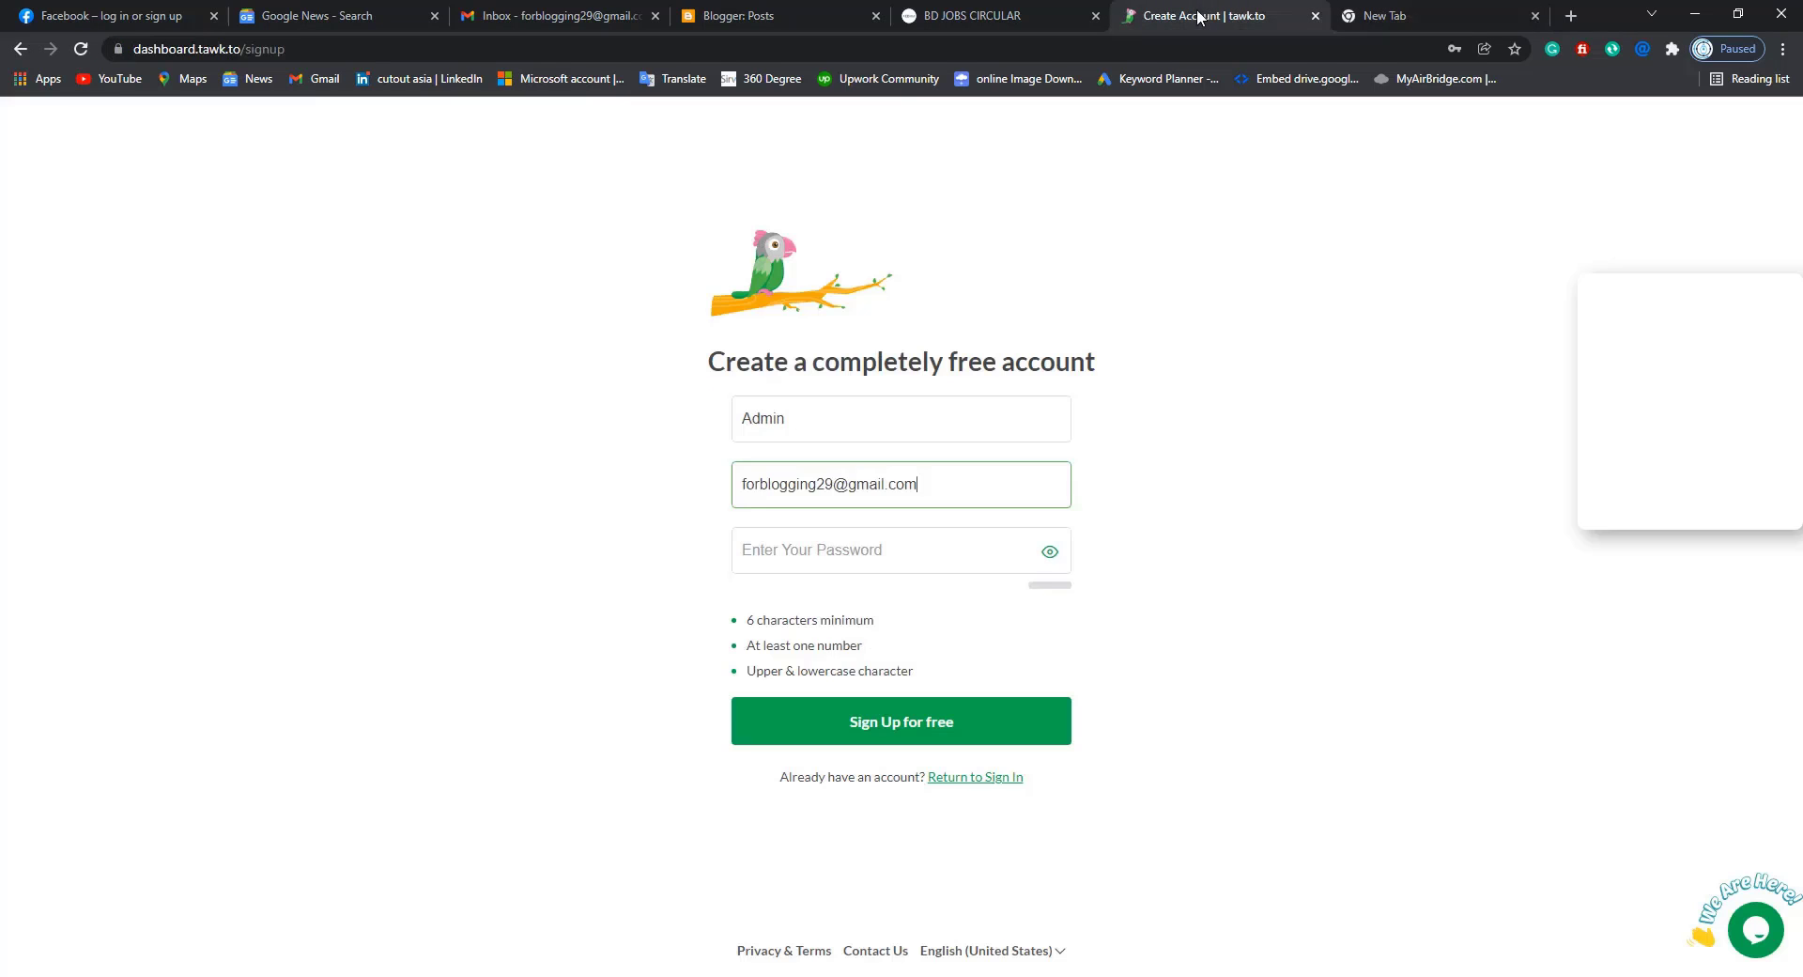
# - Replace the e-mail in the sign-up form with the copied address and enter the account password
pyautogui.moveTo(900, 485); pyautogui.dragTo(732, 495)
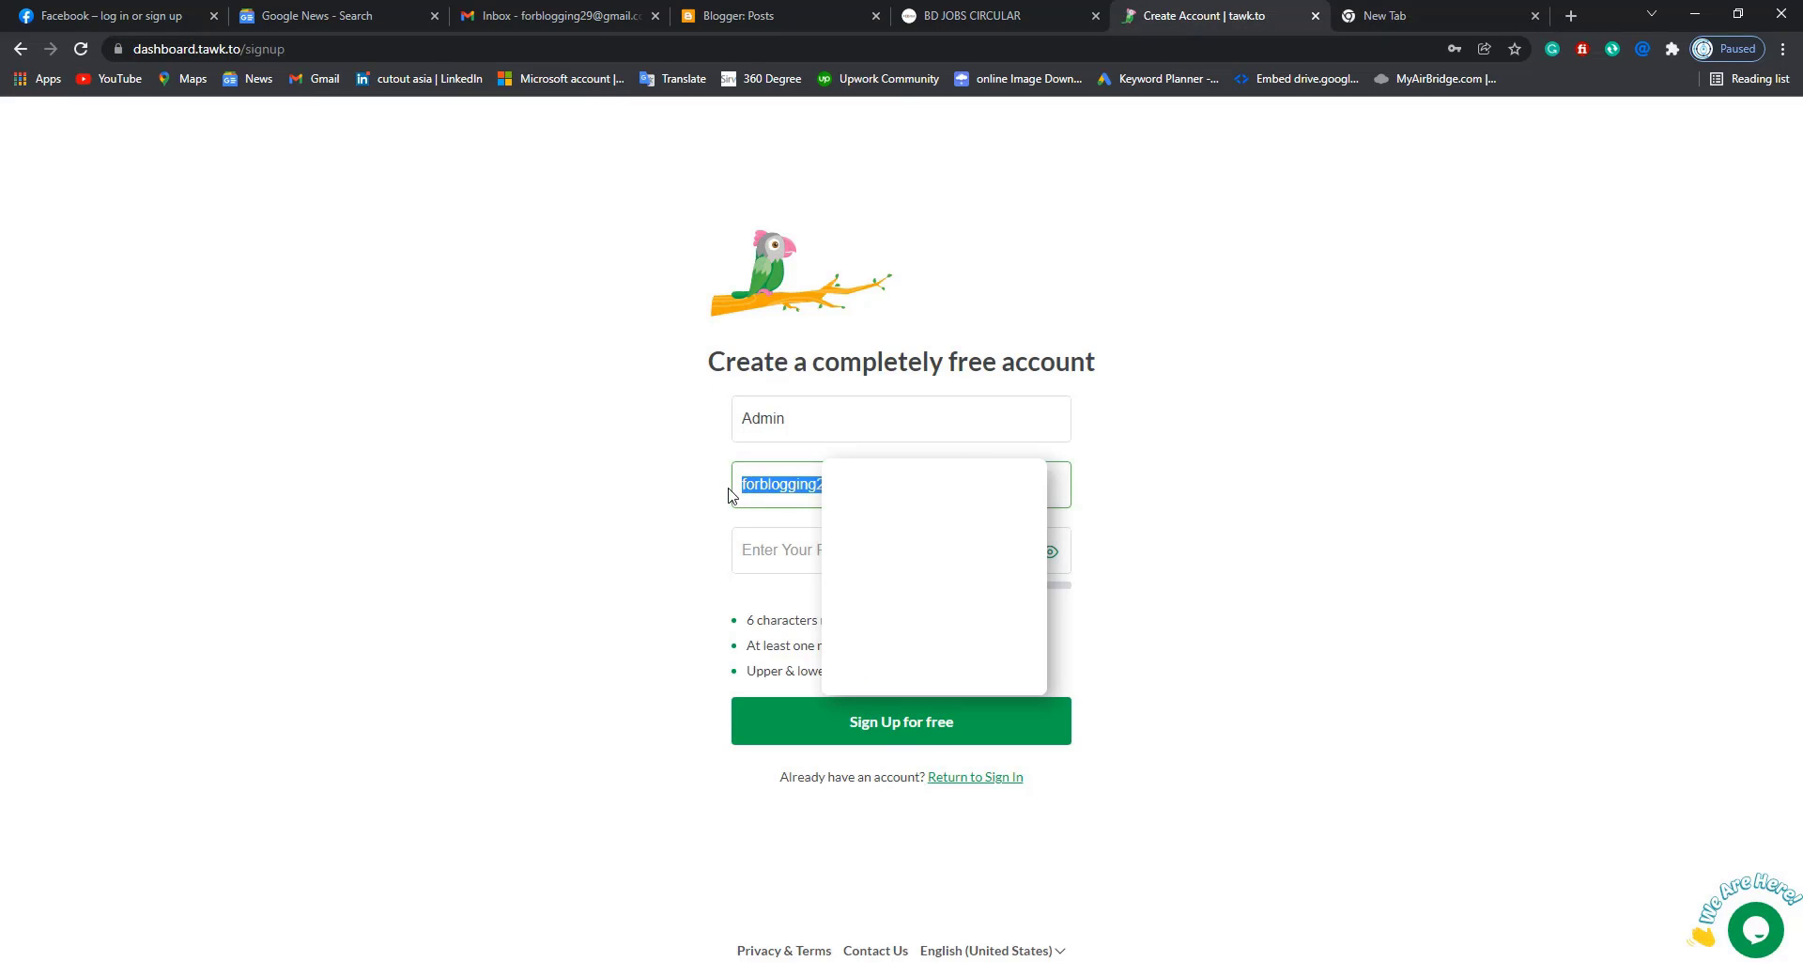
pyautogui.hotkey('ctrl', 'v')
pyautogui.click(812, 561)
pyautogui.write('a')
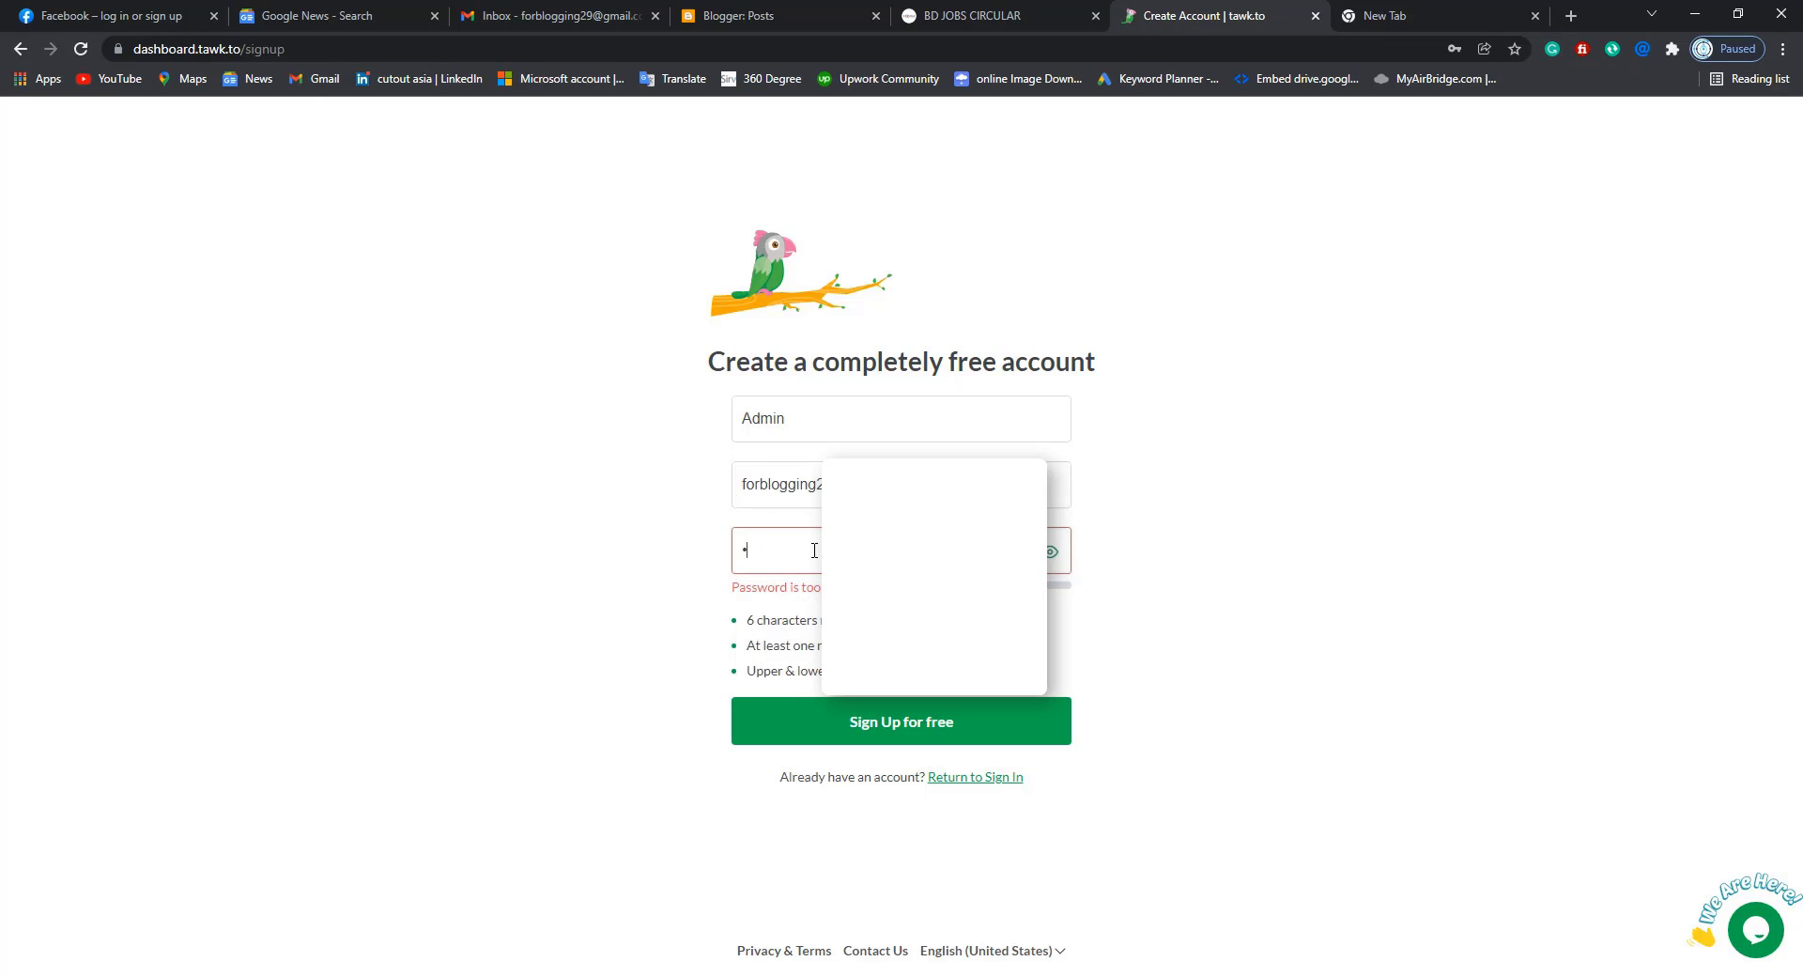
pyautogui.write('A')
pyautogui.write('•••••')
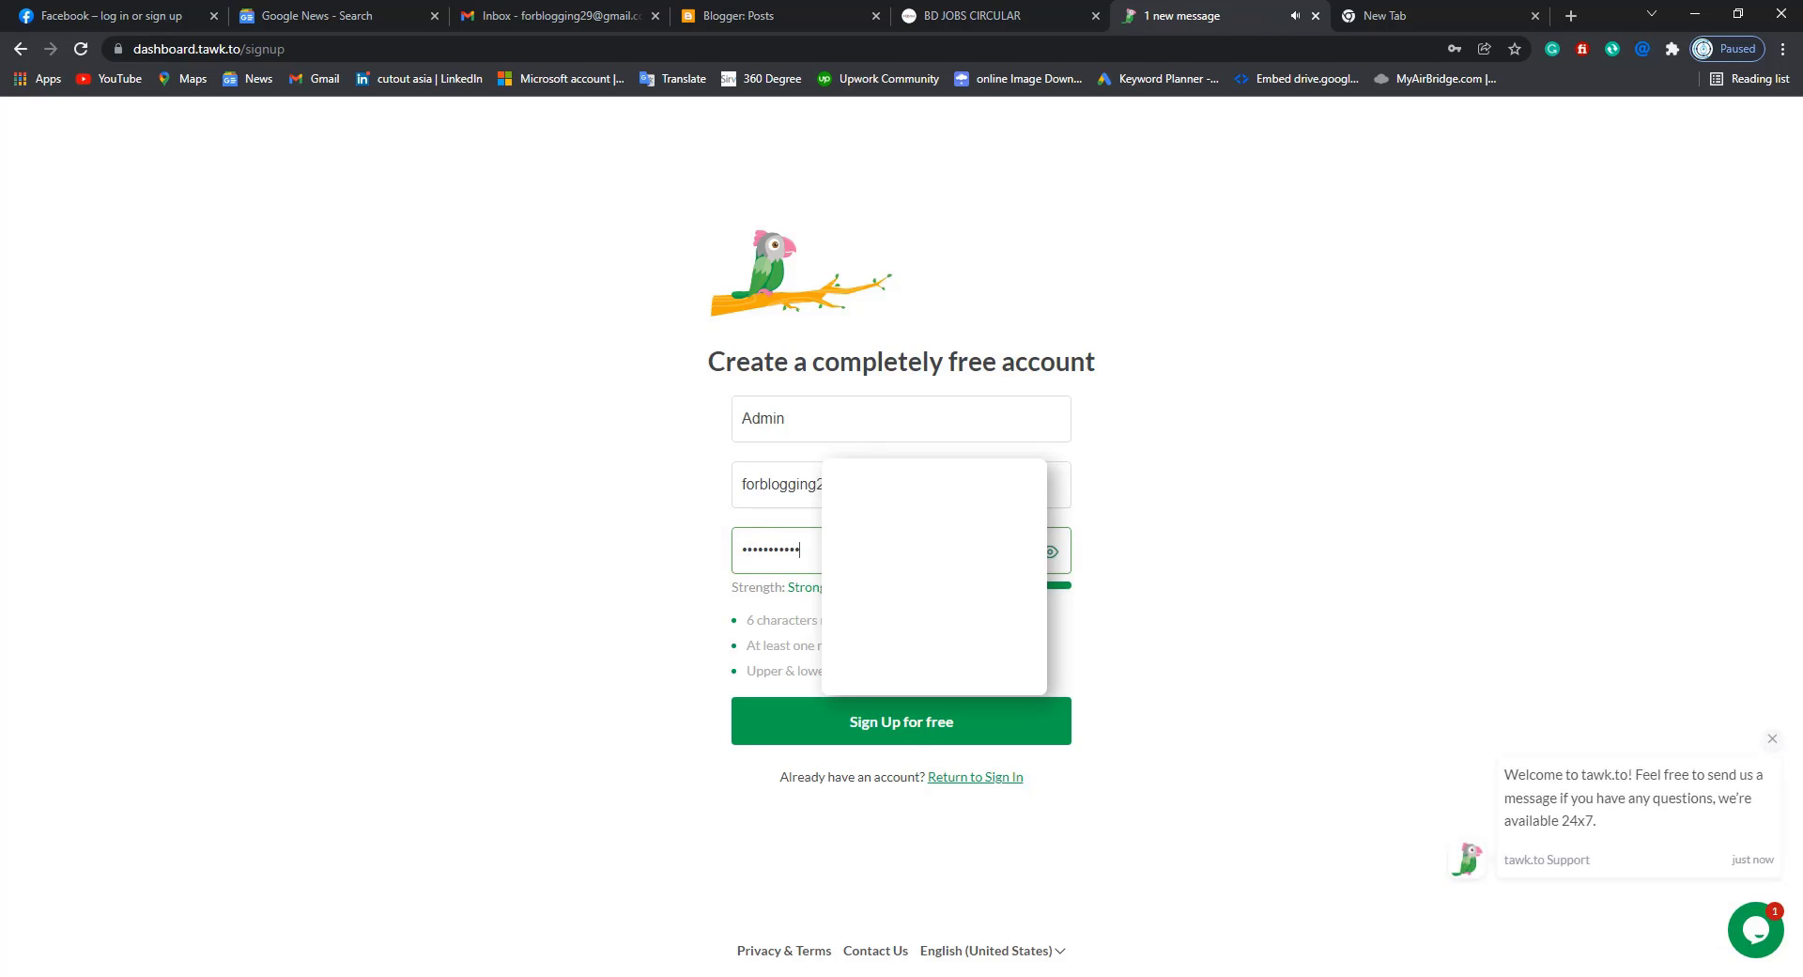
# - Submit the sign-up form without saving the password in the browser and continue the setup with English (United States) as the language
pyautogui.click(919, 717)
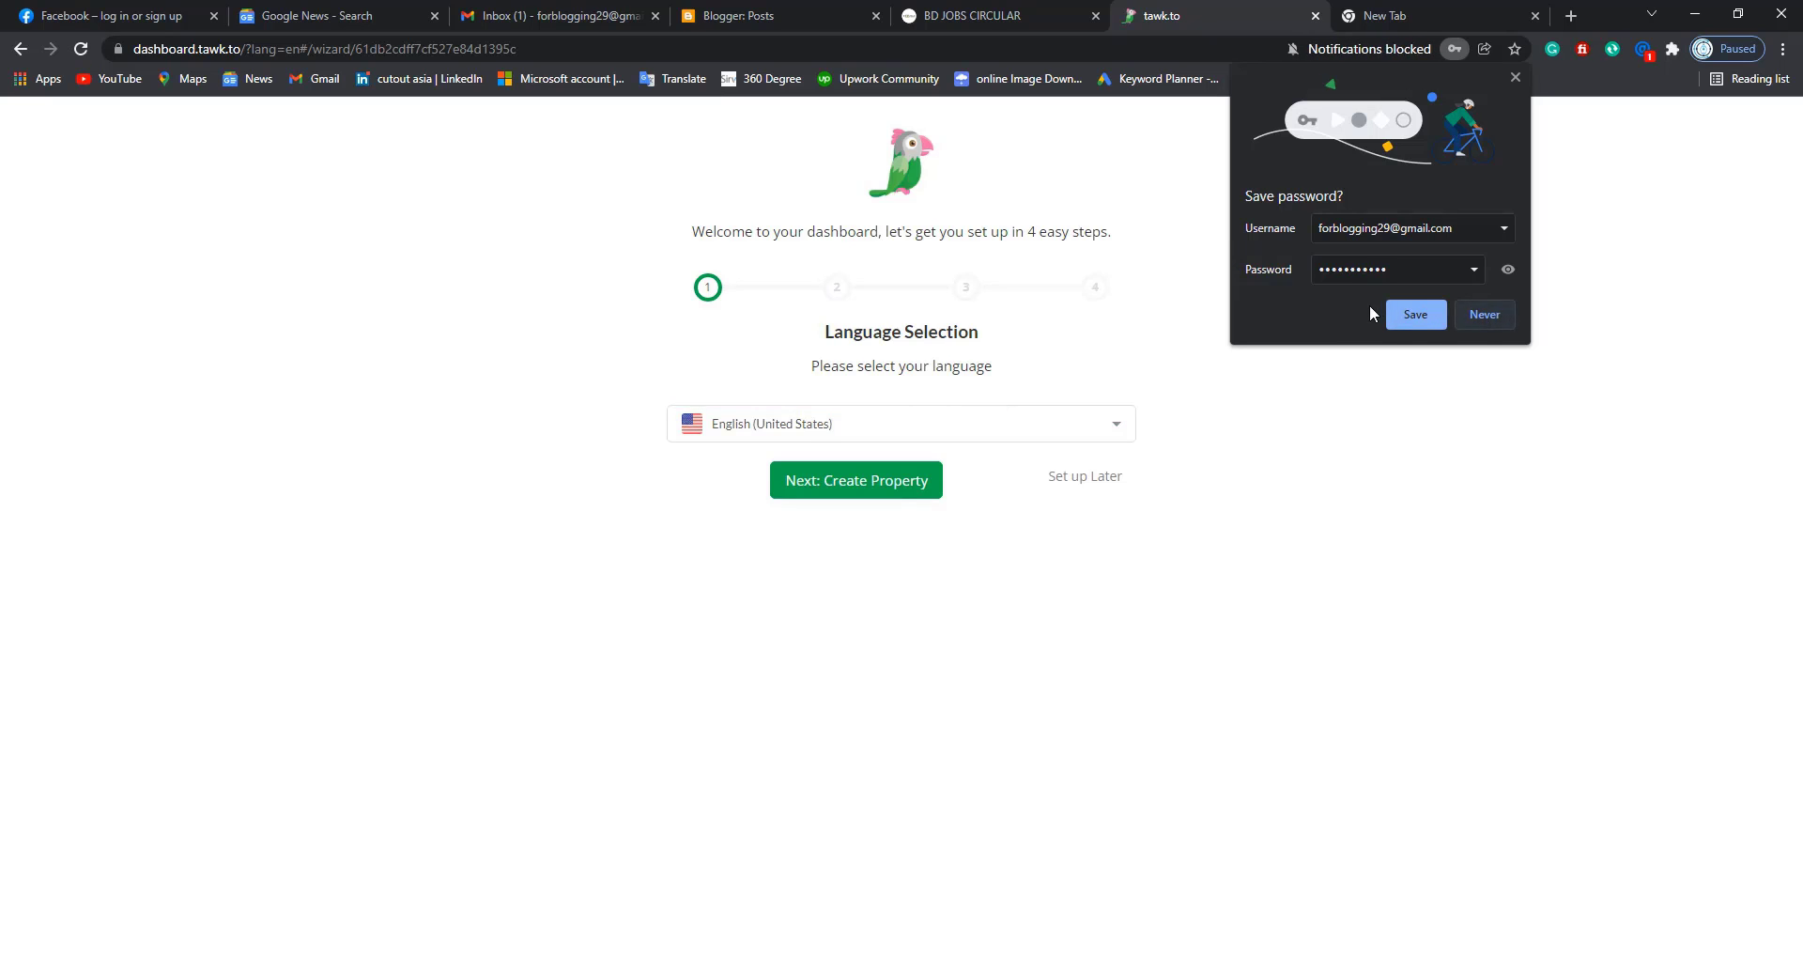
pyautogui.click(1480, 317)
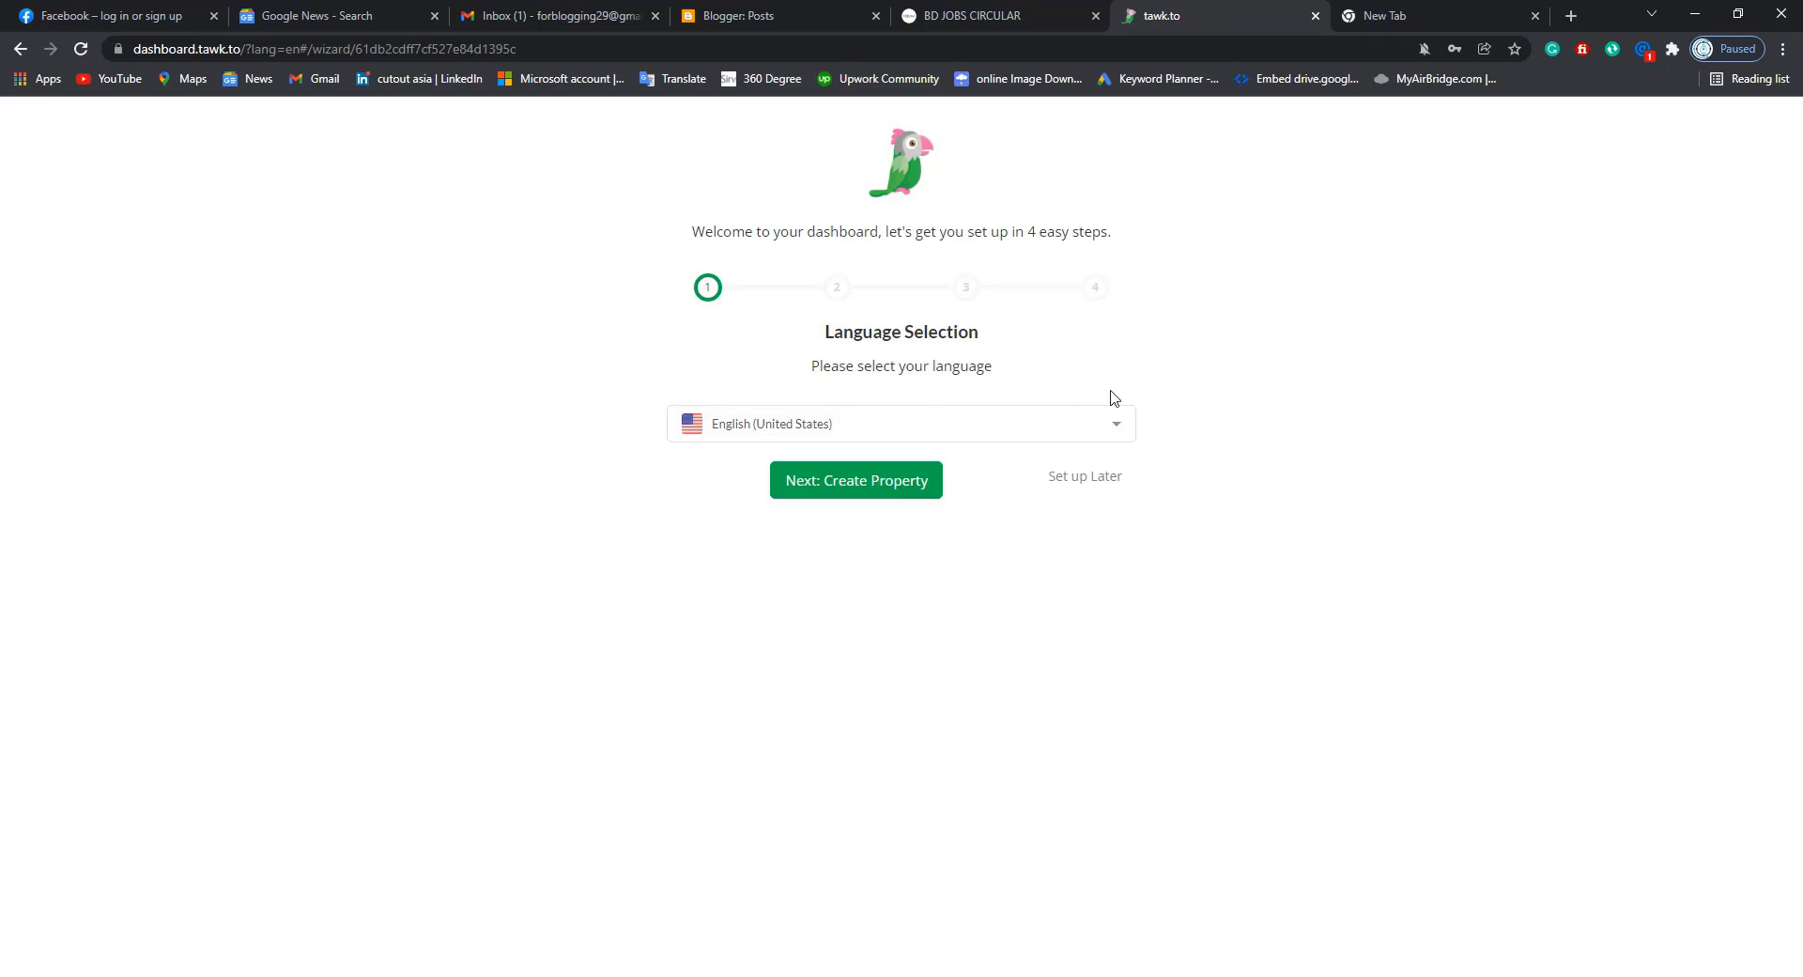
pyautogui.click(871, 485)
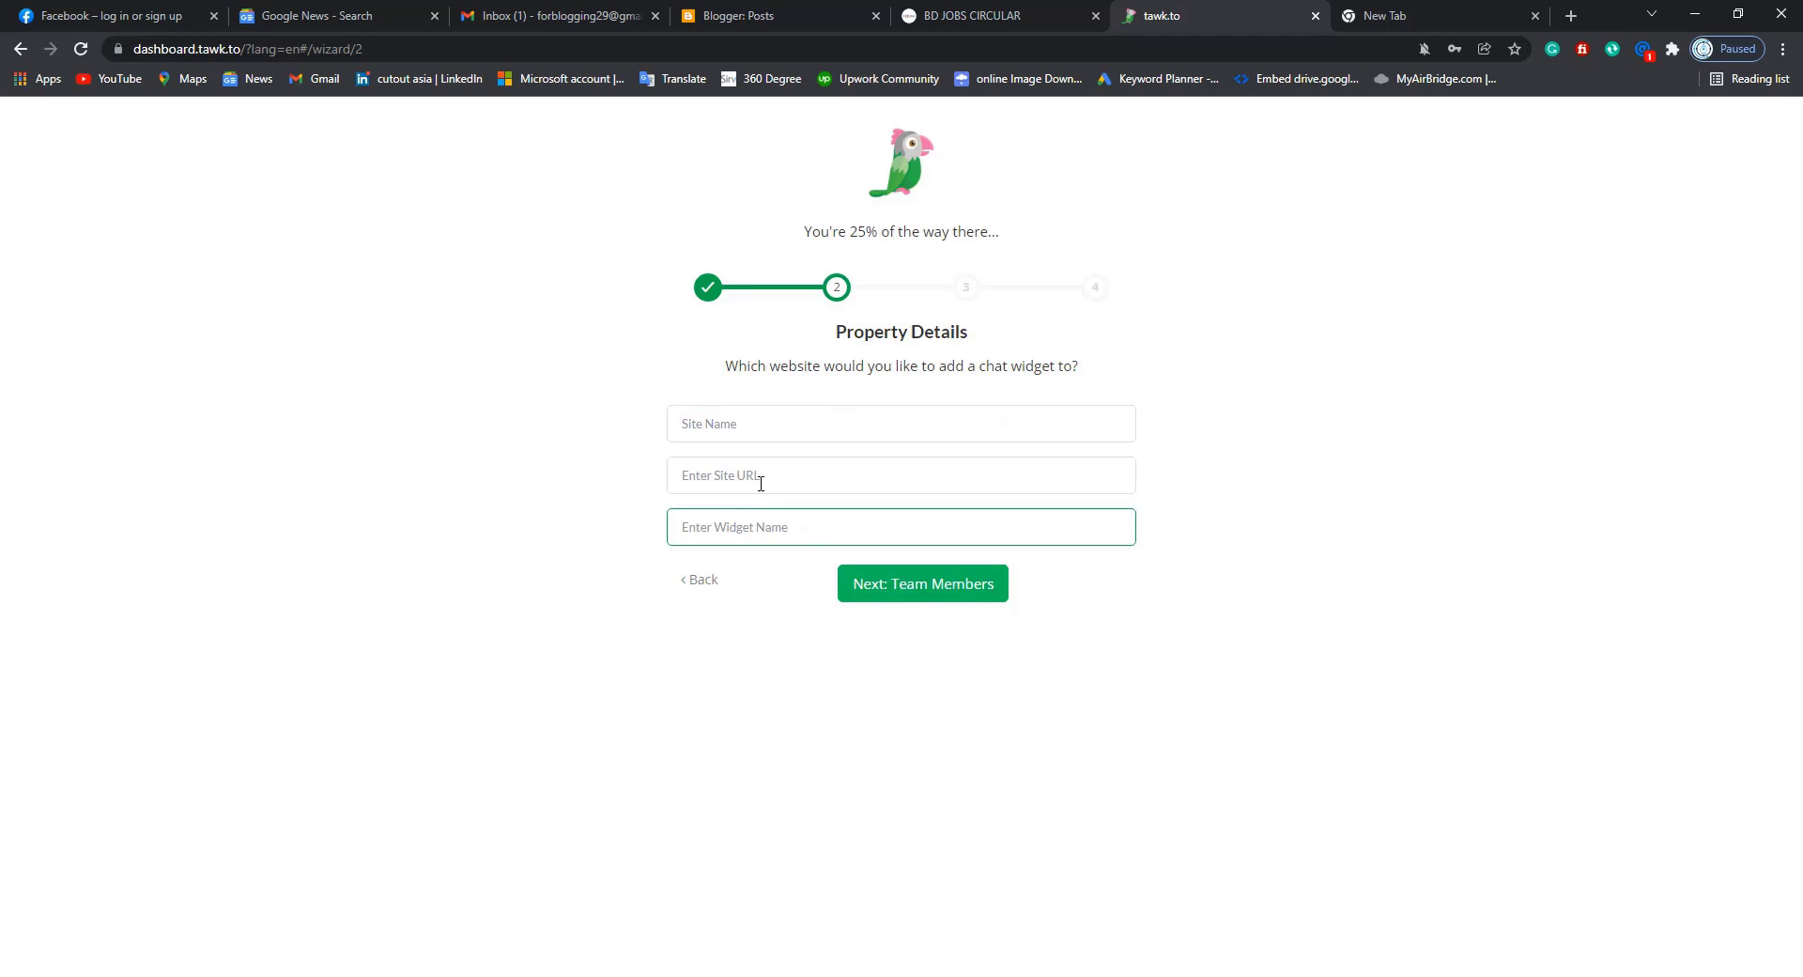
# - Check the website's title in its open browser tab and enter BD JOBS CIRCULAR as the site name in the property details
pyautogui.click(777, 13)
pyautogui.click(952, 20)
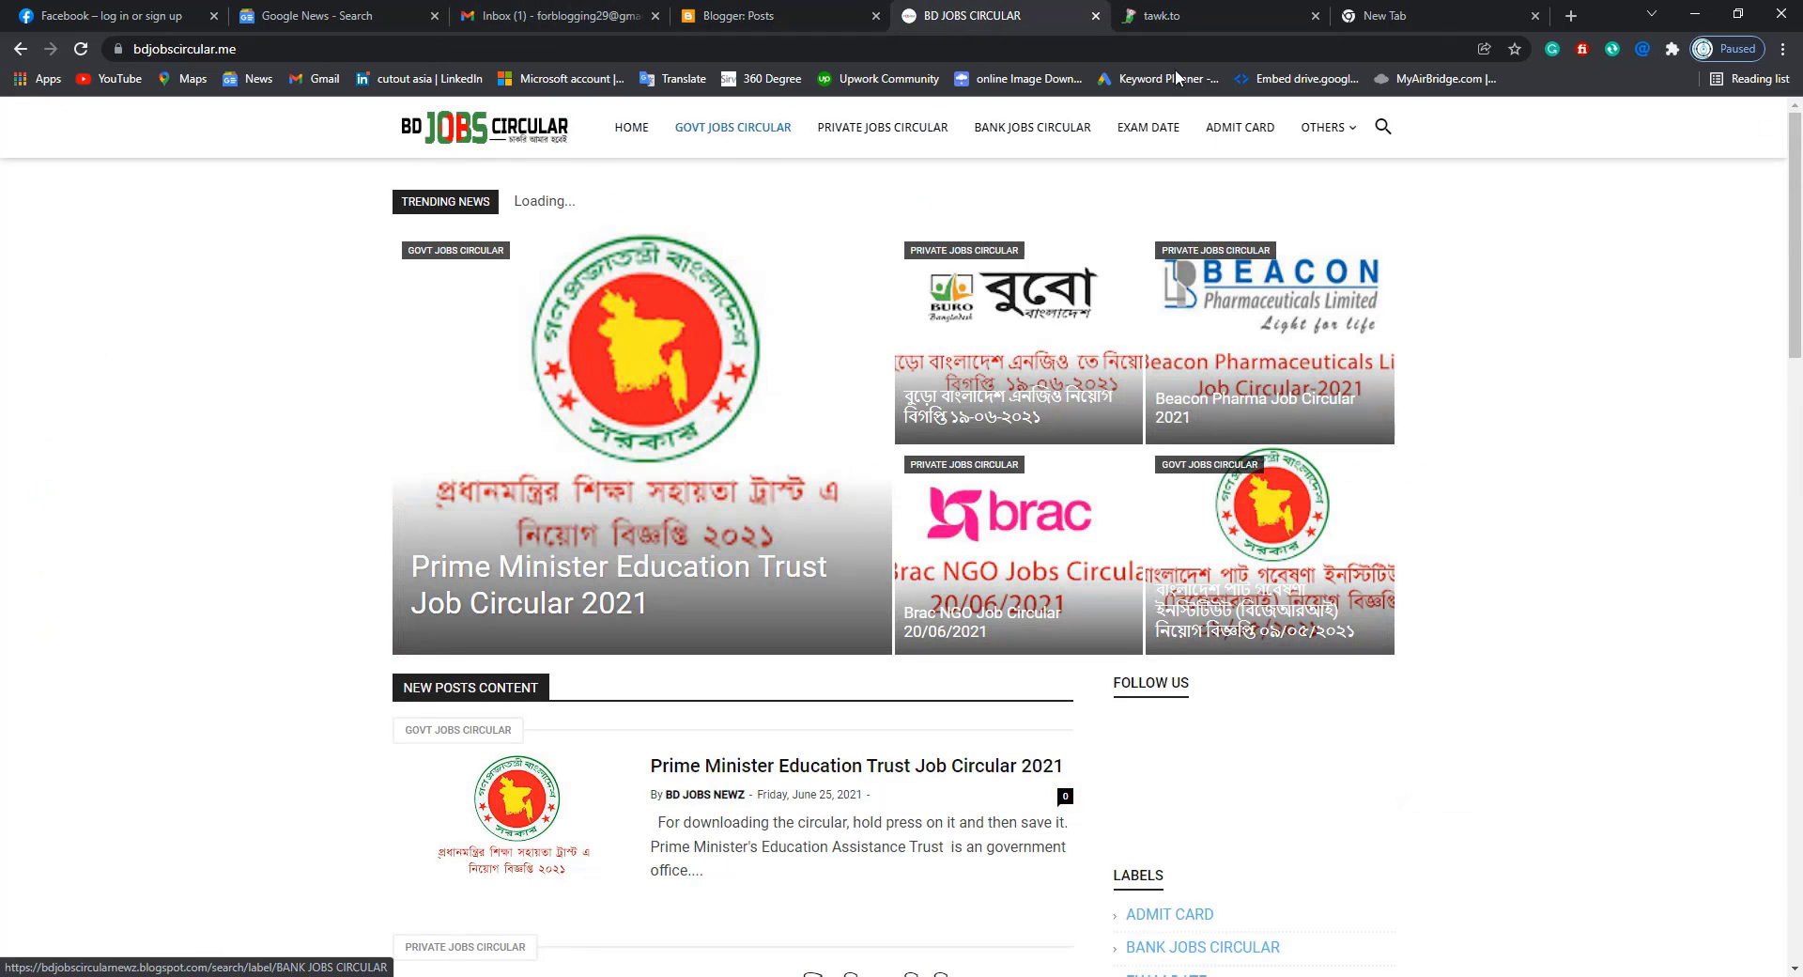
pyautogui.click(1202, 17)
pyautogui.click(836, 422)
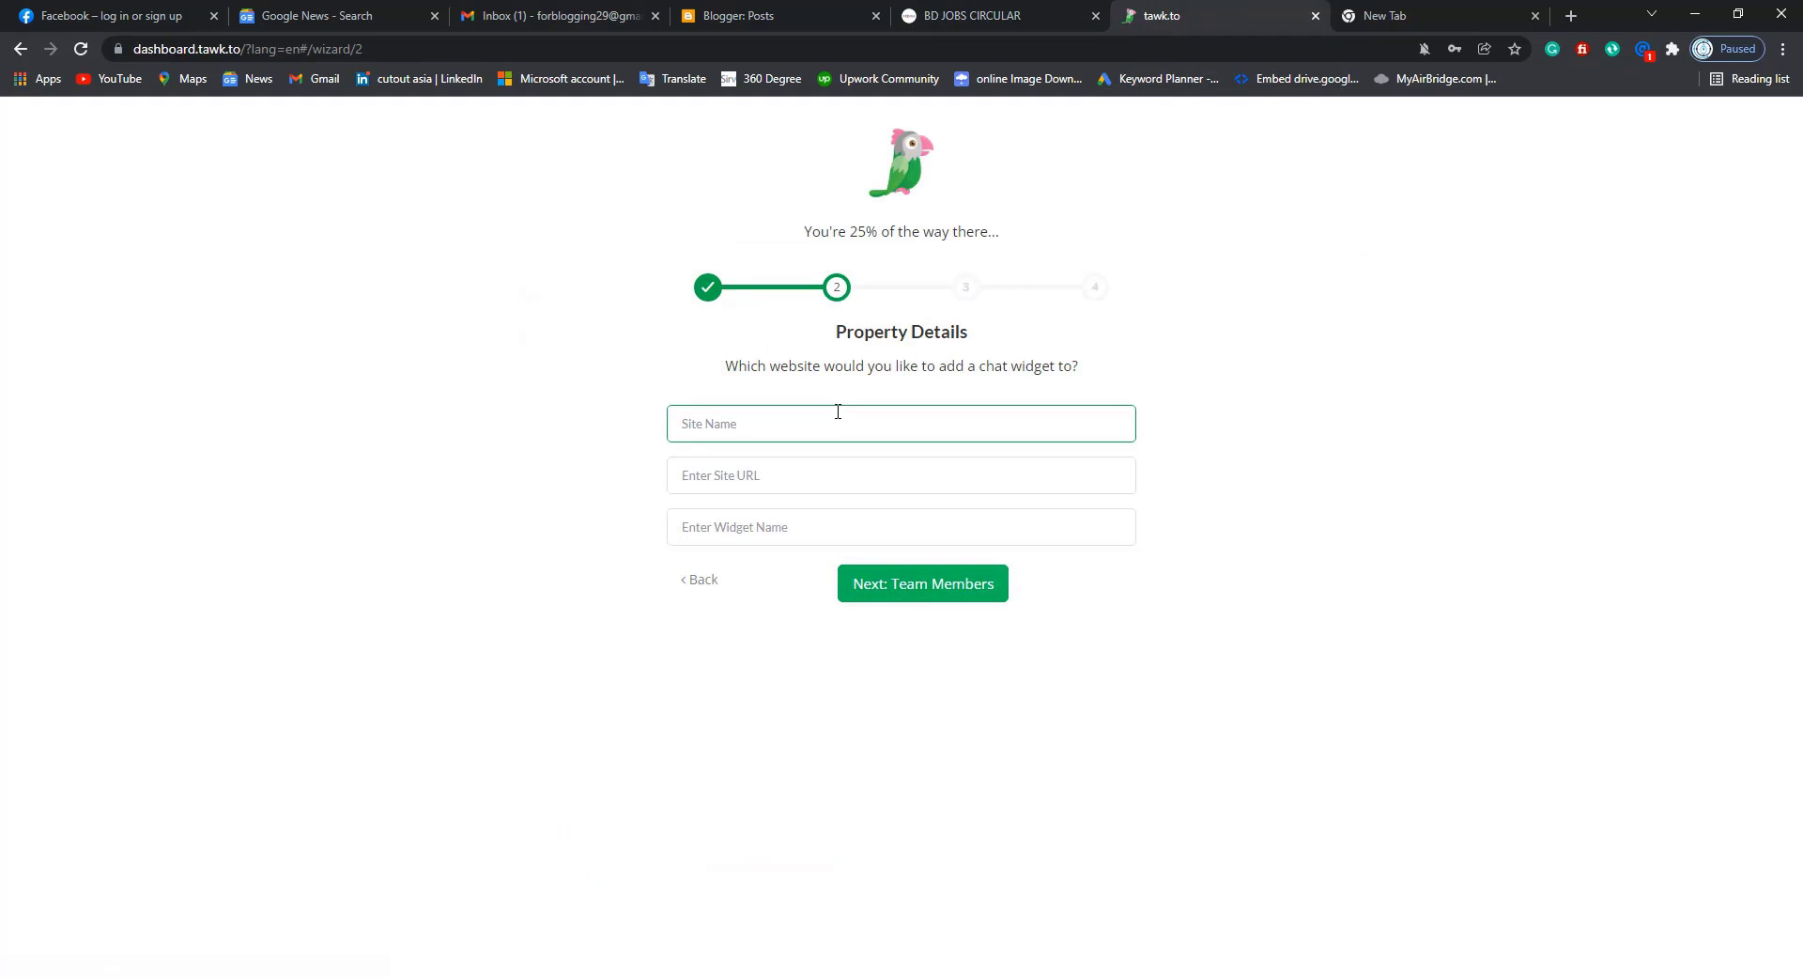
pyautogui.write('BD')
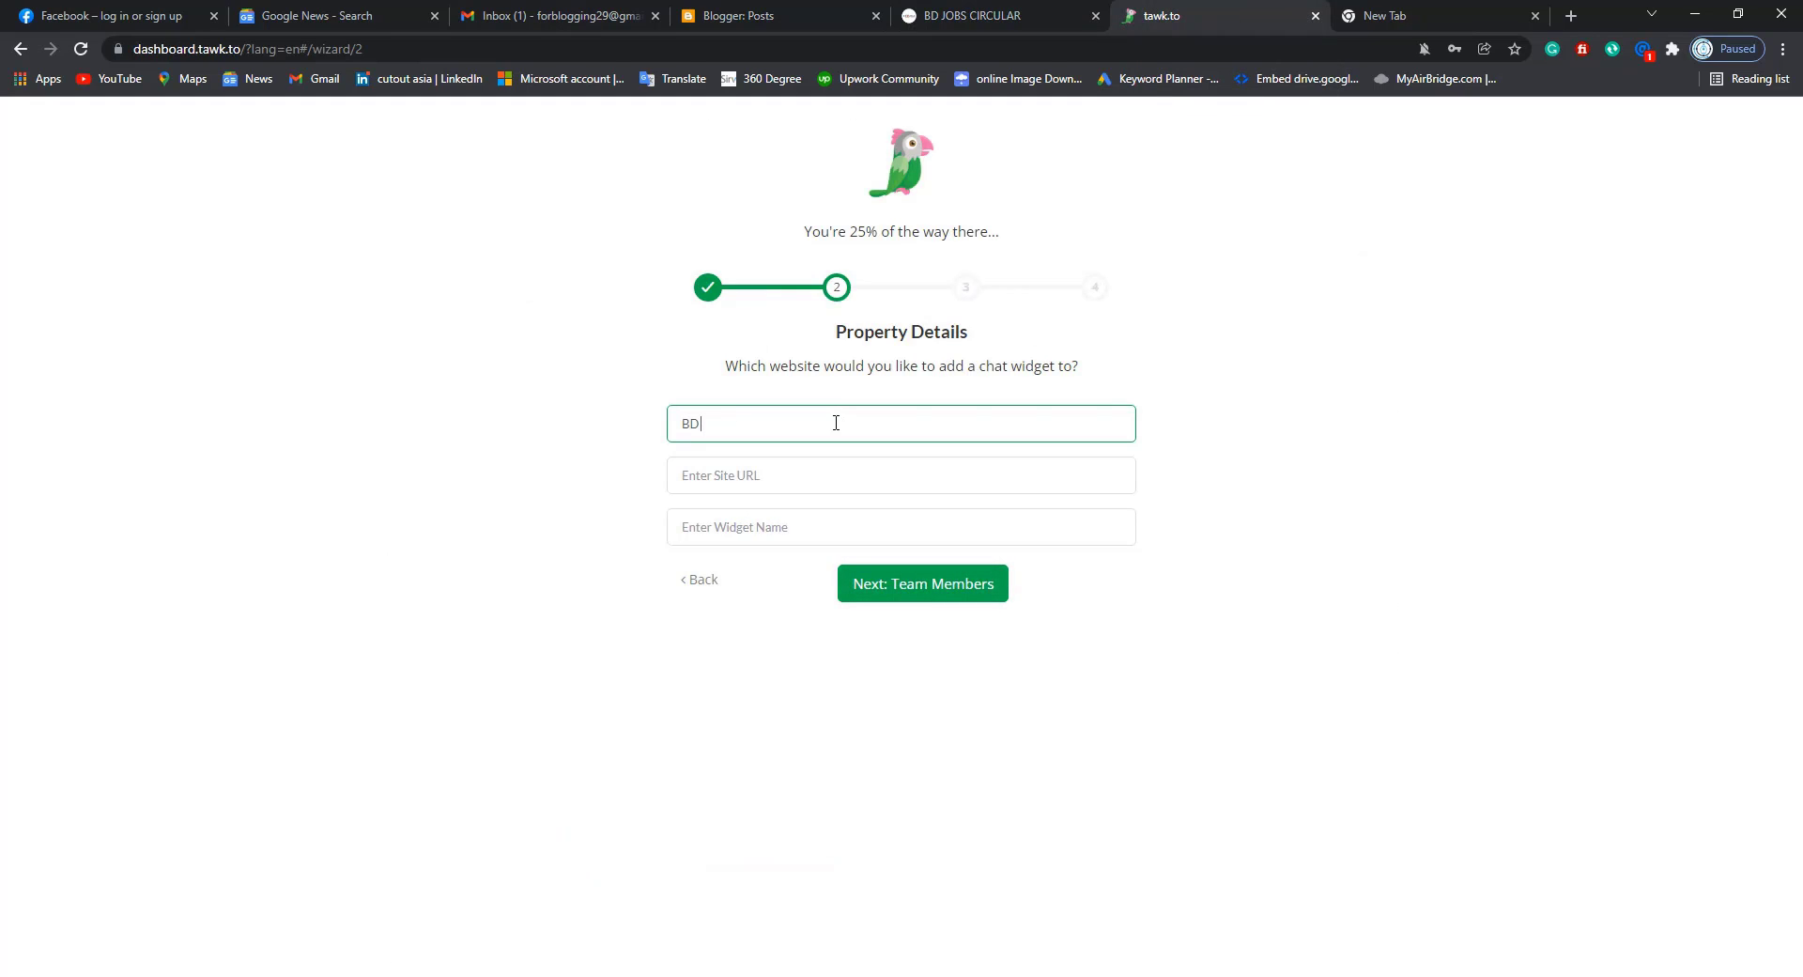
pyautogui.write(' JO')
pyautogui.write('BS CIRCULAR')
pyautogui.click(963, 19)
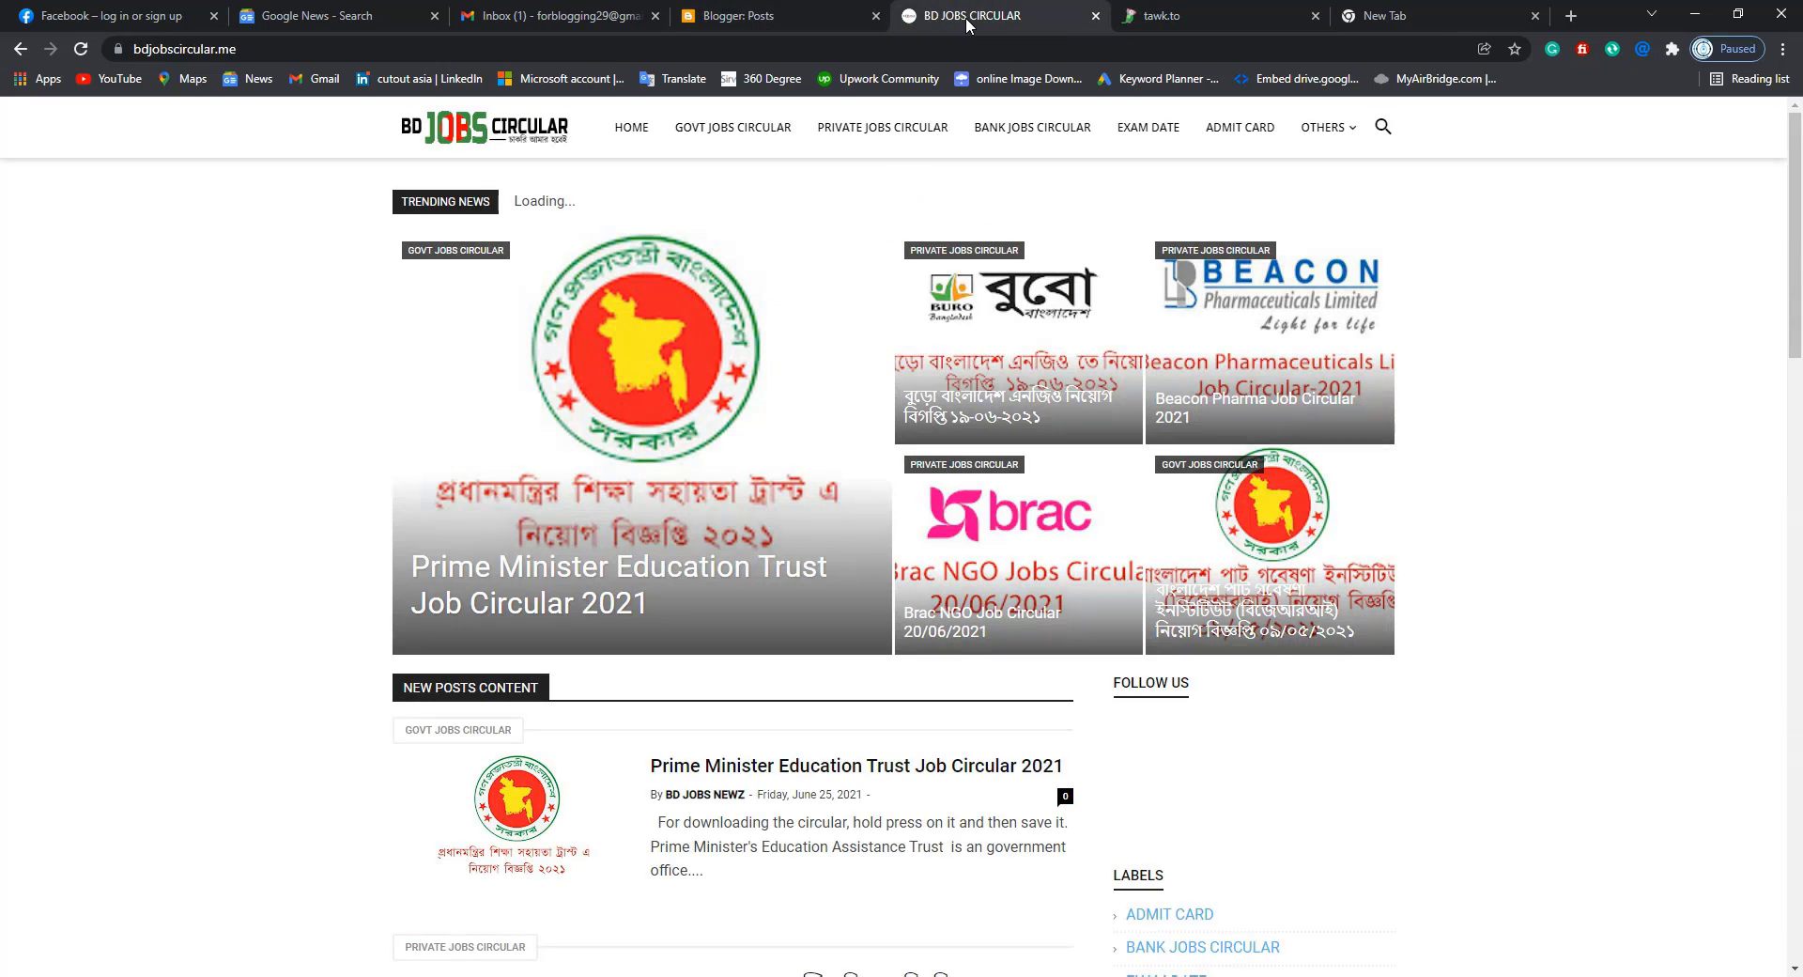
pyautogui.click(412, 46)
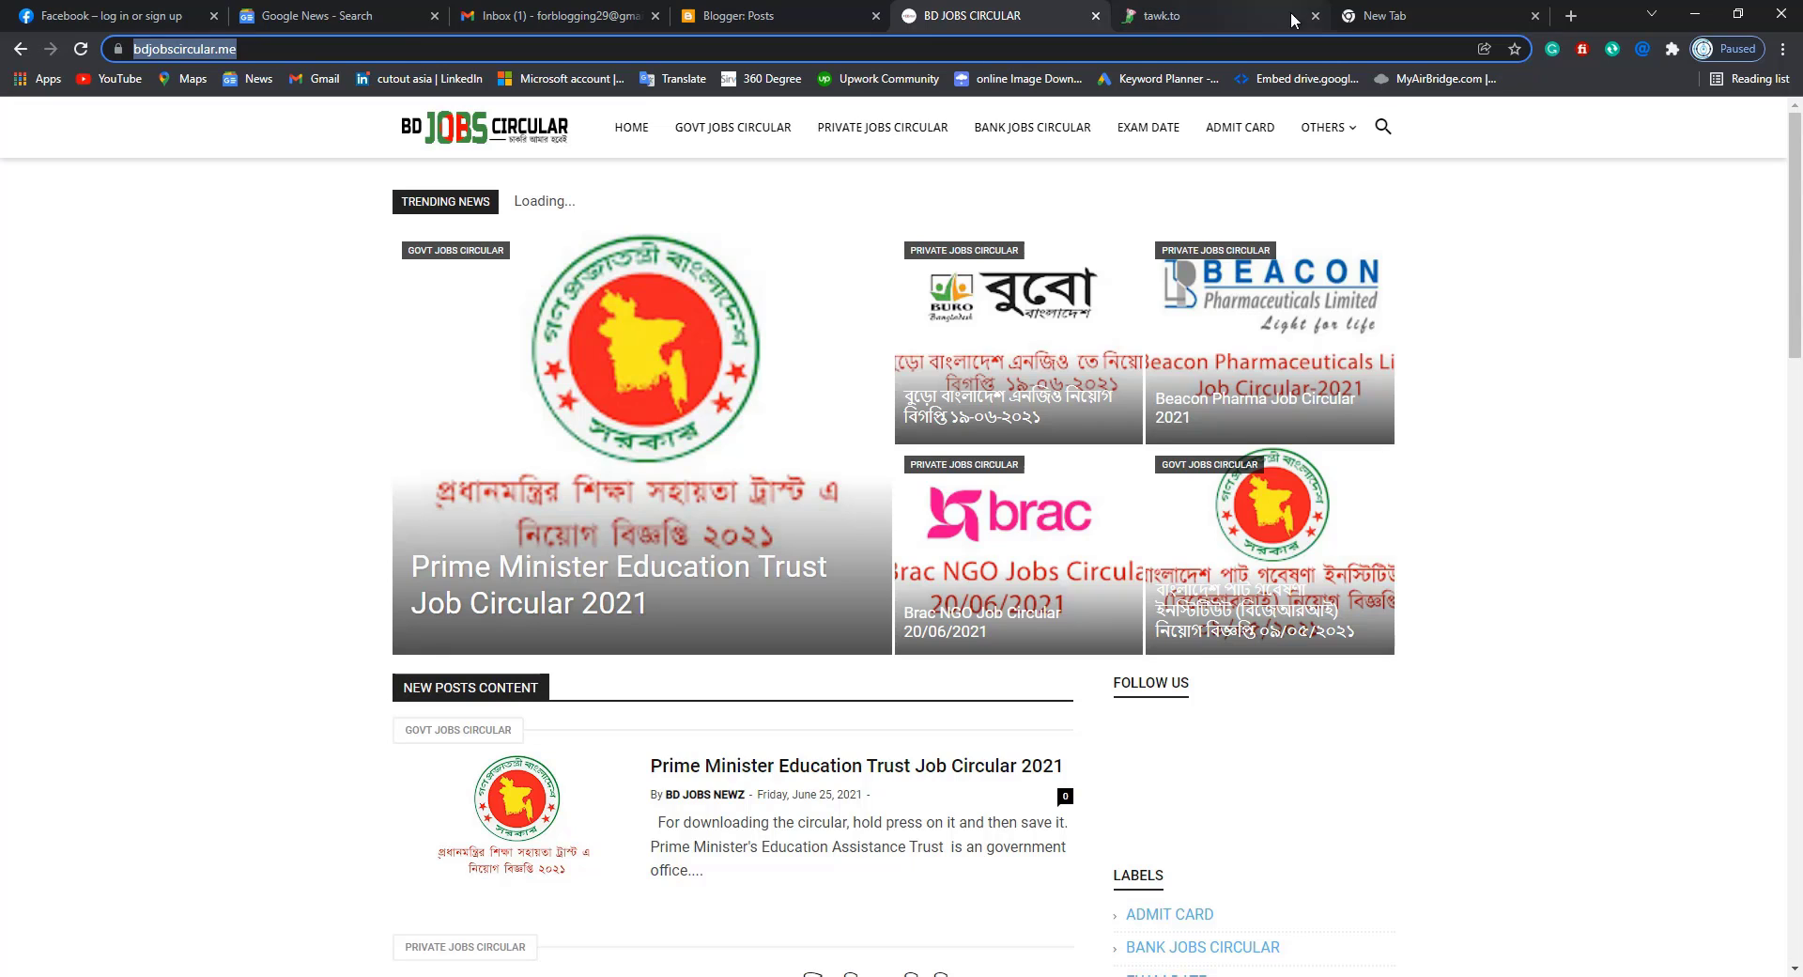
pyautogui.click(1255, 13)
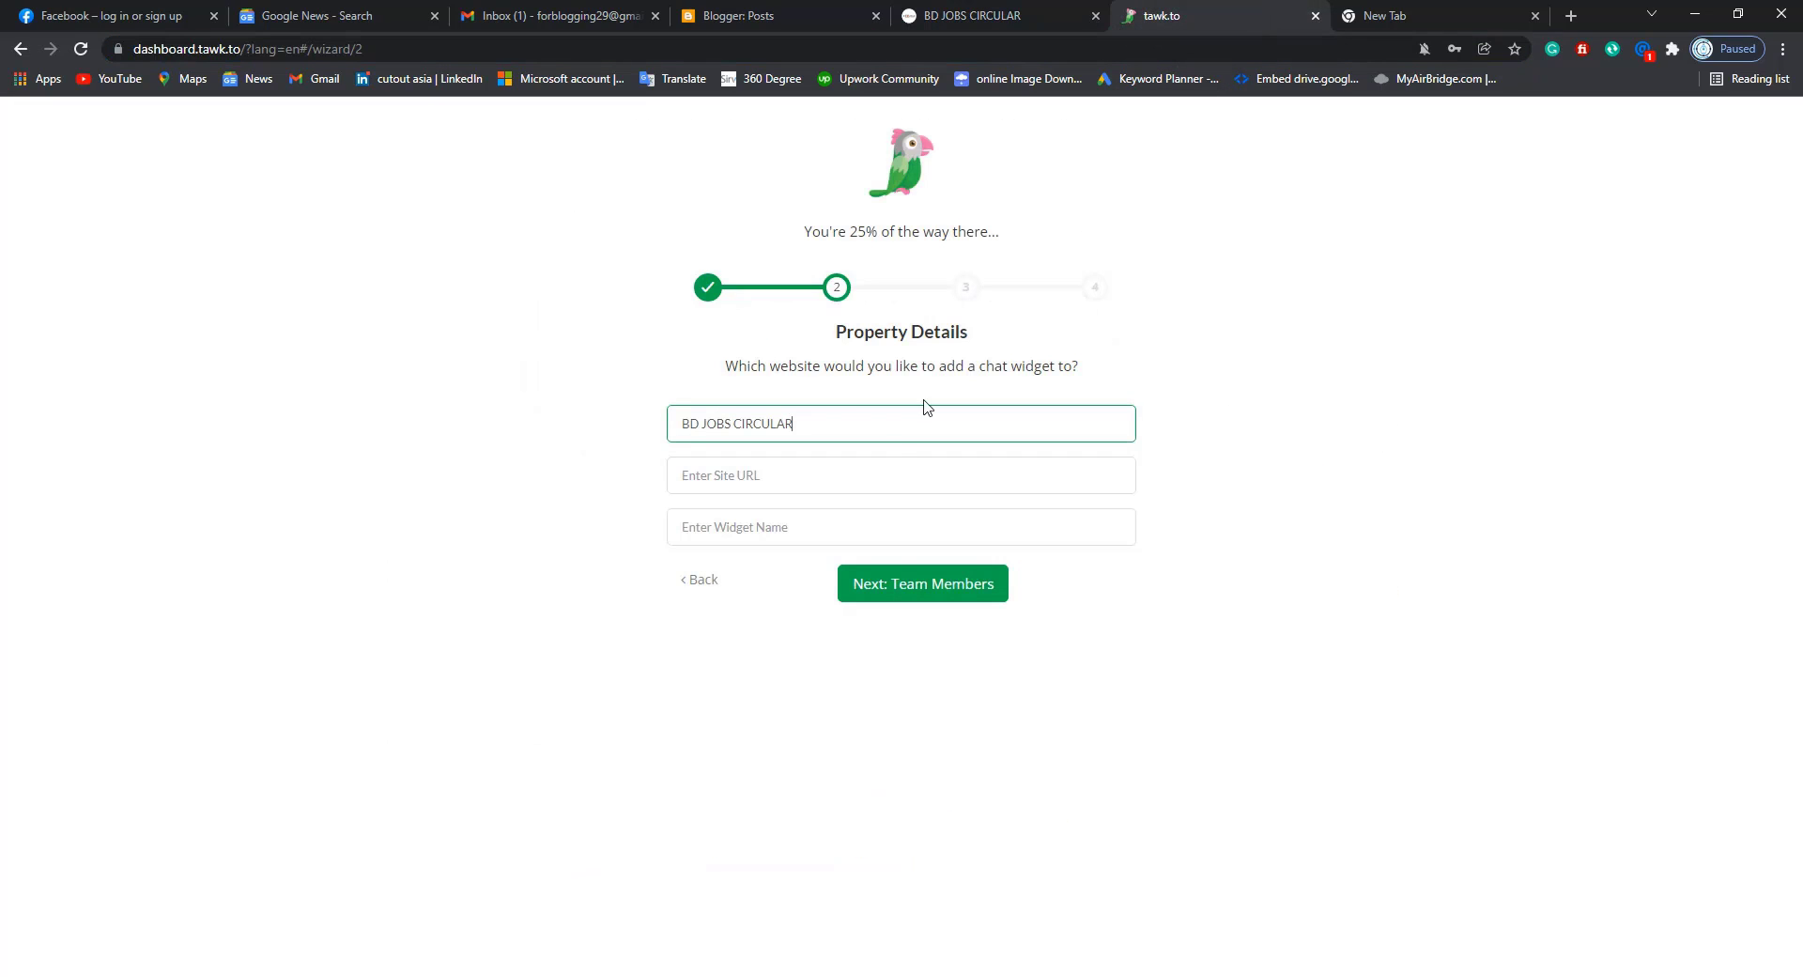
pyautogui.click(793, 475)
pyautogui.hotkey('ctrl', 'v')
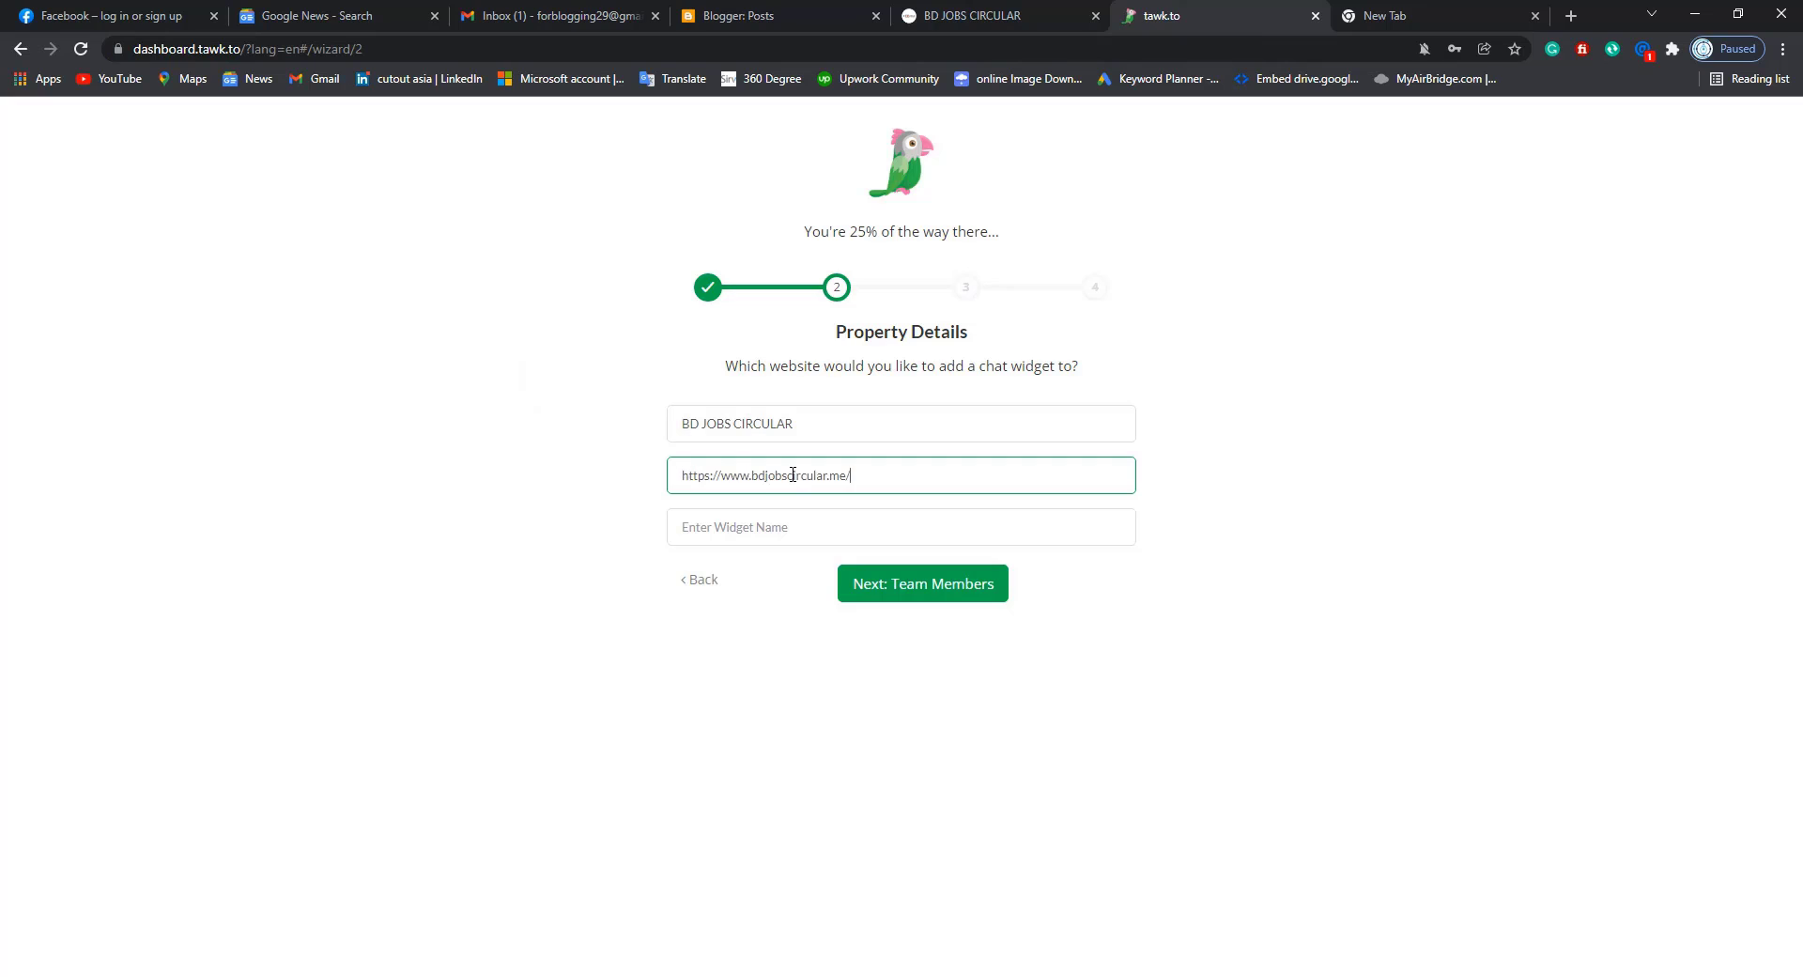
# - Copy the site name BD JOBS CIRCULAR into the widget name
pyautogui.click(822, 427)
pyautogui.moveTo(826, 423); pyautogui.dragTo(669, 422)
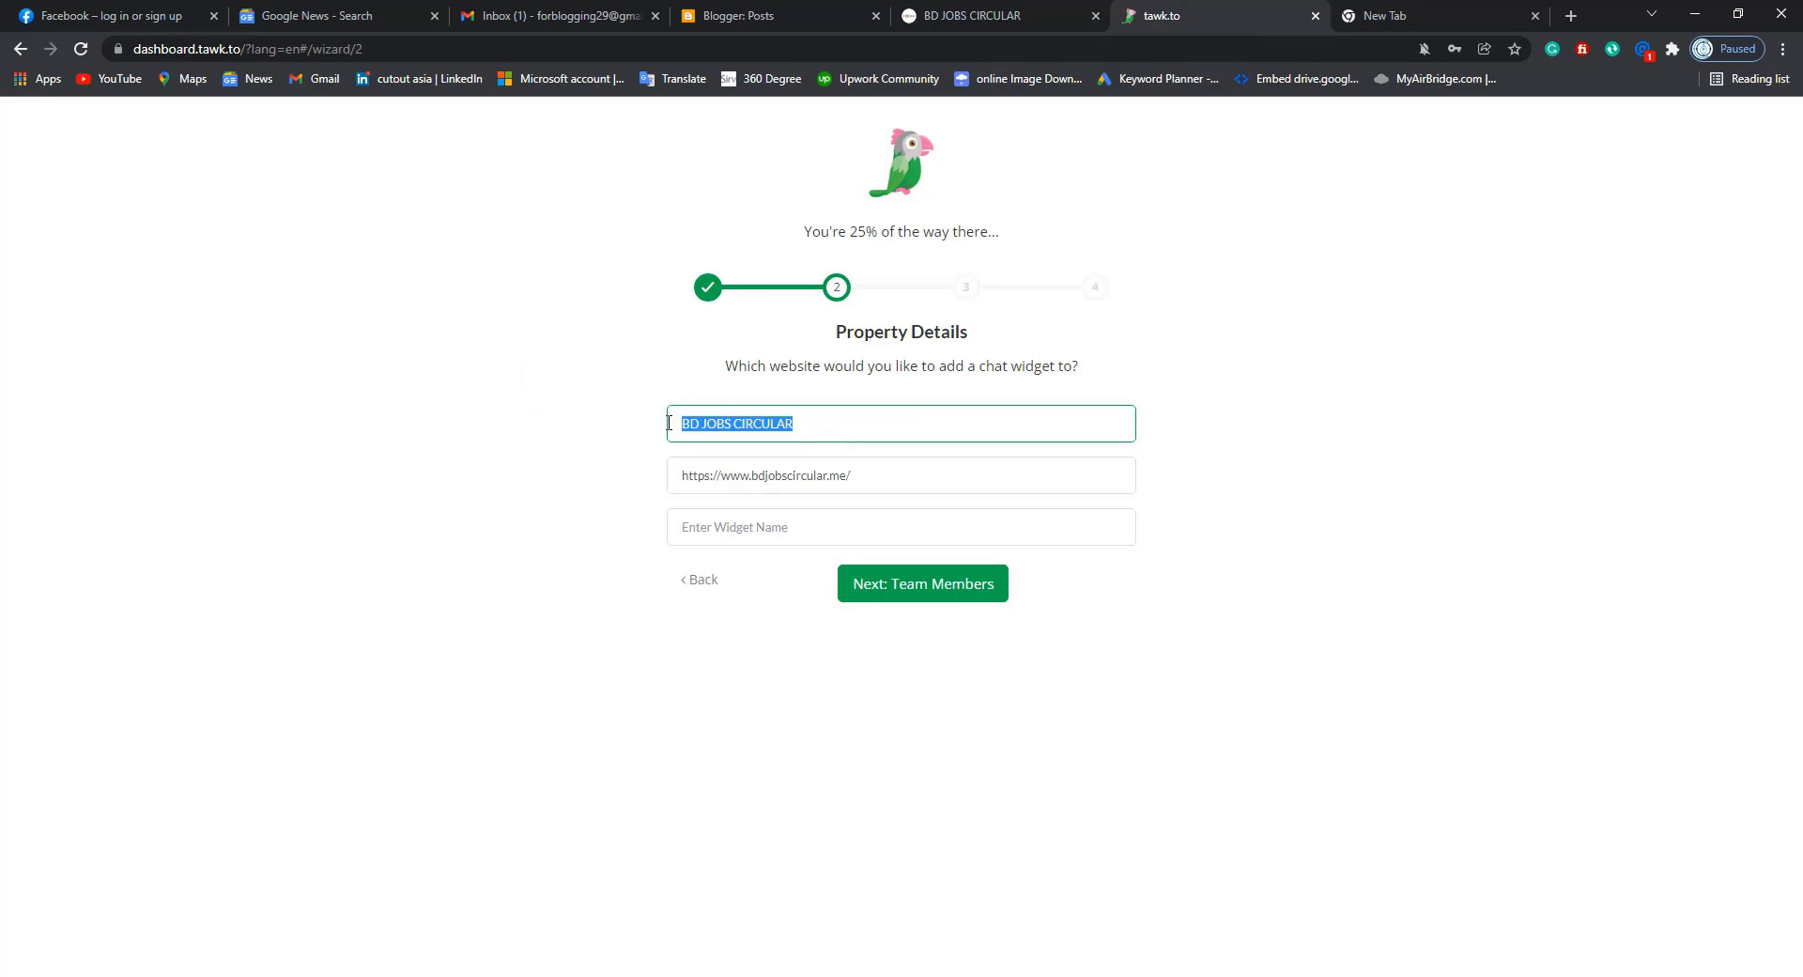
pyautogui.click(731, 526)
pyautogui.hotkey('ctrl', 'v')
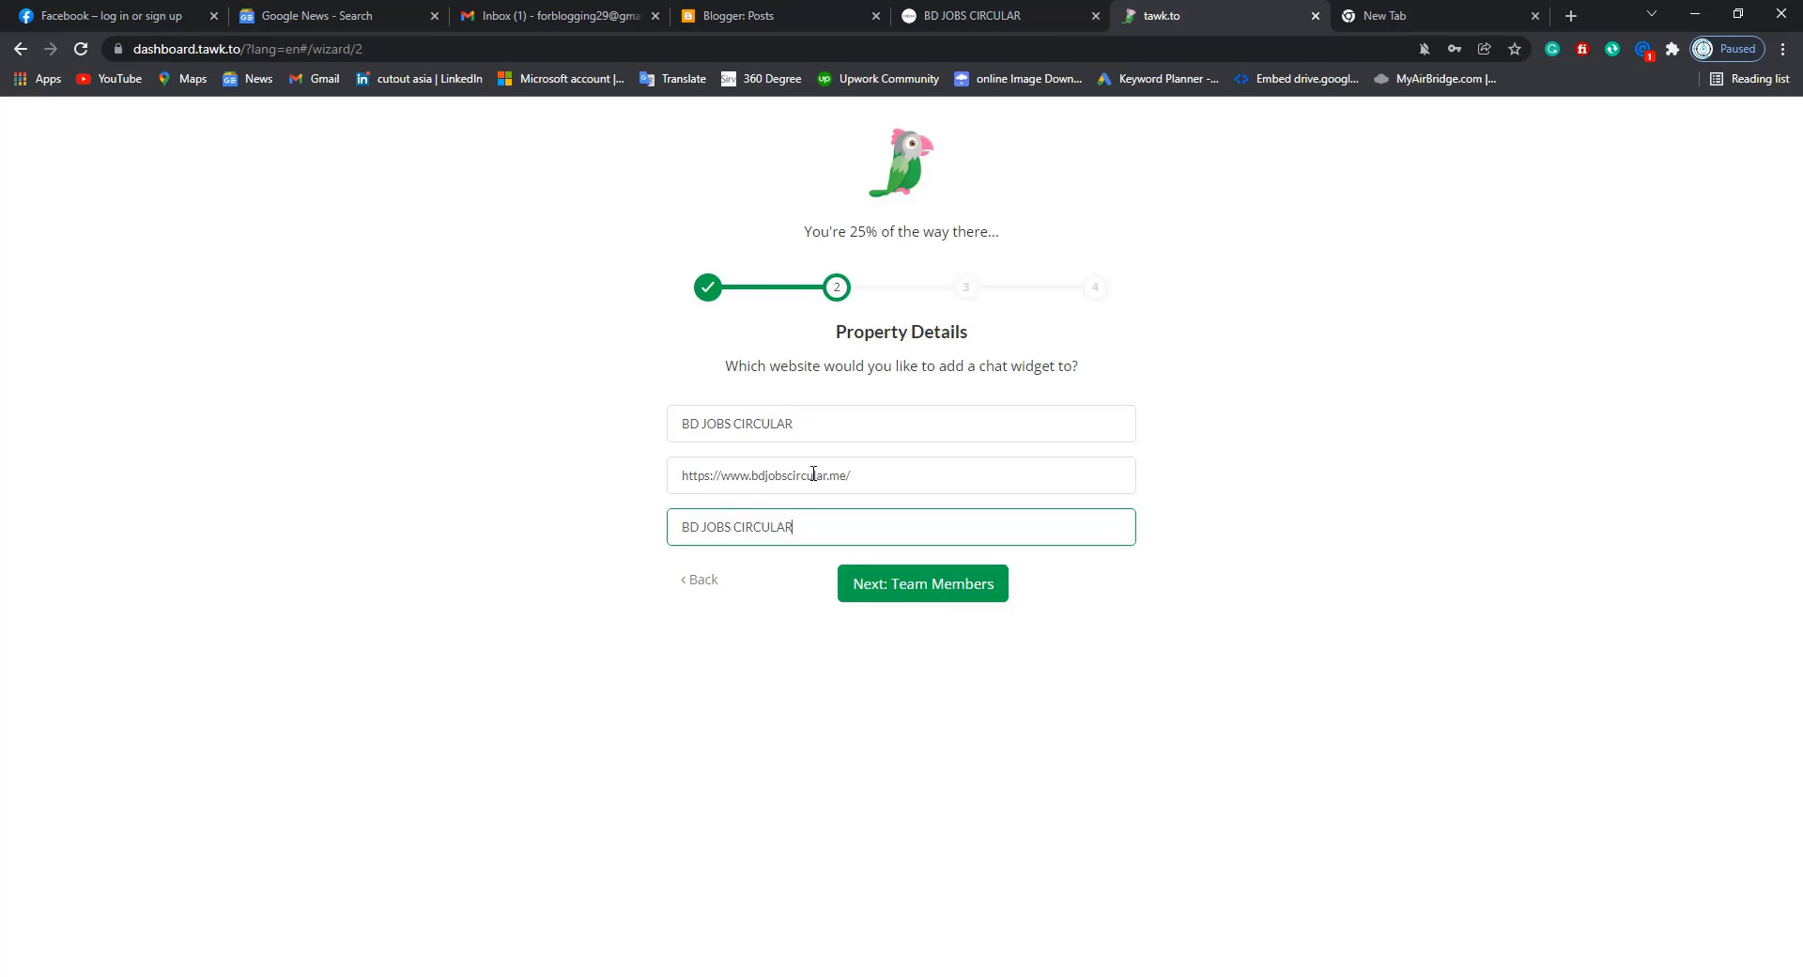
# - Continue through the team members stage without inviting anyone and copy the widget code to the clipboard
pyautogui.click(919, 592)
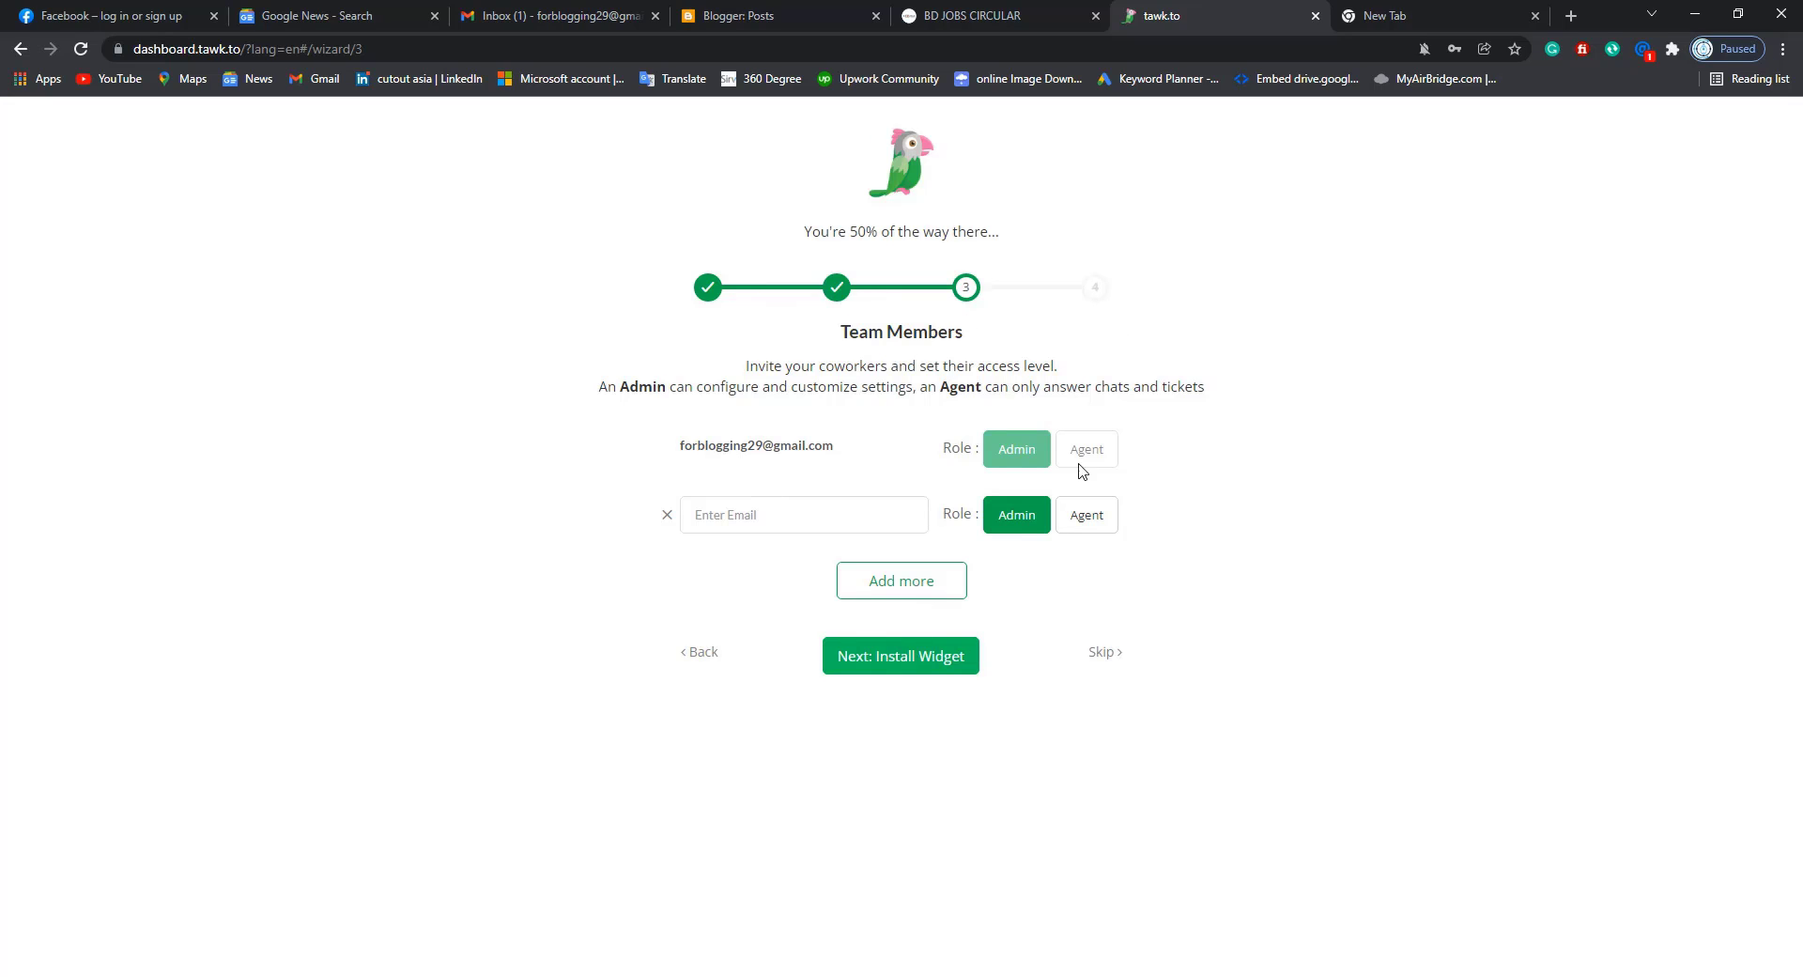
pyautogui.click(902, 664)
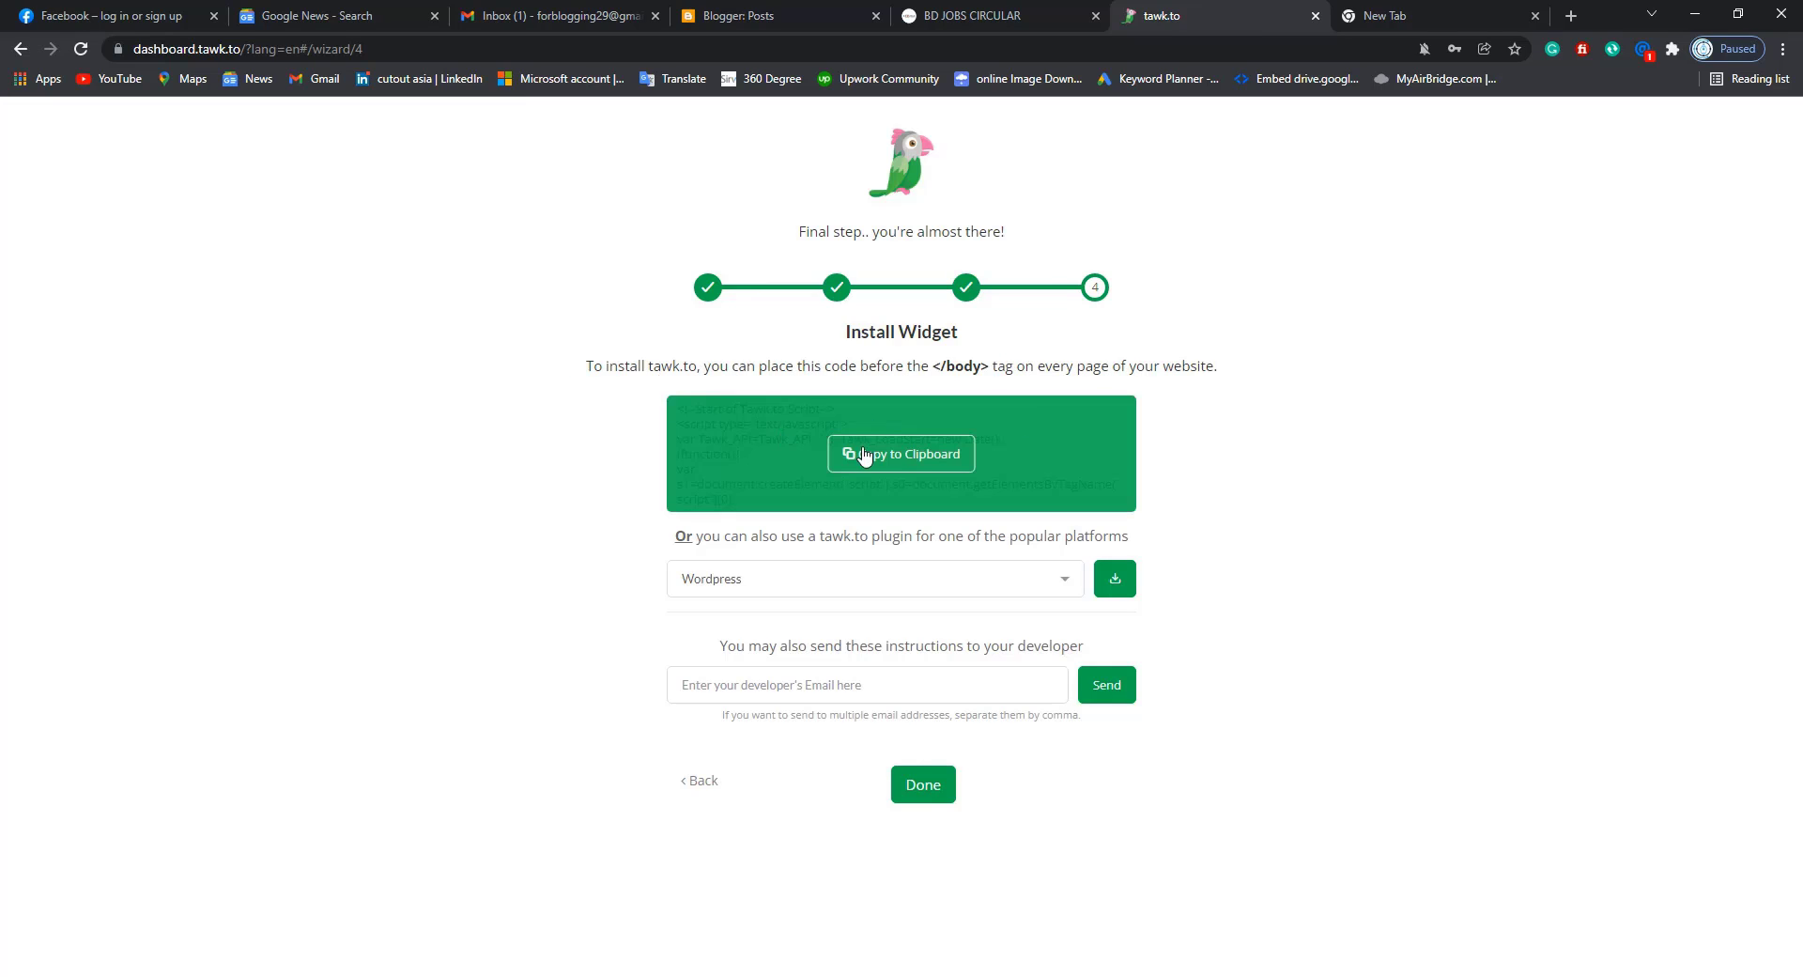
pyautogui.click(862, 455)
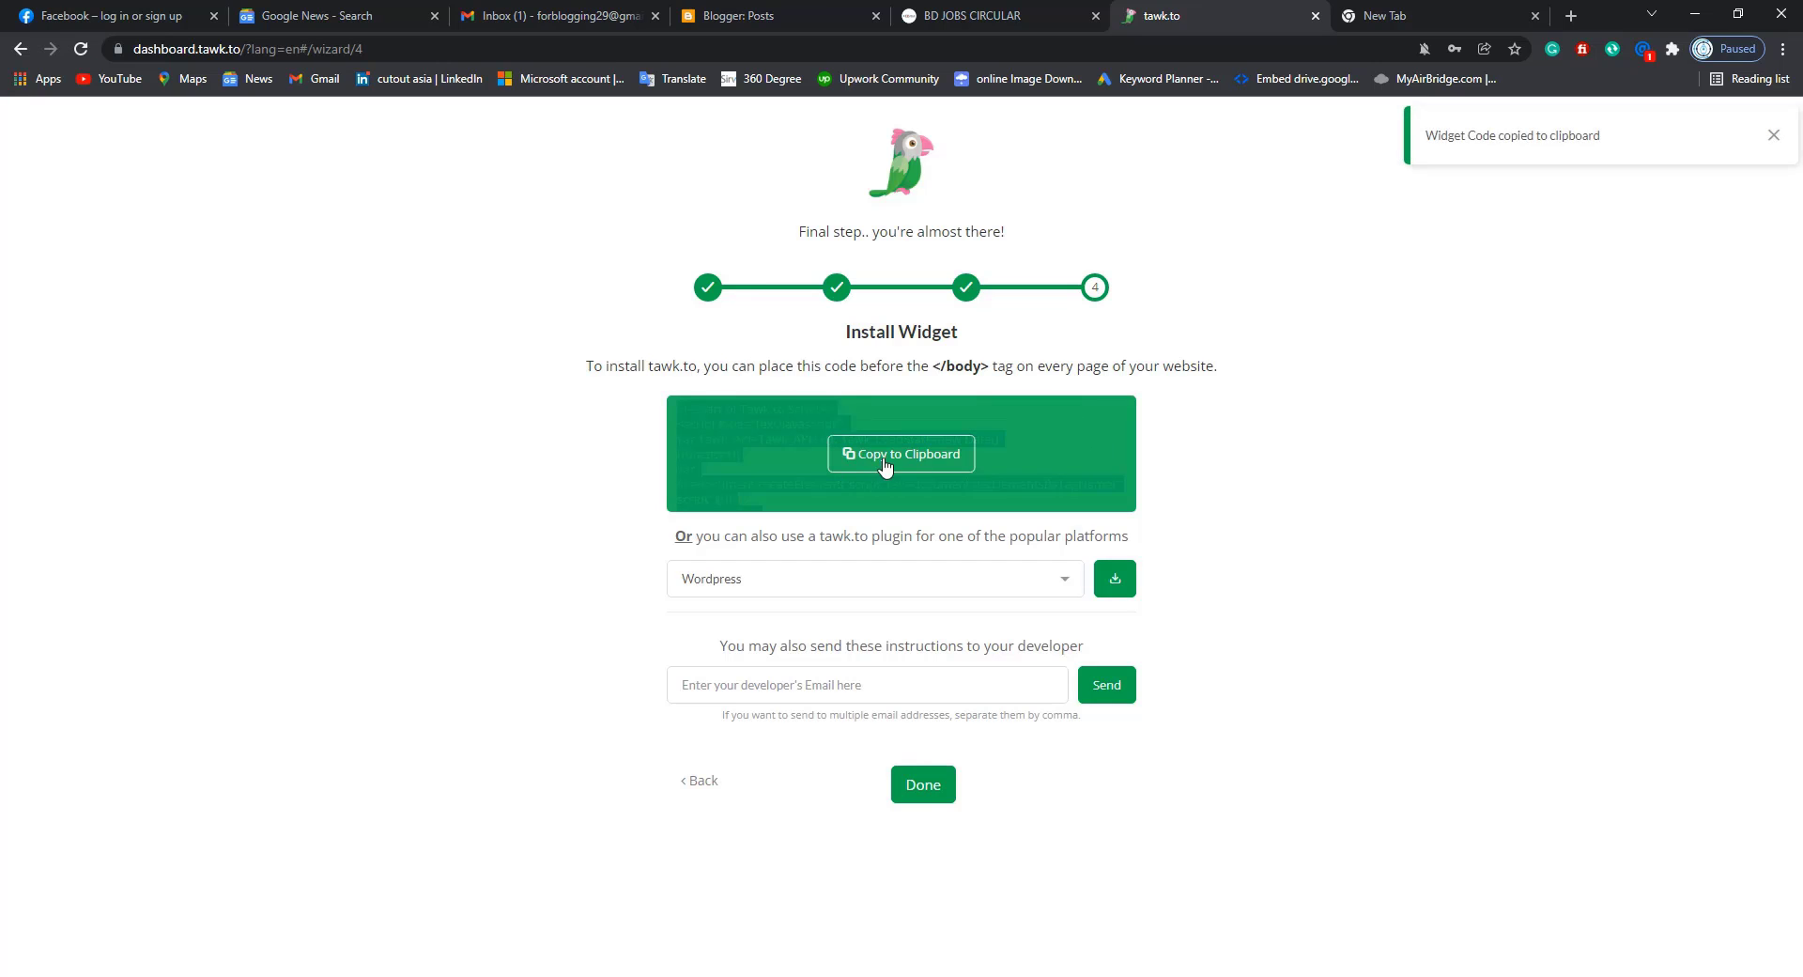
# - Switch to Blogger and open the BD JOBS CIRCULAR theme for HTML editing, checking tawk.to's code placement instruction on the way
pyautogui.click(756, 16)
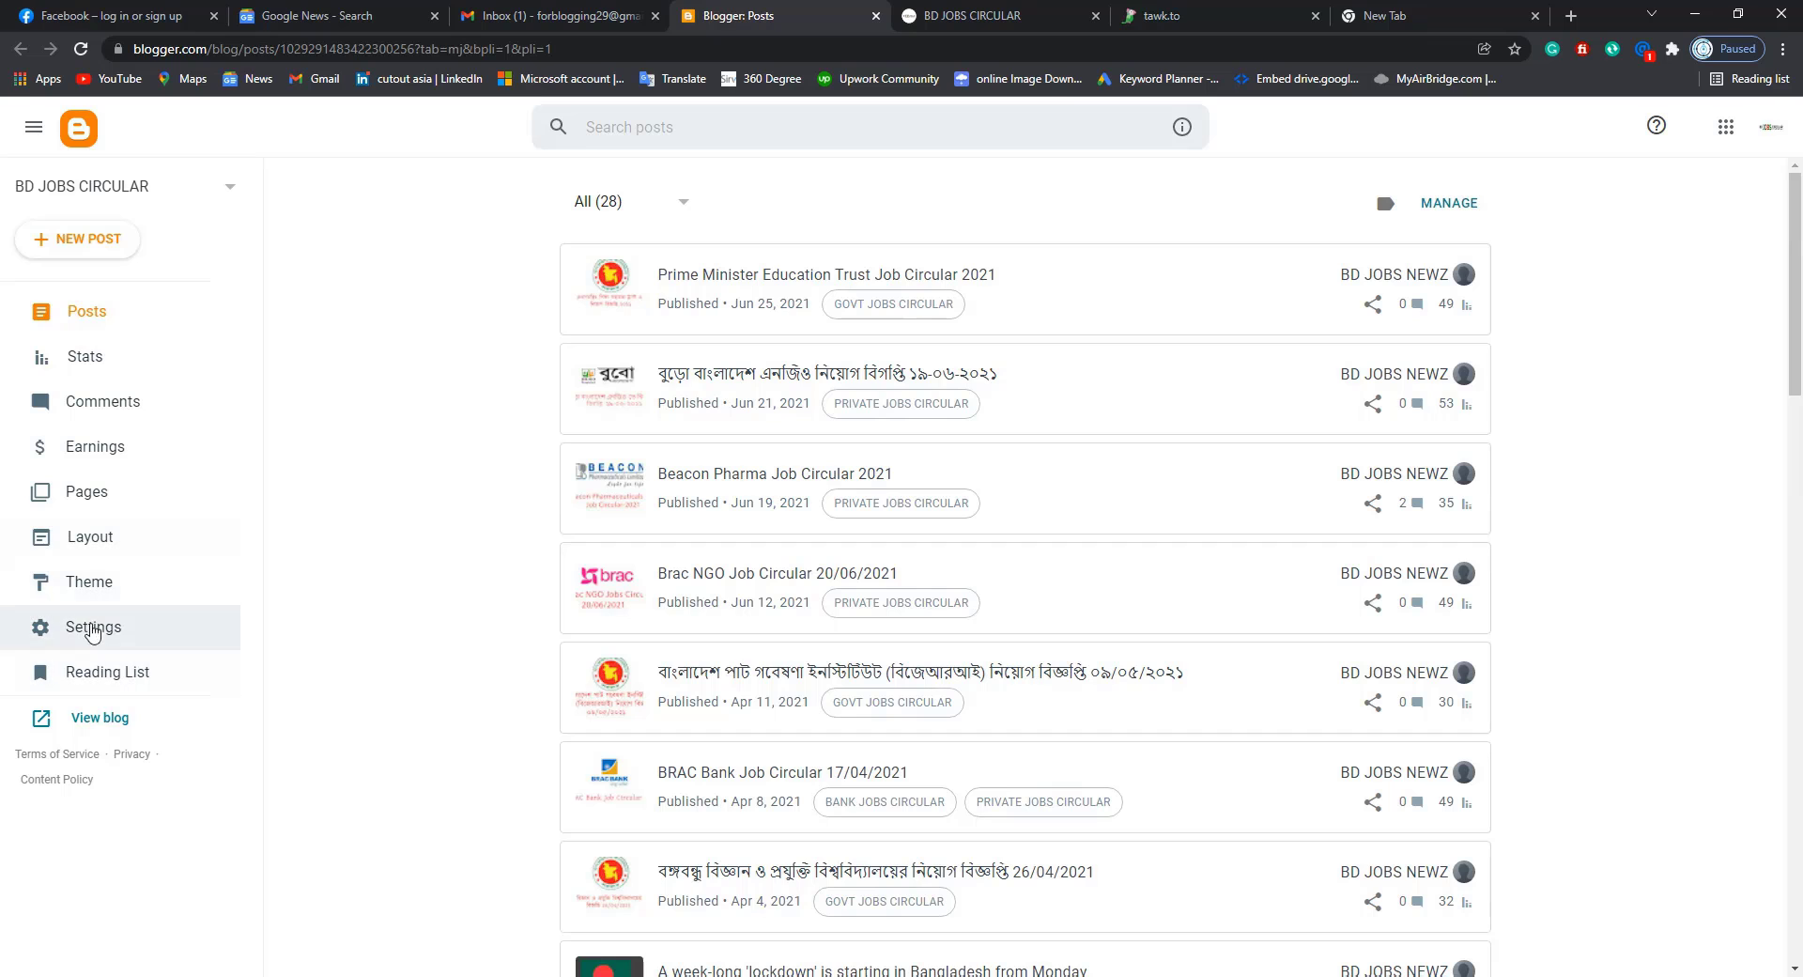
pyautogui.click(79, 580)
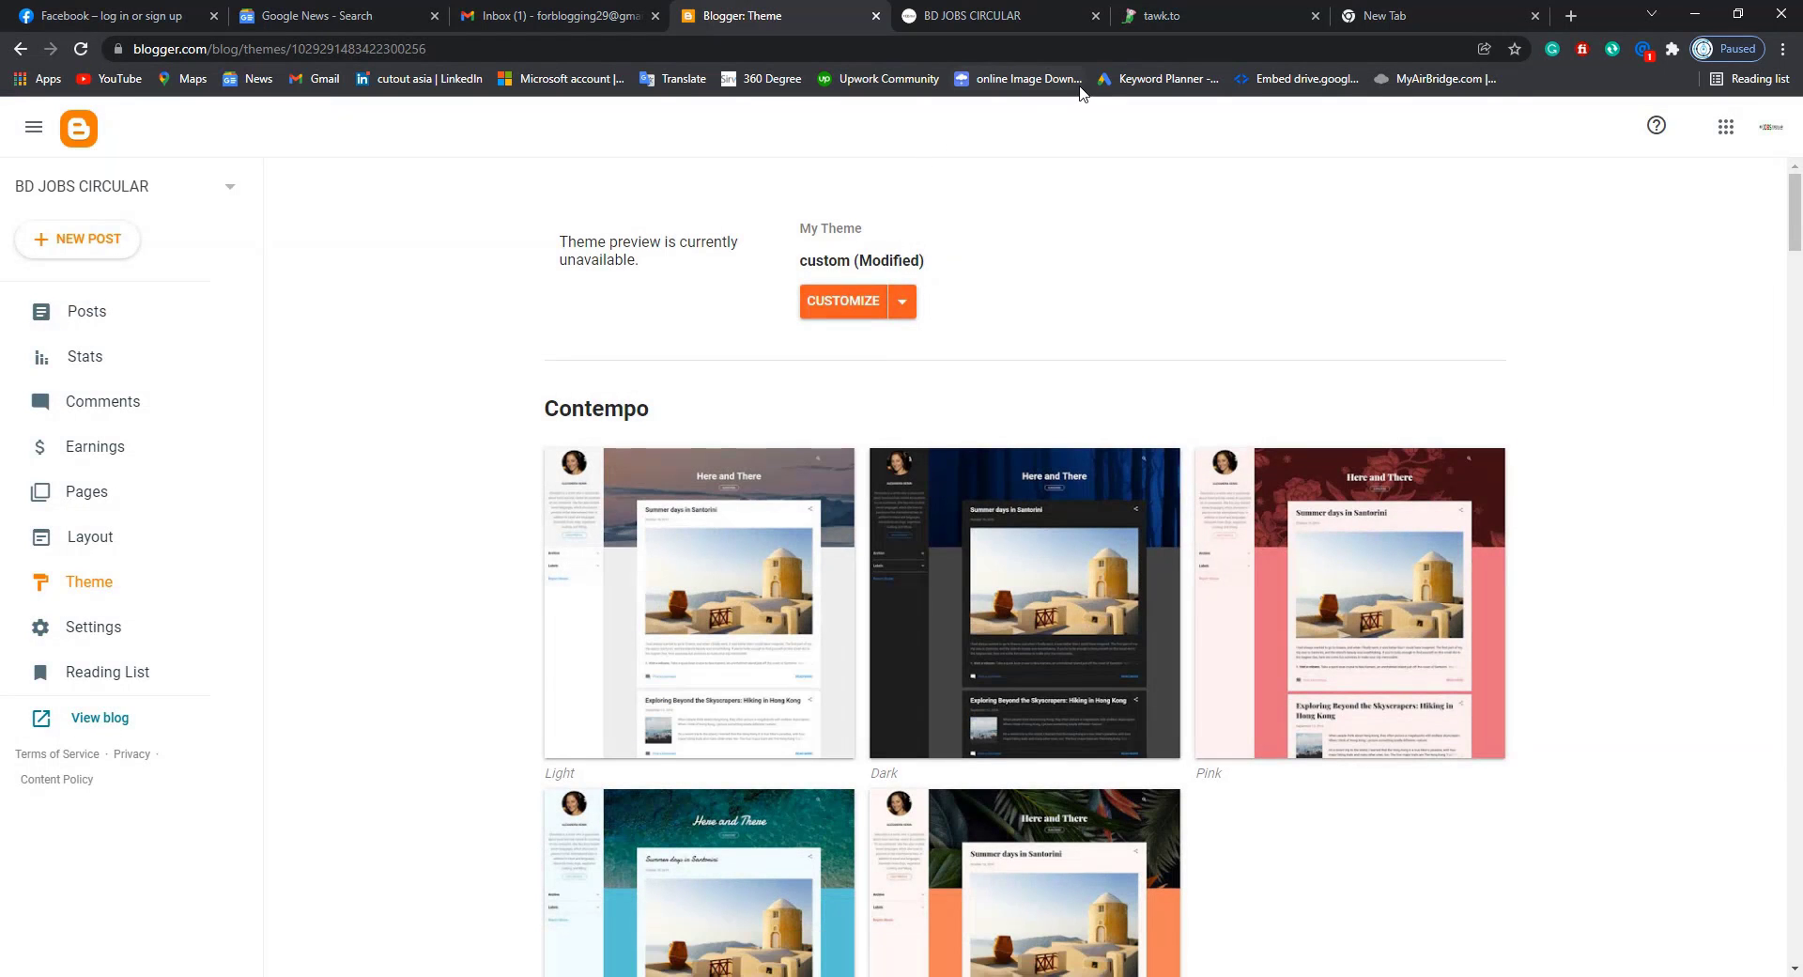
pyautogui.click(1213, 15)
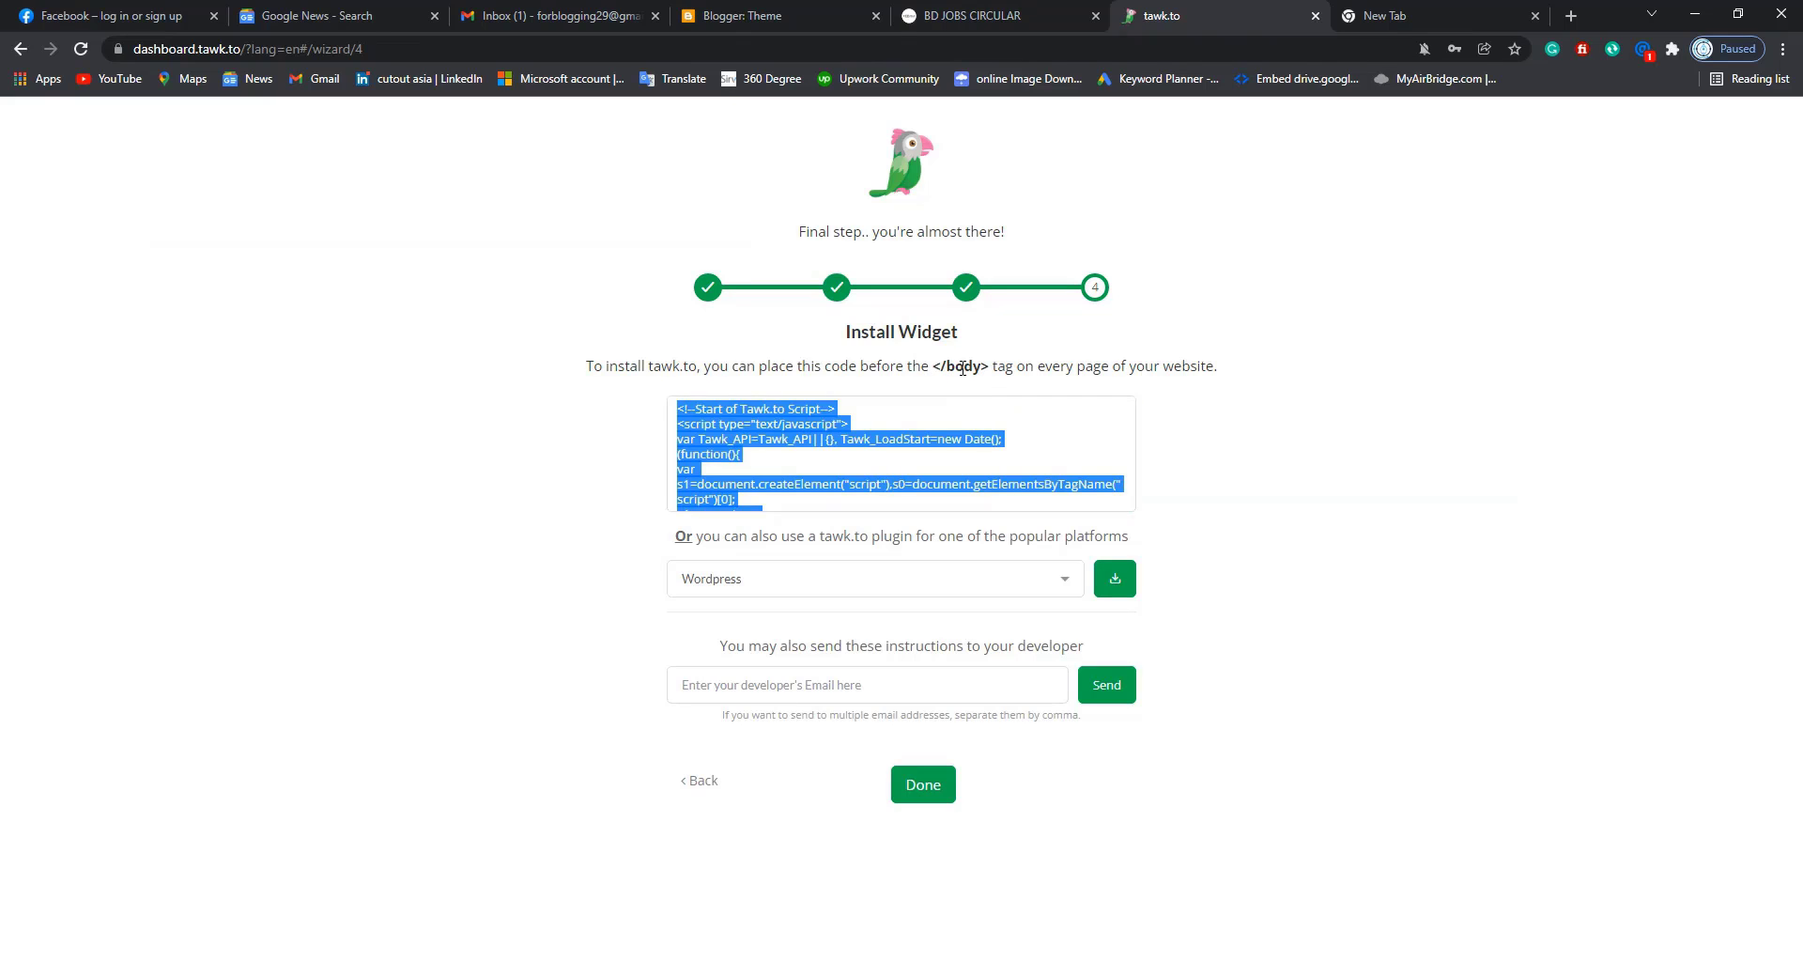
pyautogui.click(793, 15)
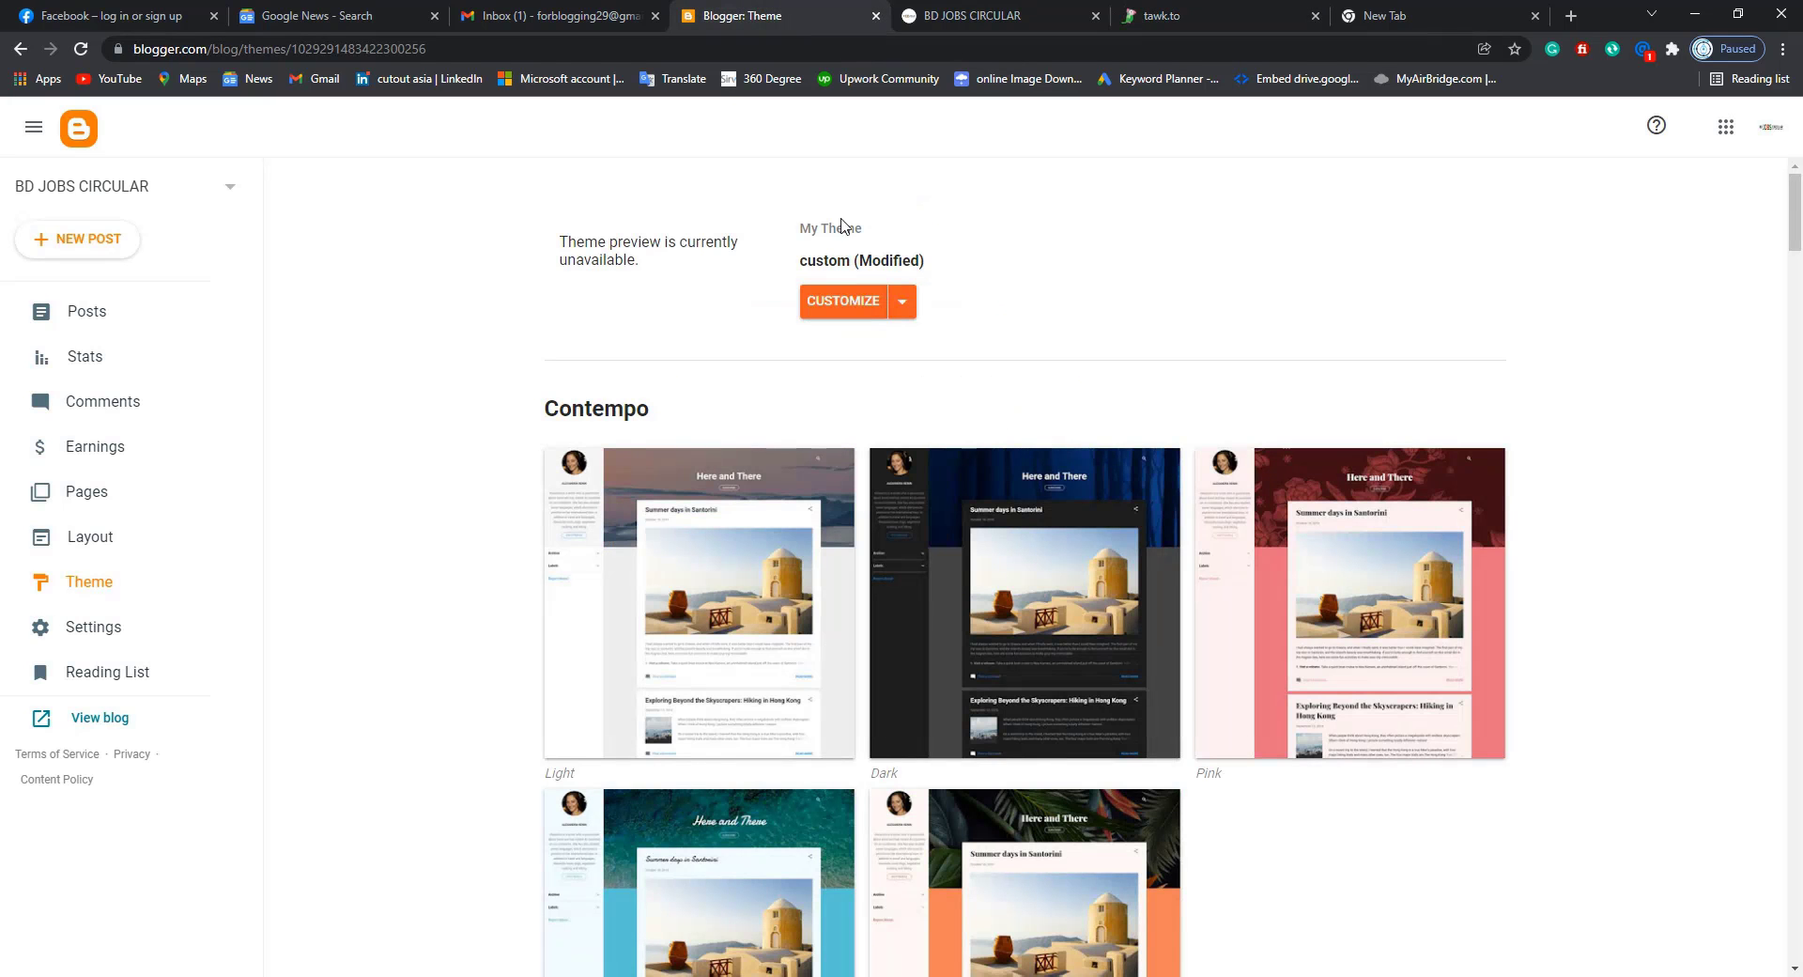
pyautogui.click(897, 301)
pyautogui.click(724, 451)
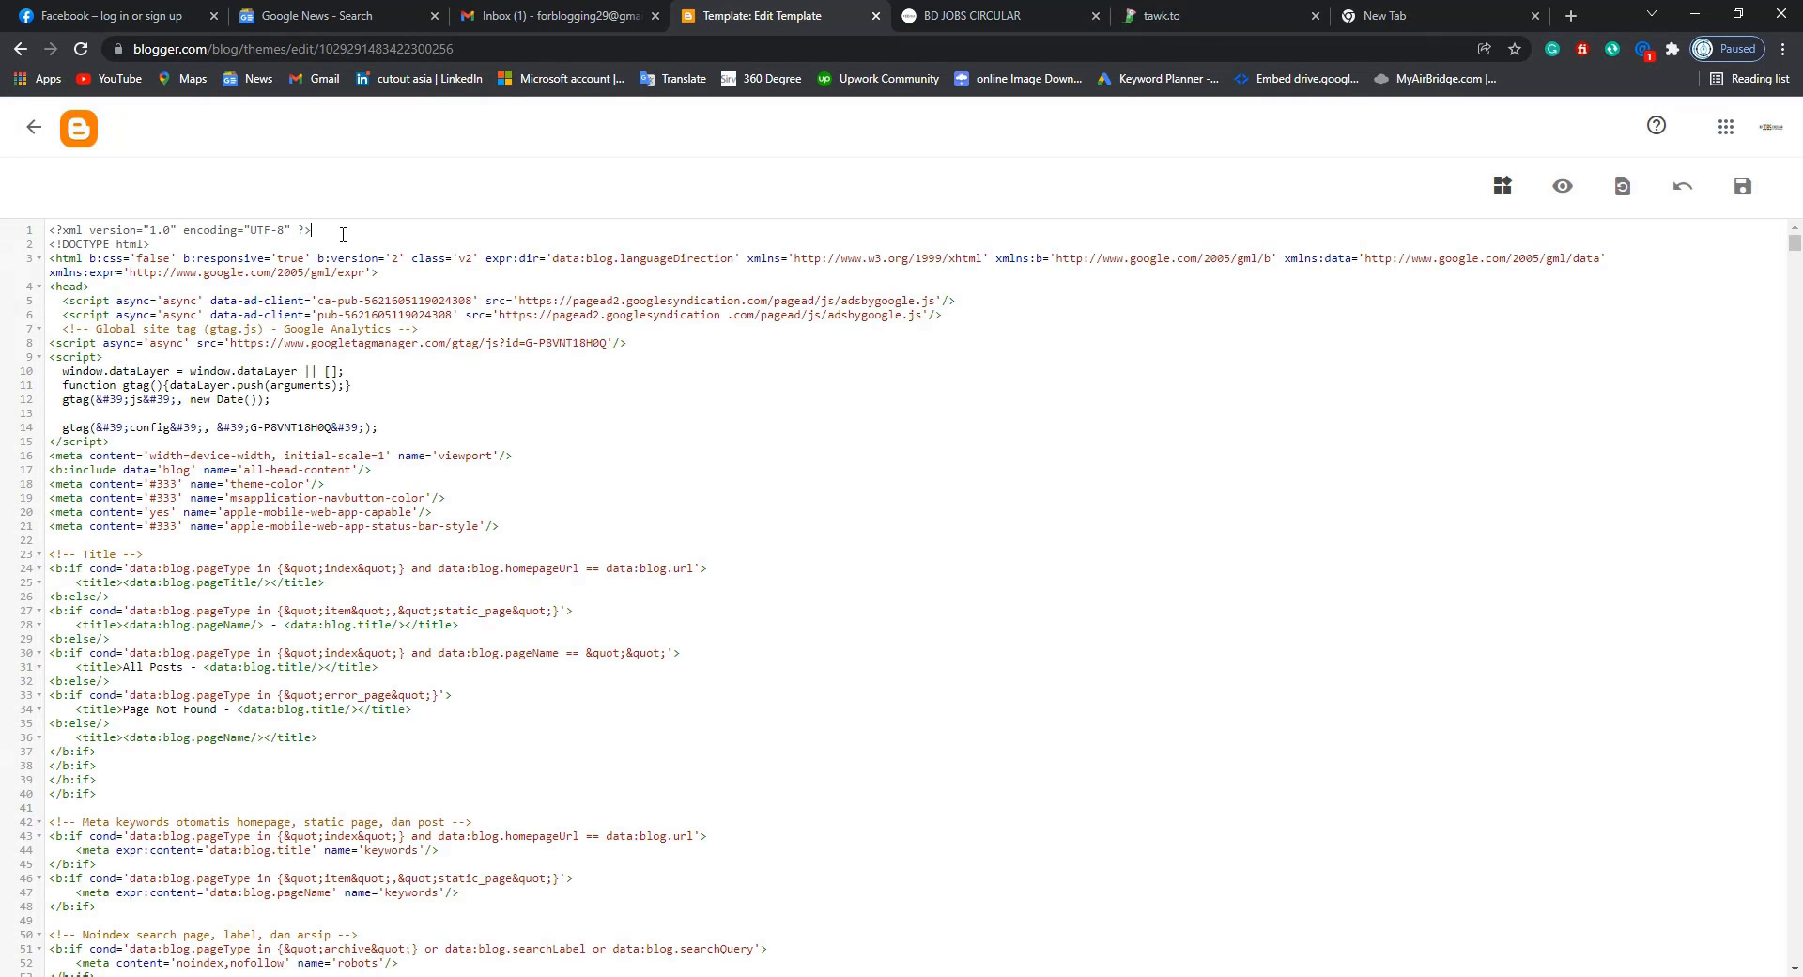
# - Search the theme's HTML for </body> and examine the code around the match
pyautogui.hotkey('ctrl', 'f')
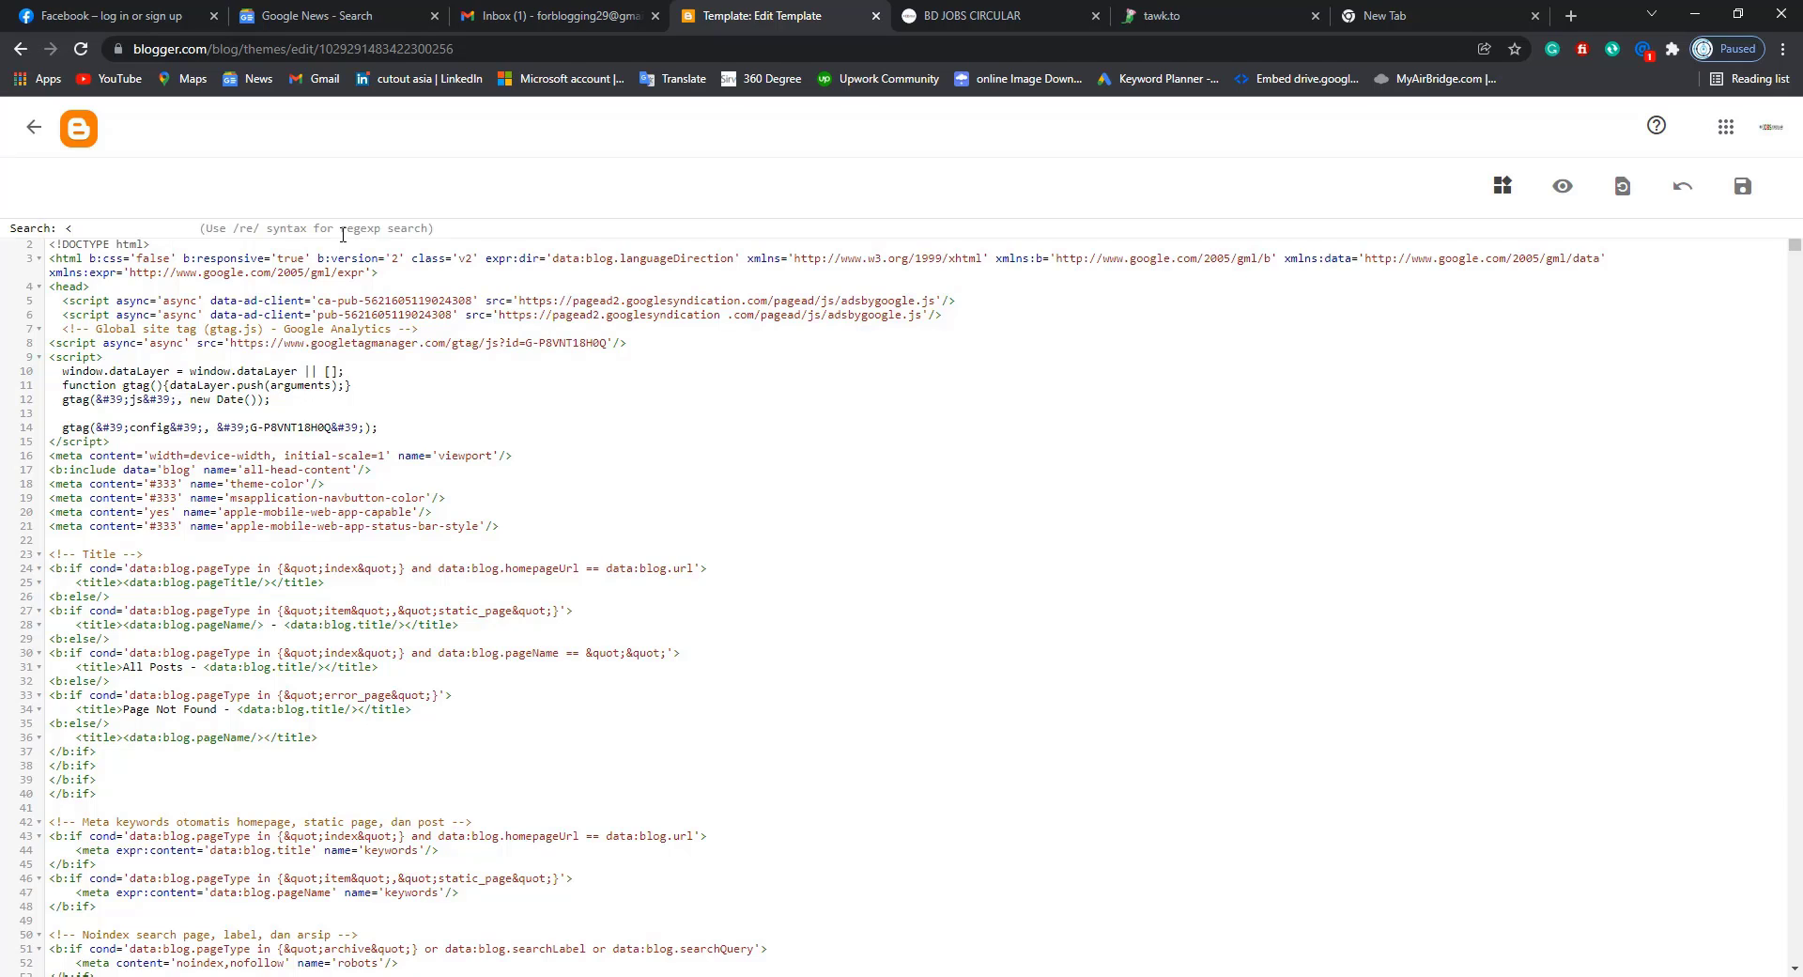
pyautogui.write('</body>')
pyautogui.press('Return')
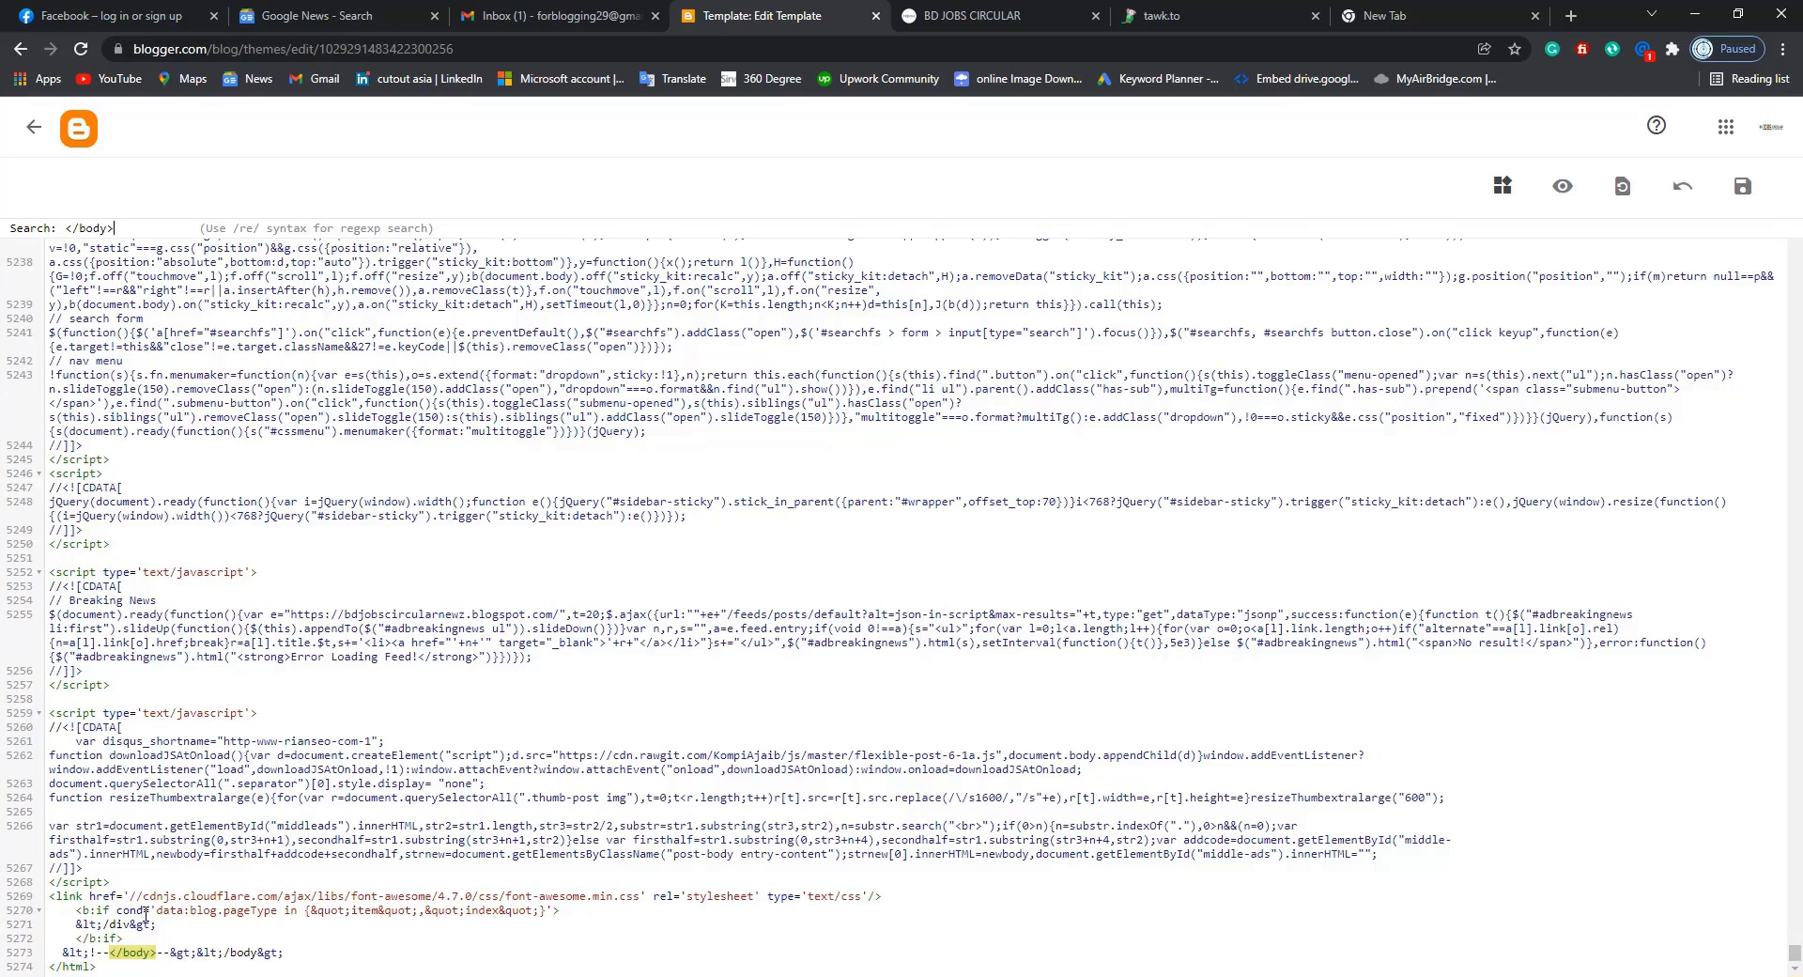
pyautogui.scroll(3, 146, 915)
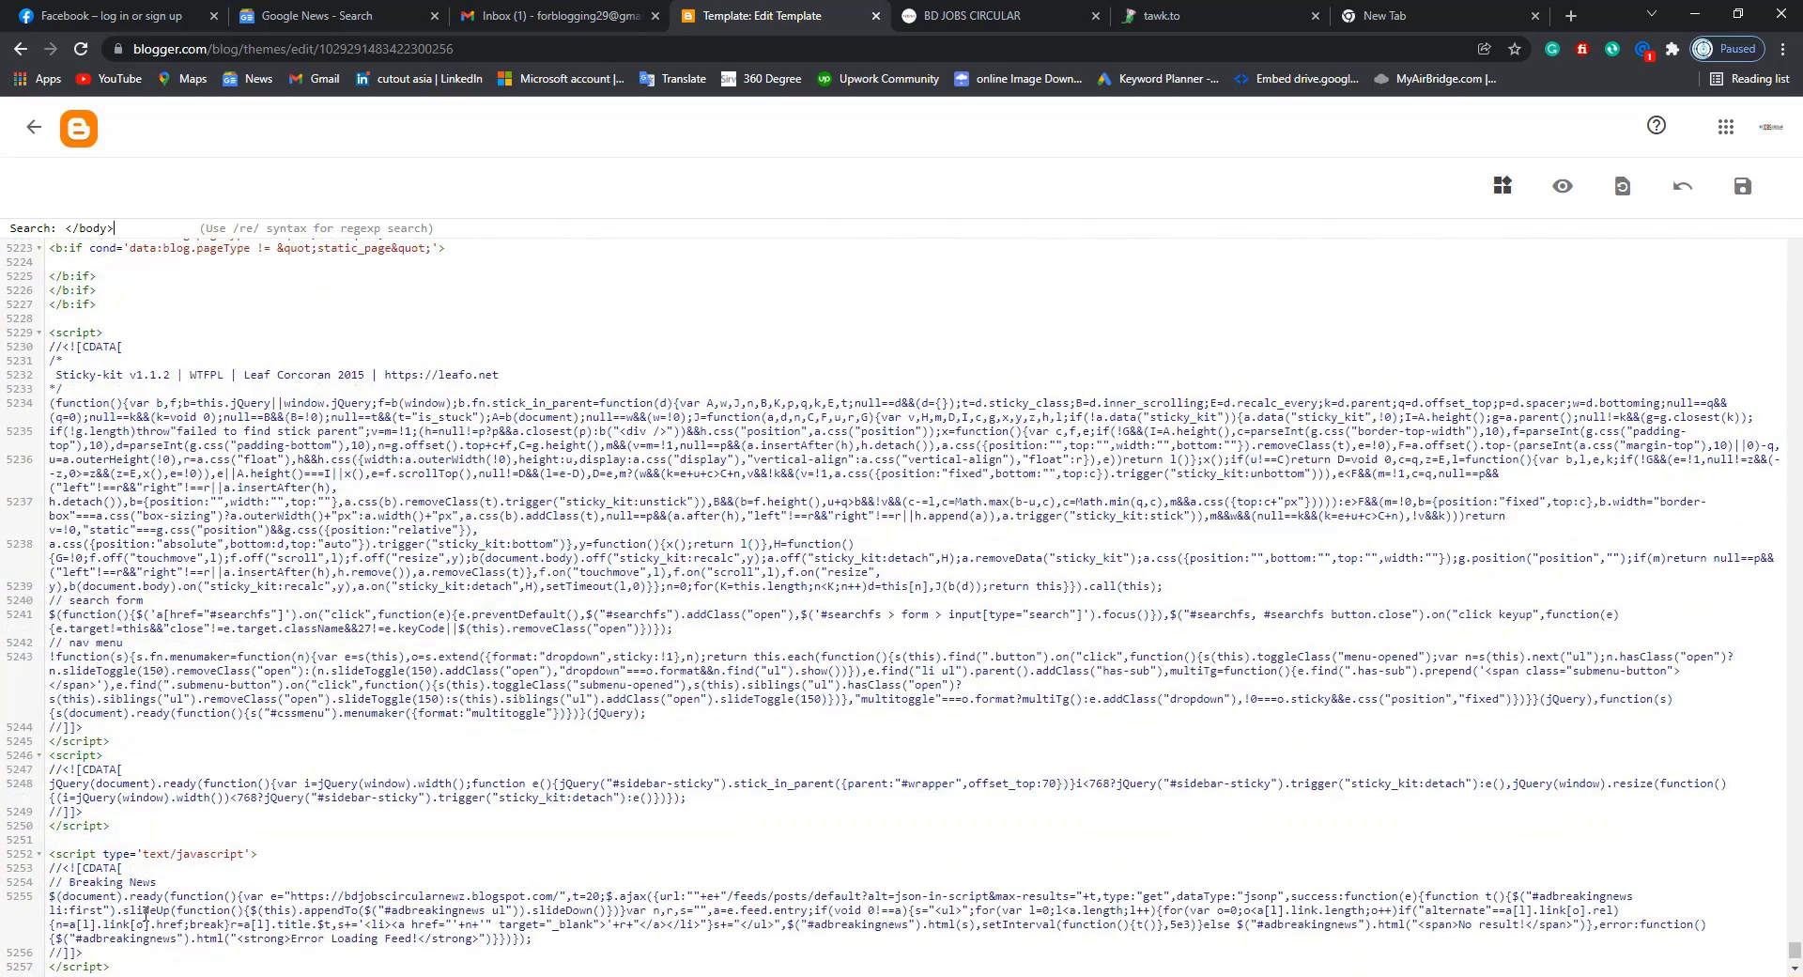
pyautogui.scroll(2, 146, 920)
pyautogui.scroll(-5, 146, 913)
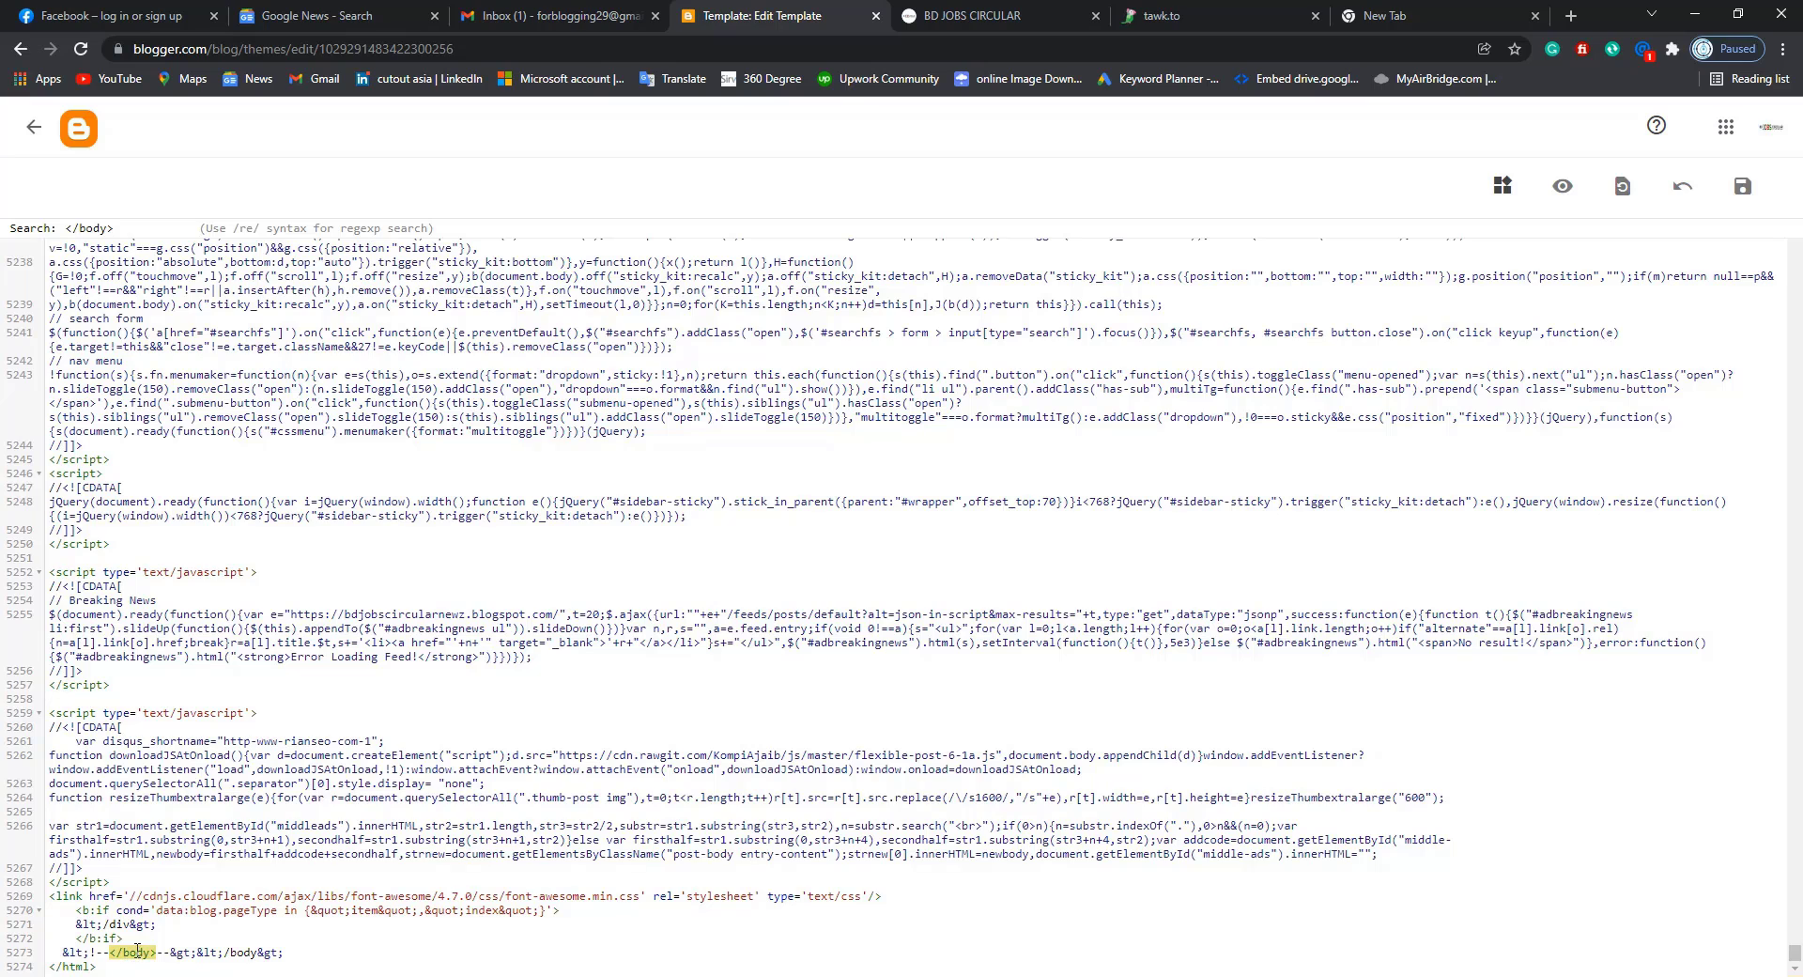
# - Paste the tawk.to script on new lines just above the closing </body> line and save the theme
pyautogui.click(131, 937)
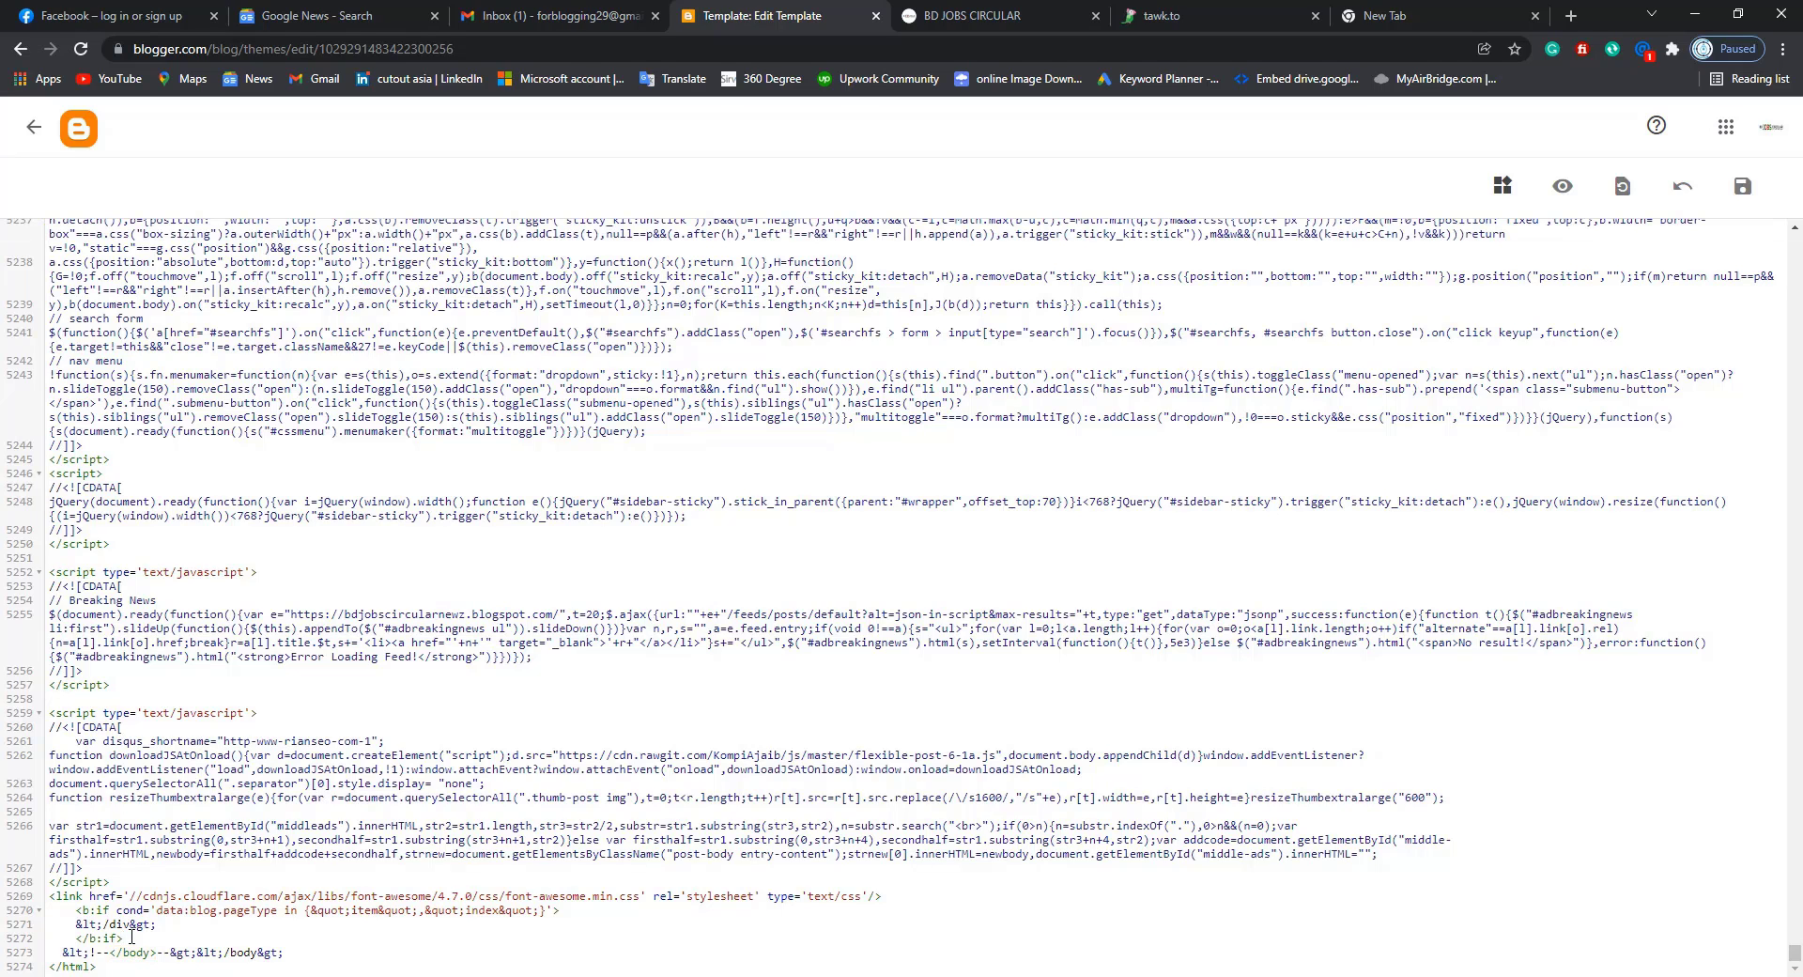
pyautogui.press('Return')
pyautogui.press('Return')
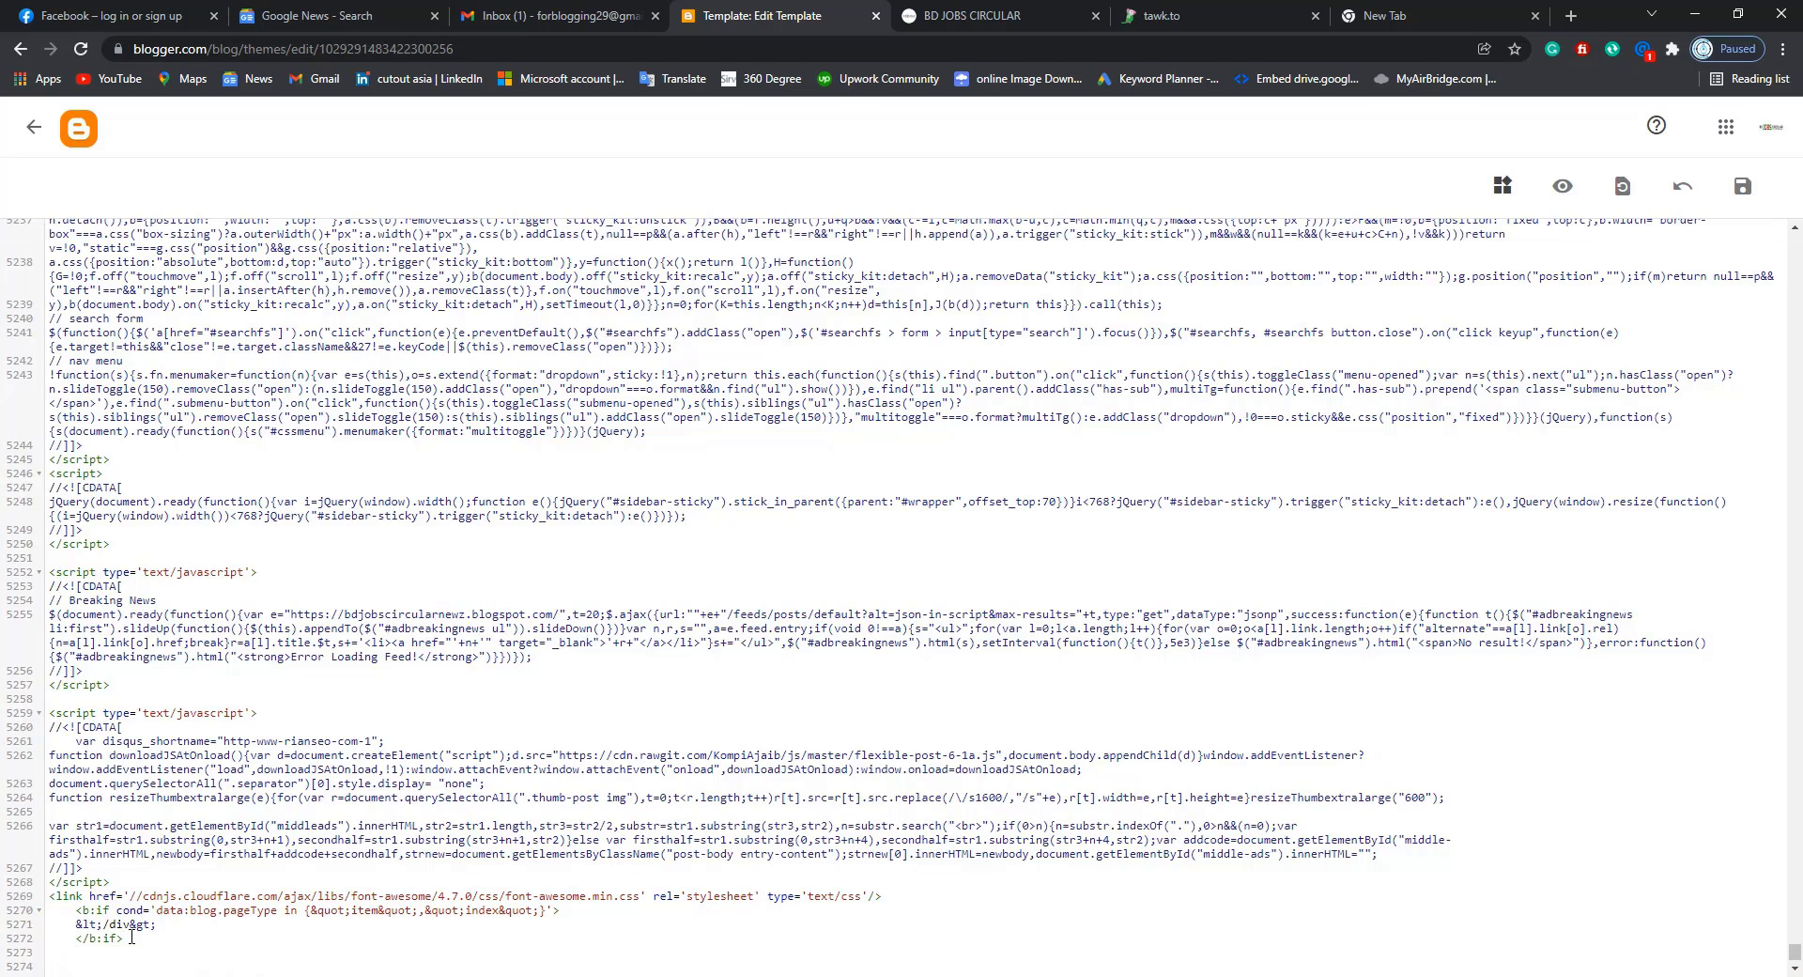
pyautogui.scroll(-1, 300, 913)
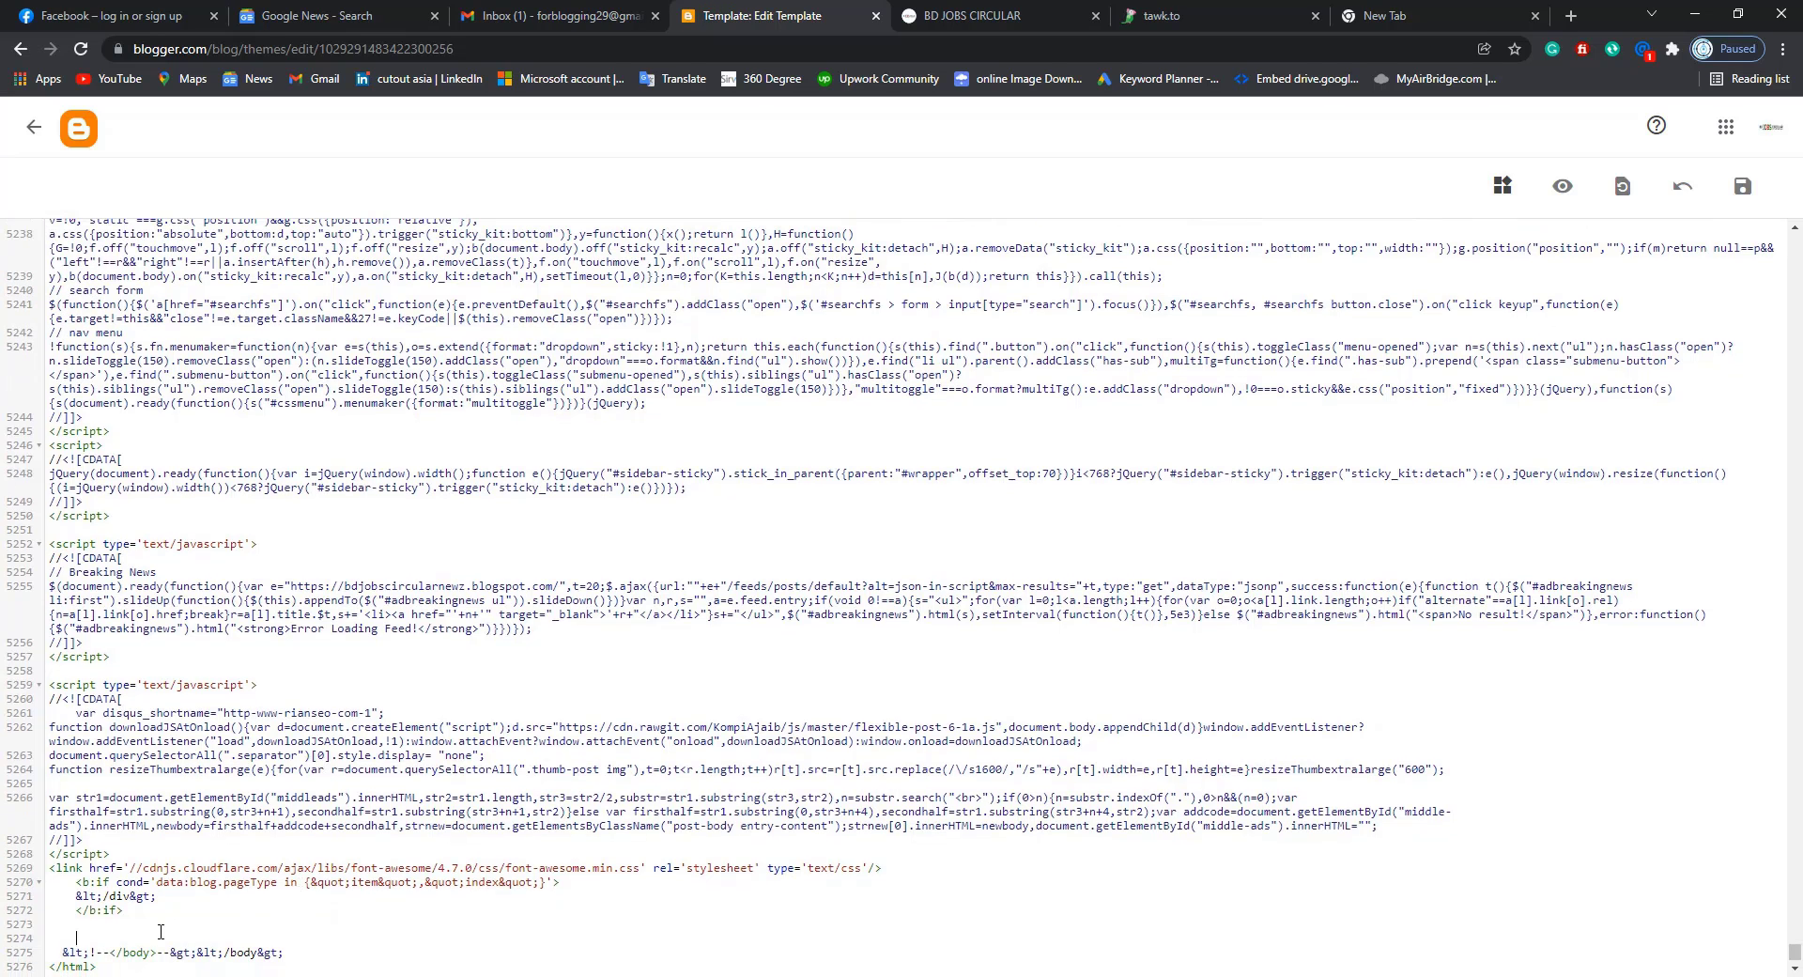
pyautogui.press('Return')
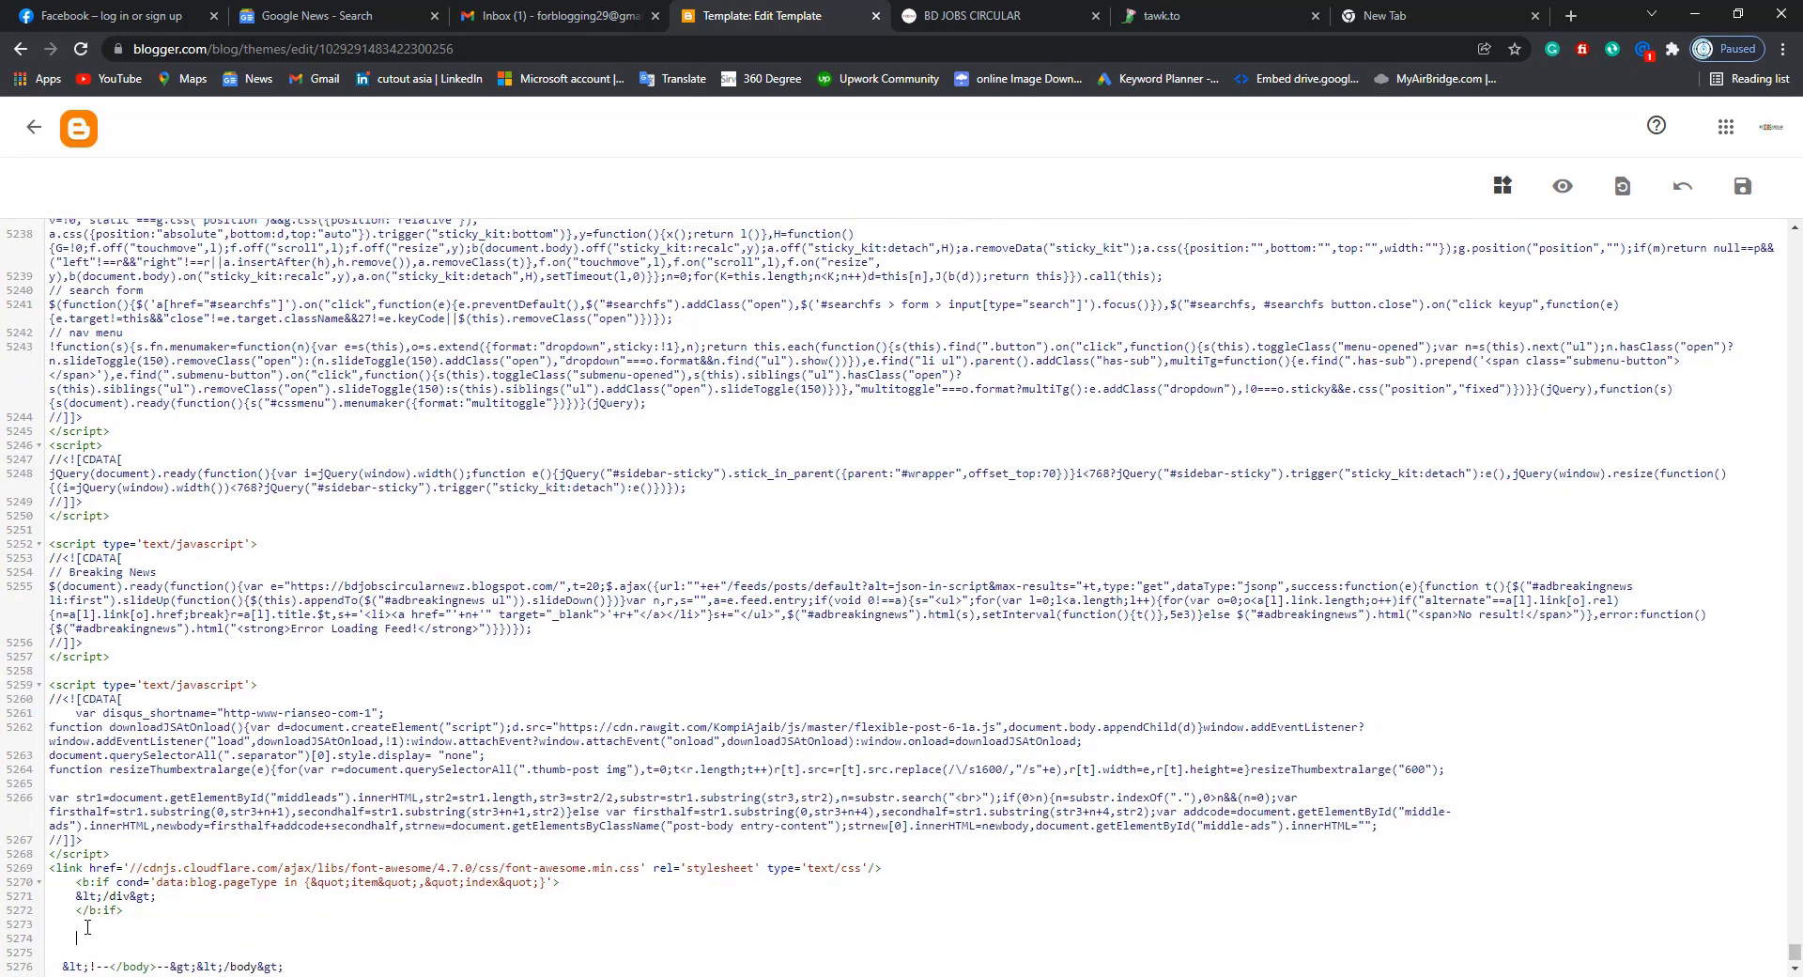
pyautogui.hotkey('ctrl', 'v')
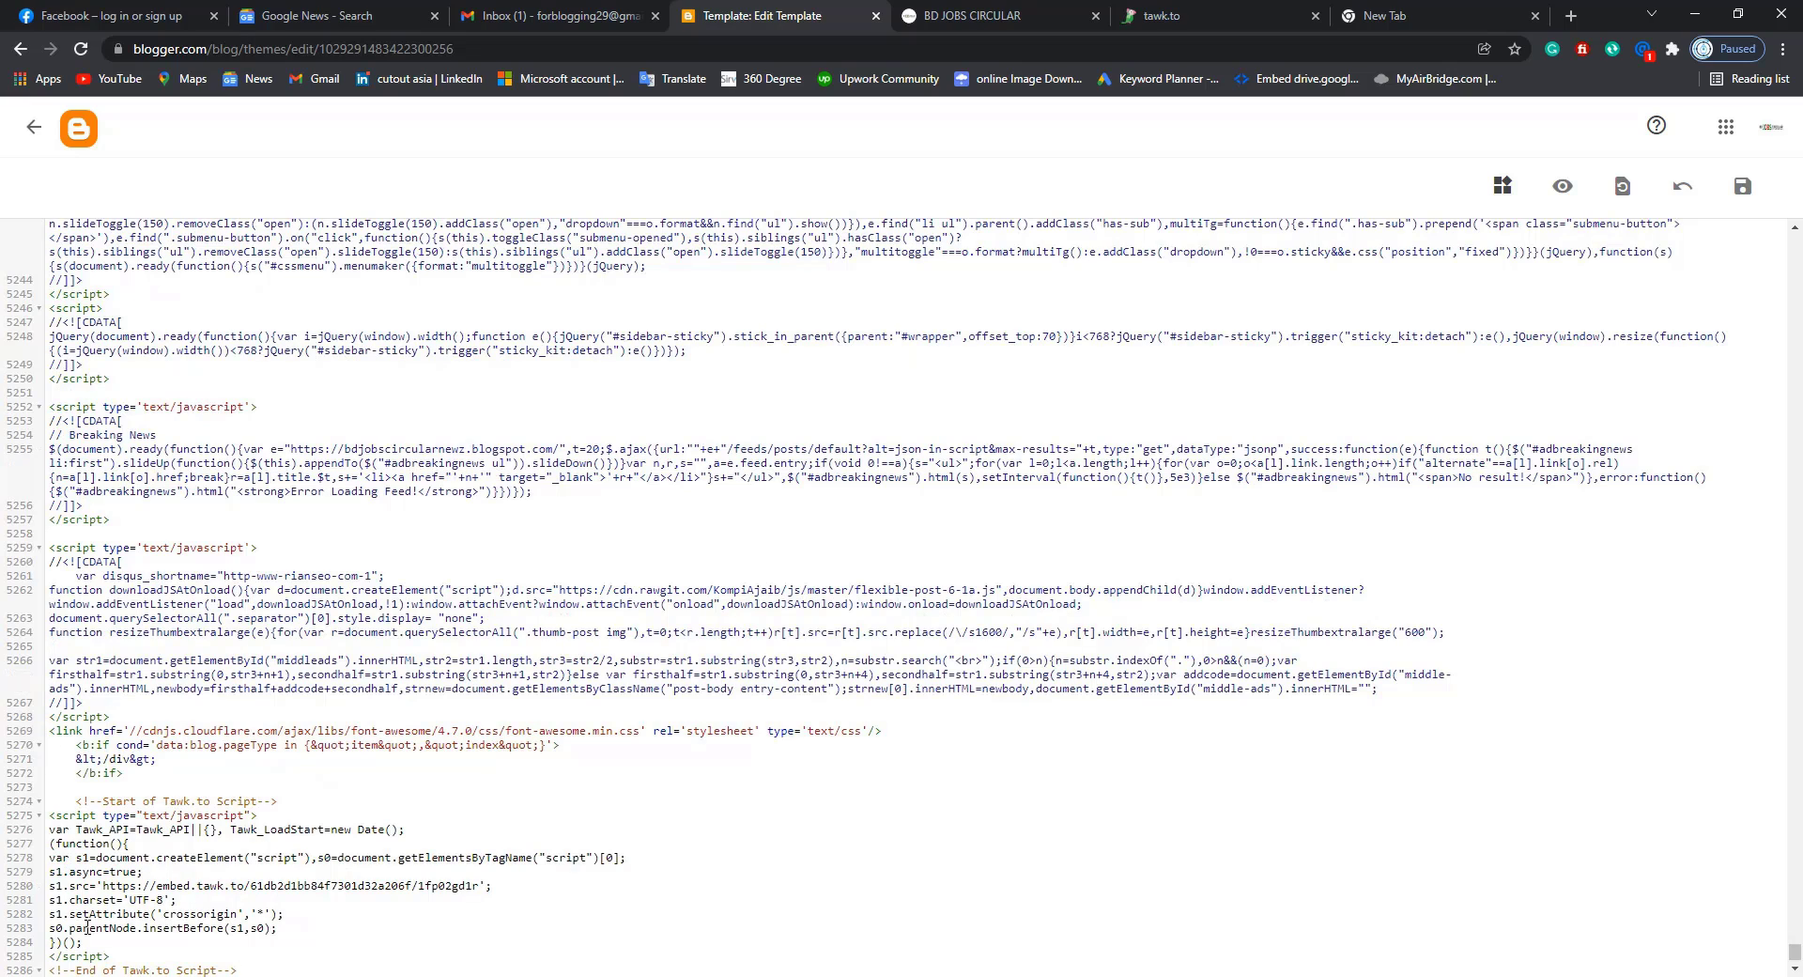
pyautogui.scroll(-1, 285, 900)
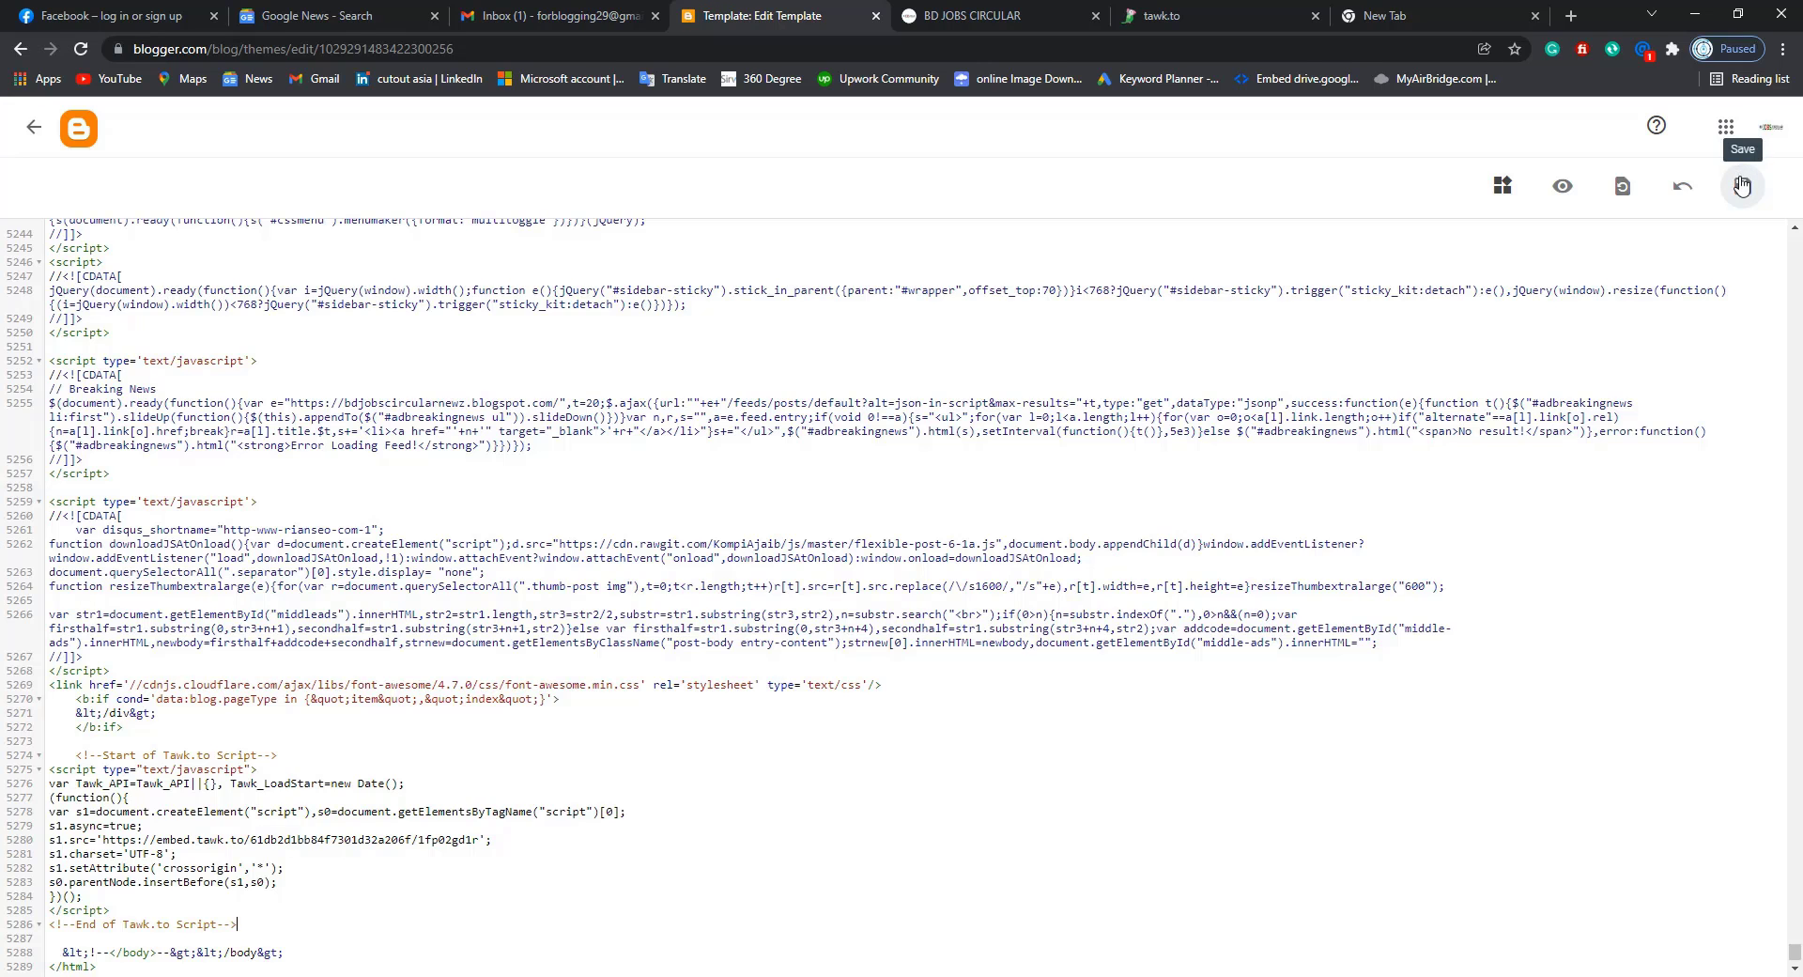
pyautogui.click(1742, 182)
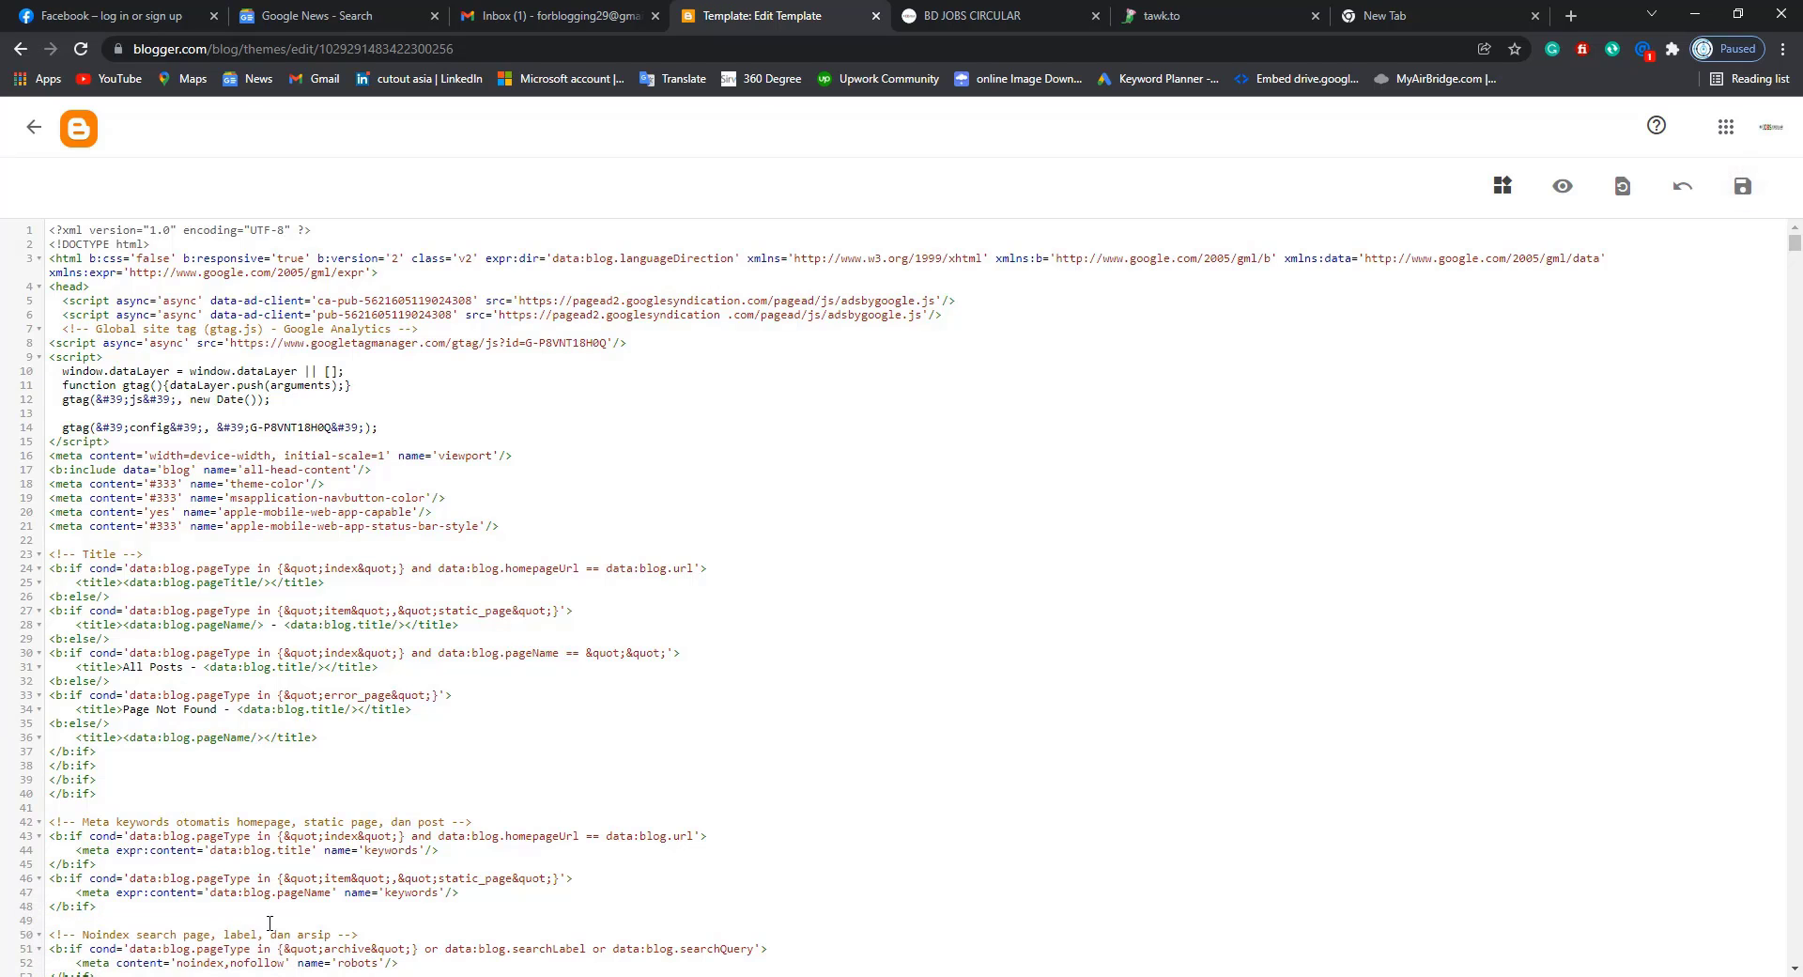
# - Return to tawk.to, finish the setup wizard at its Install Widget stage and decline the dashboard tour
pyautogui.click(1198, 21)
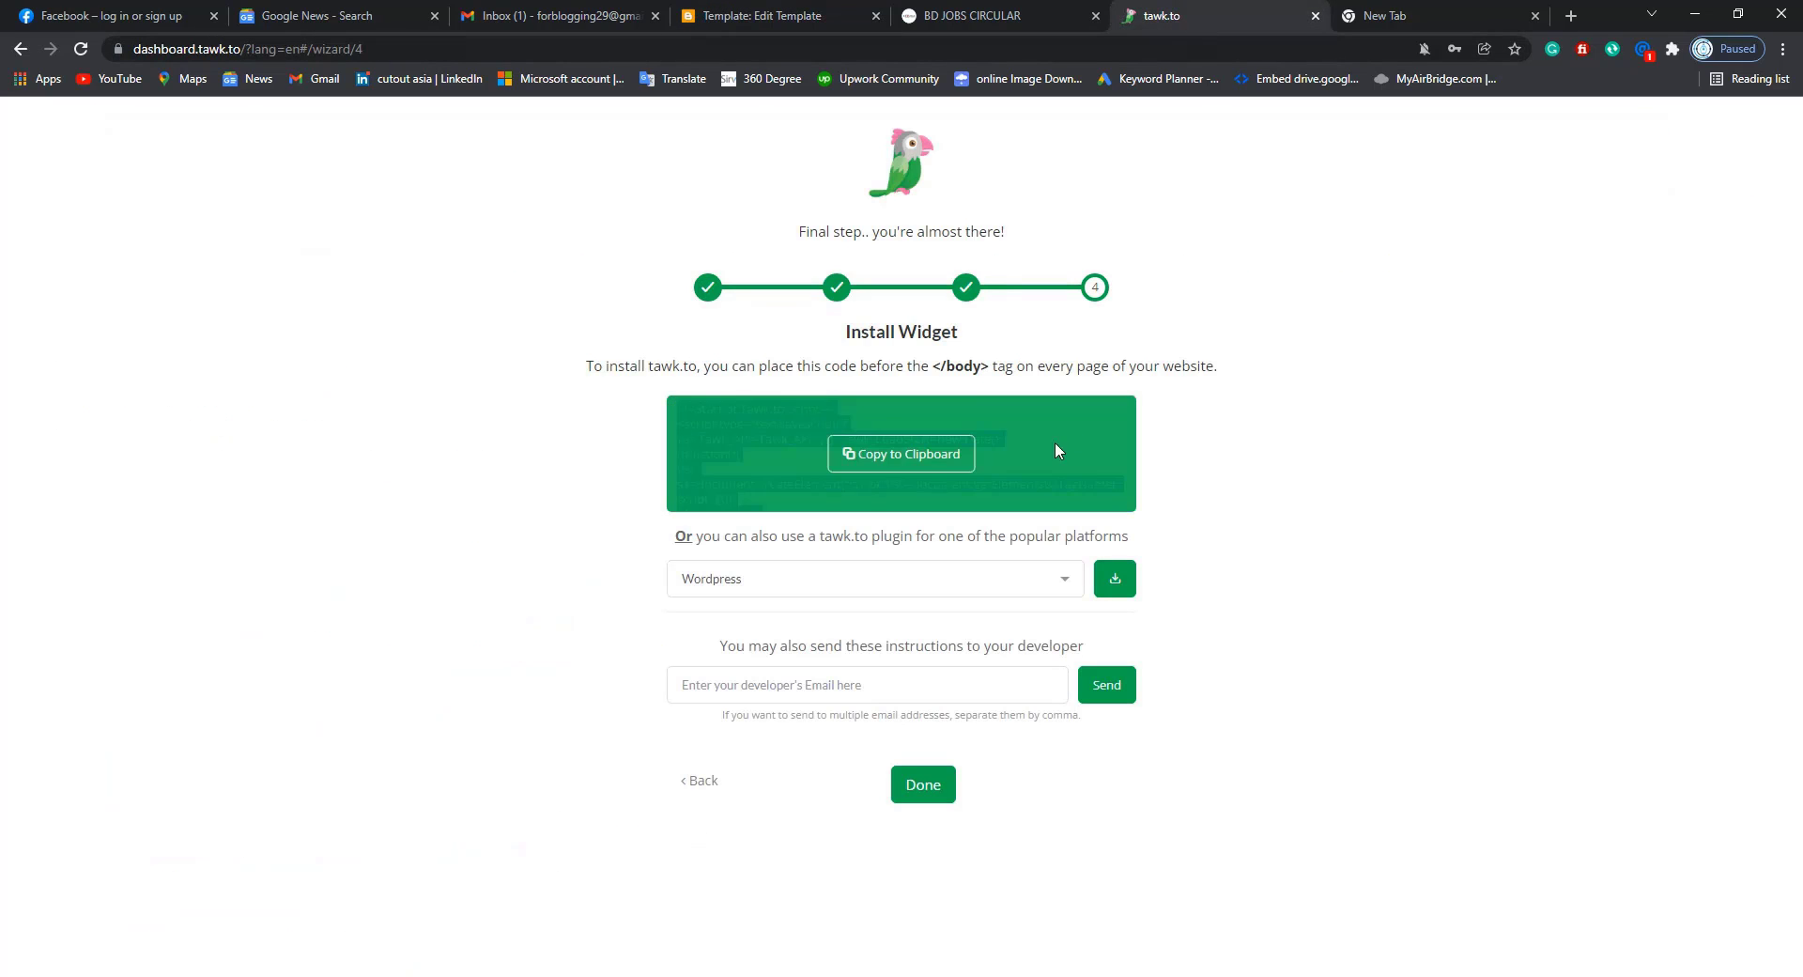
pyautogui.click(921, 790)
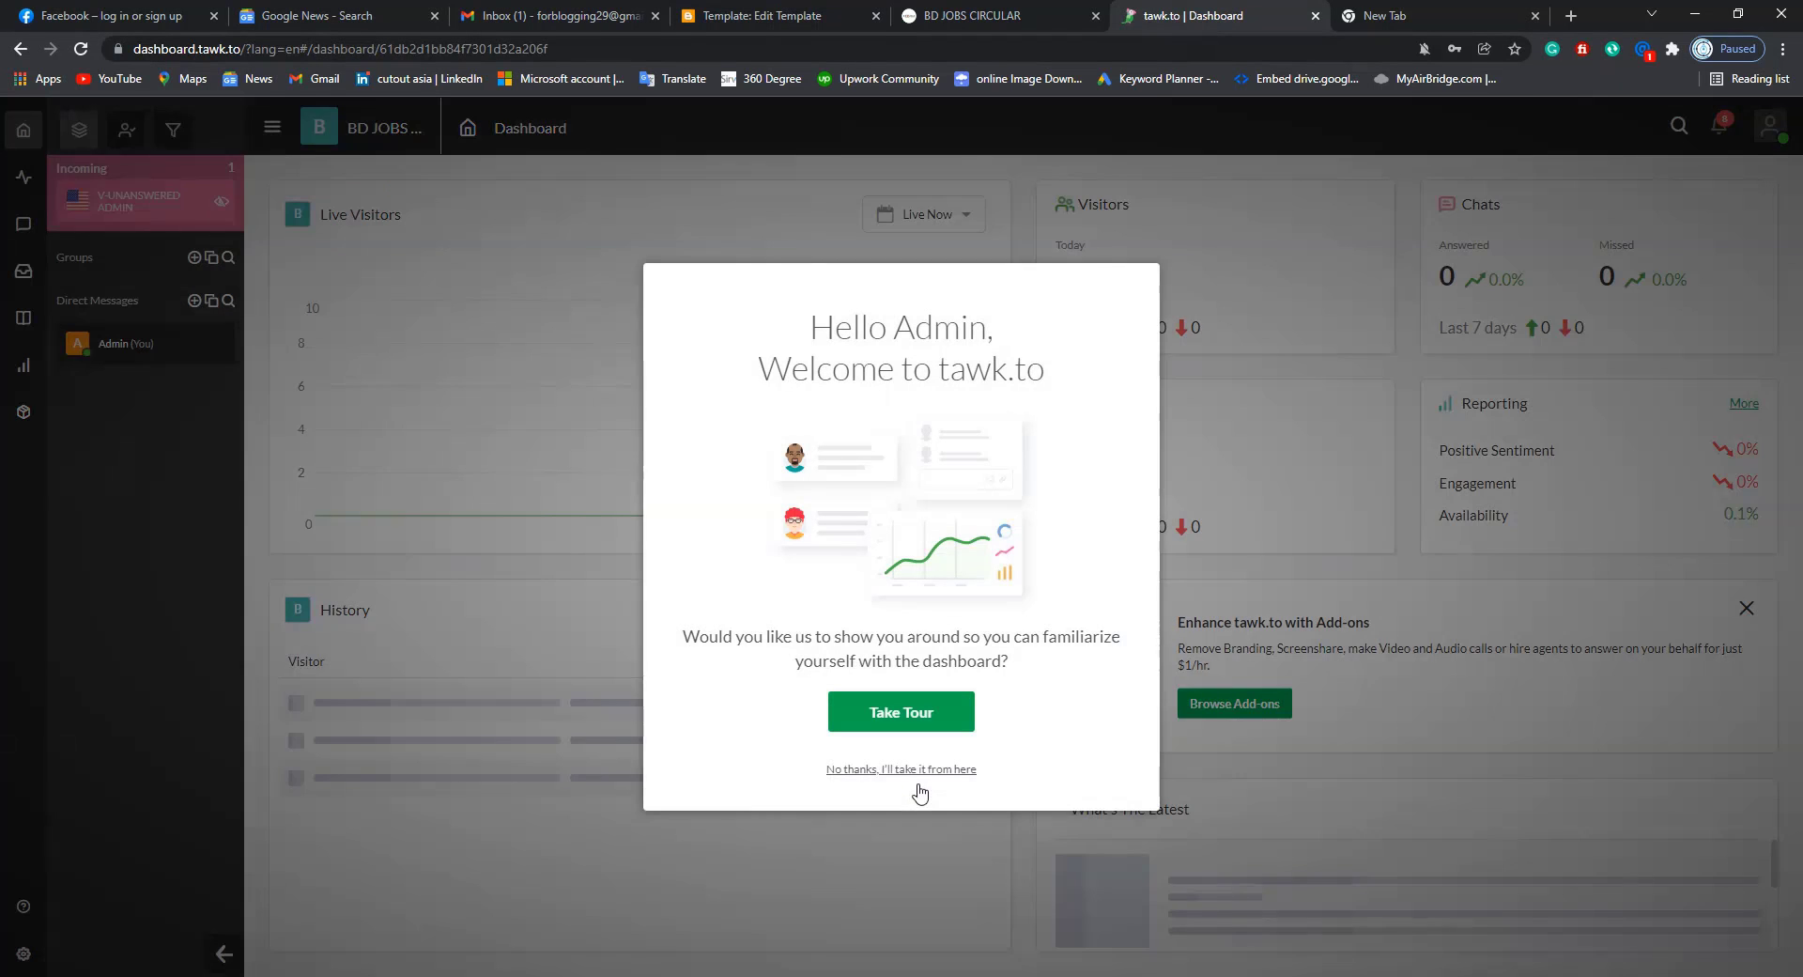
pyautogui.click(903, 770)
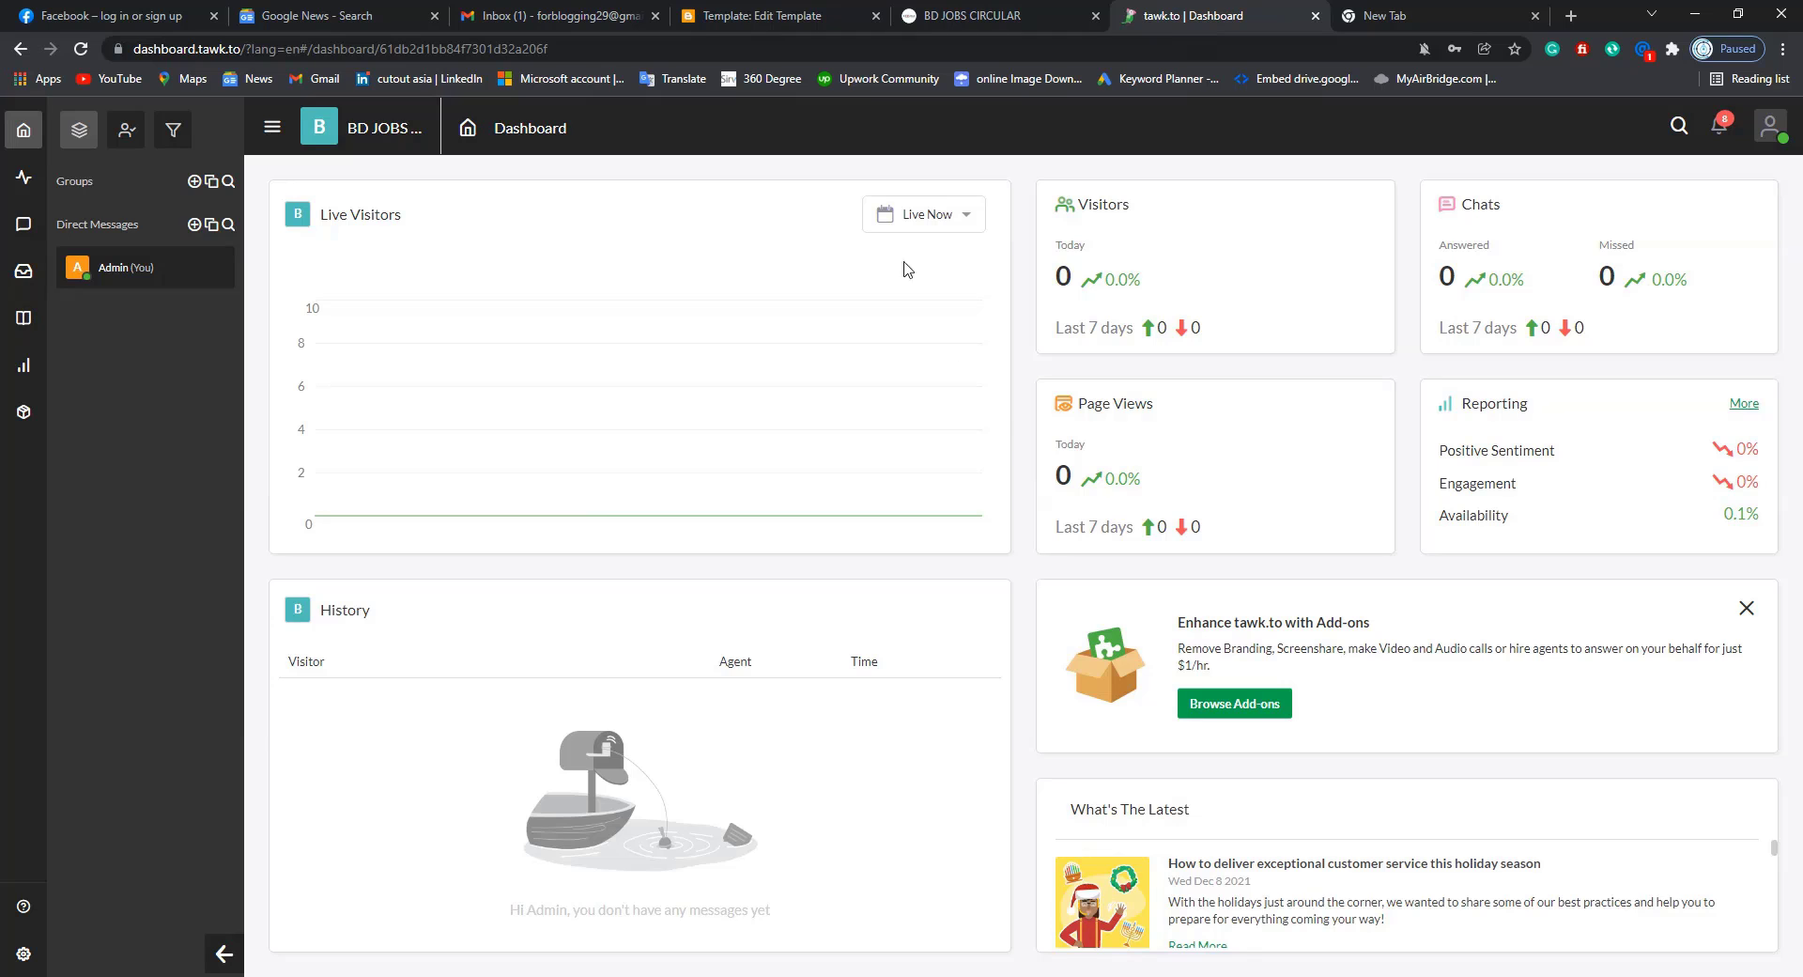
# - Switch to the BD JOBS CIRCULAR site, reload the homepage and examine it for the live chat widget
pyautogui.click(906, 23)
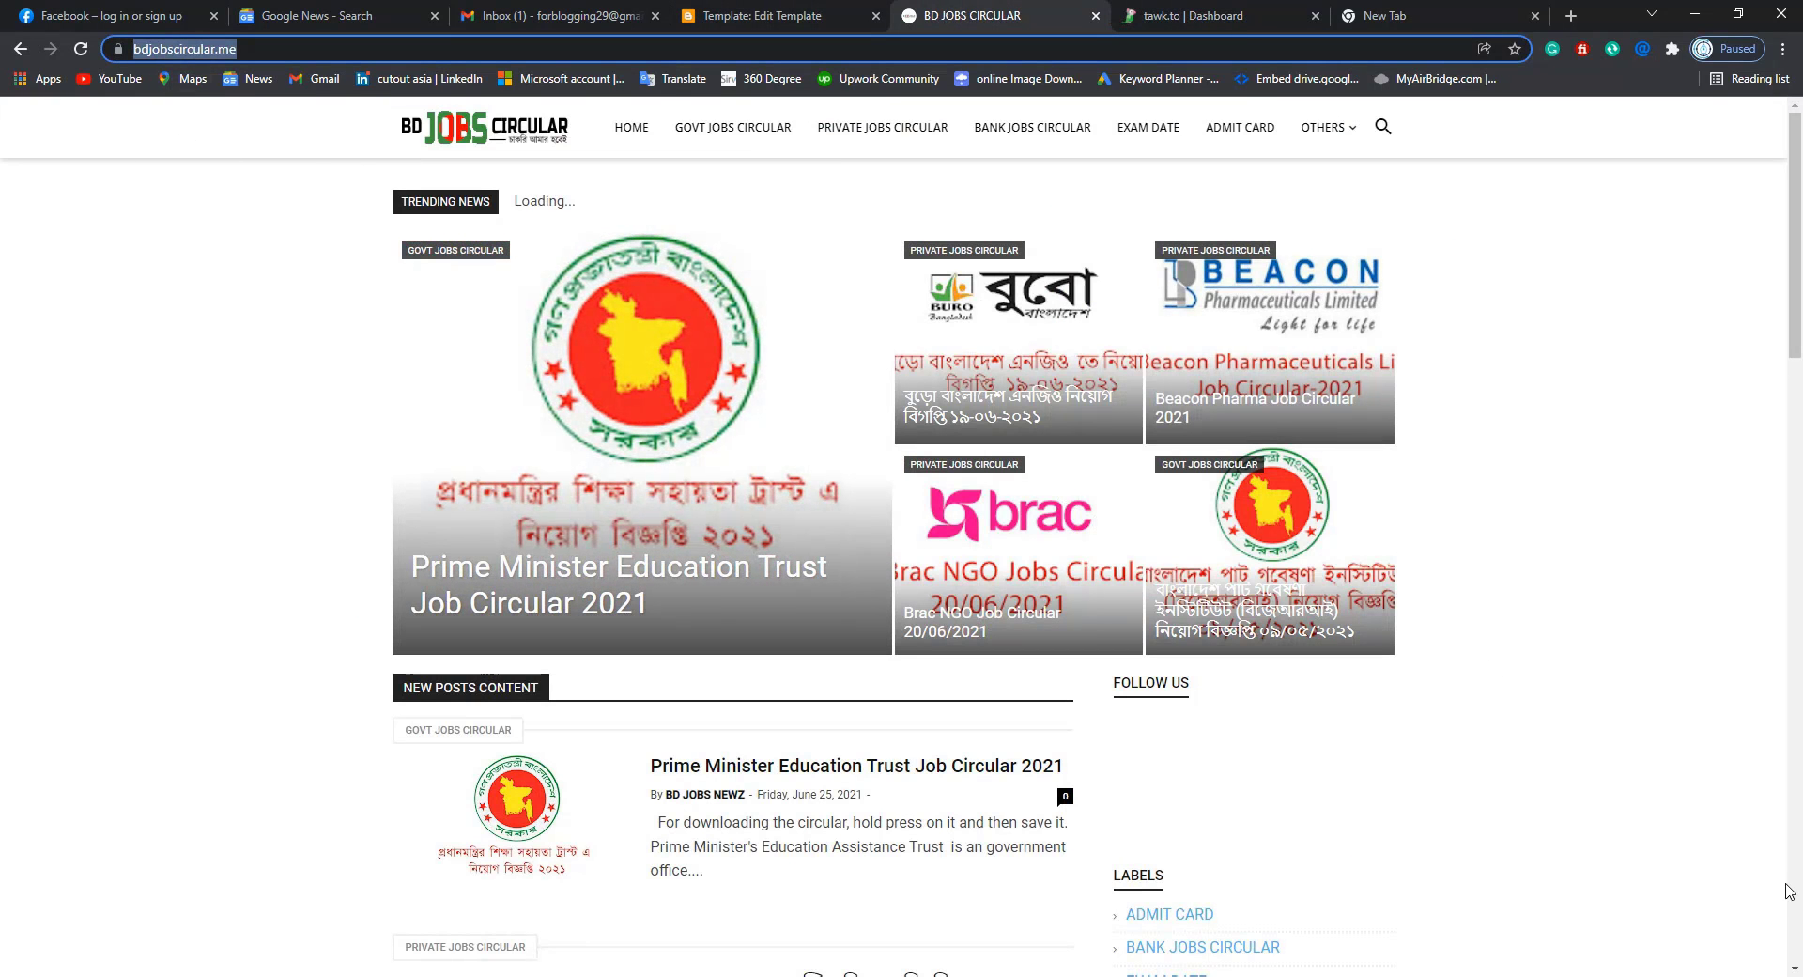
pyautogui.scroll(-1, 1146, 616)
pyautogui.scroll(-15, 1147, 616)
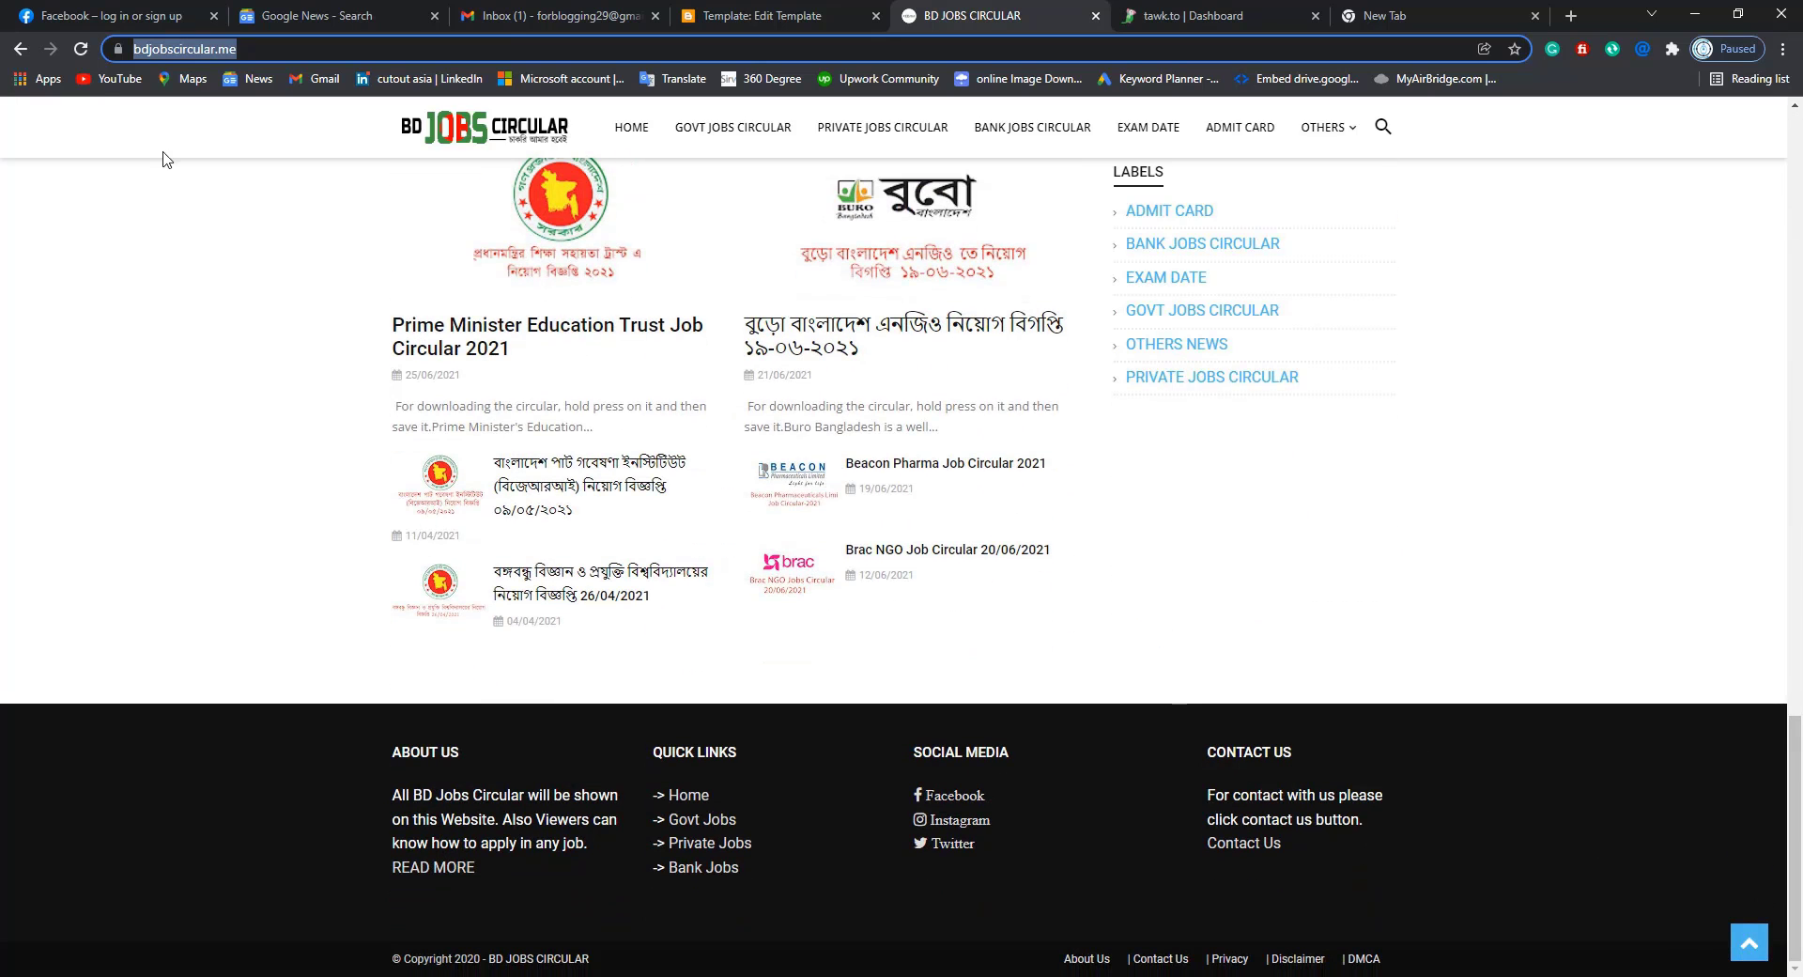
pyautogui.click(80, 50)
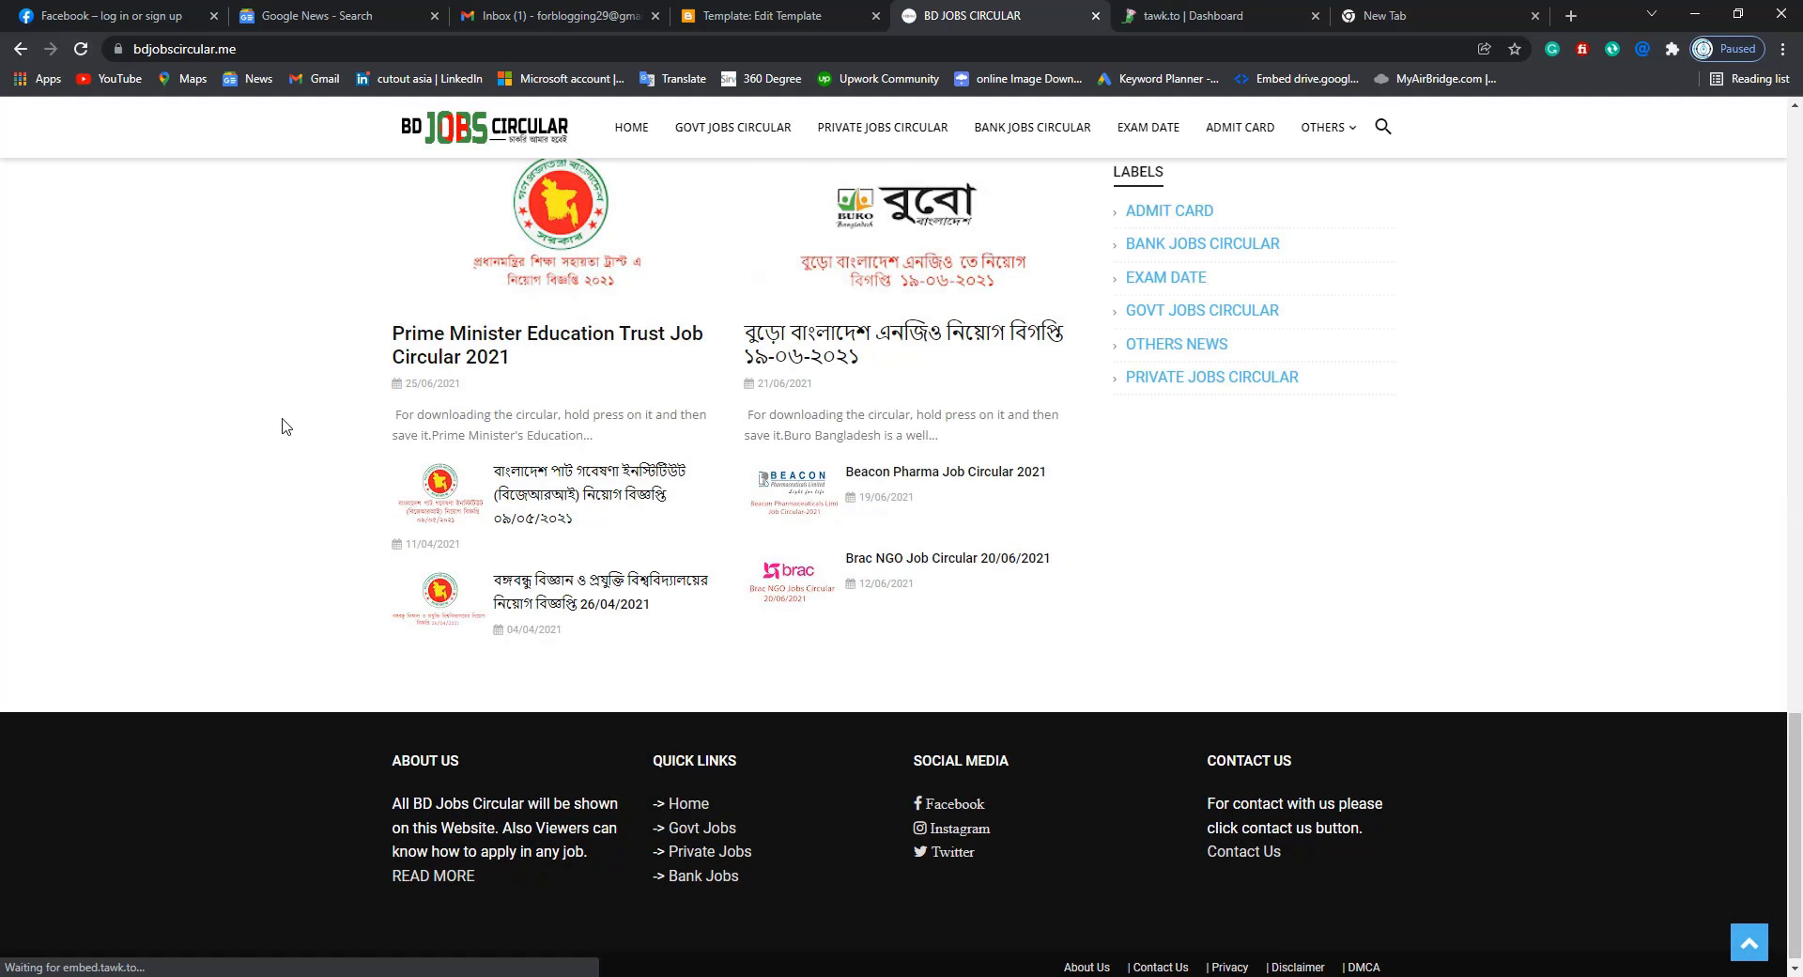
pyautogui.scroll(6, 813, 495)
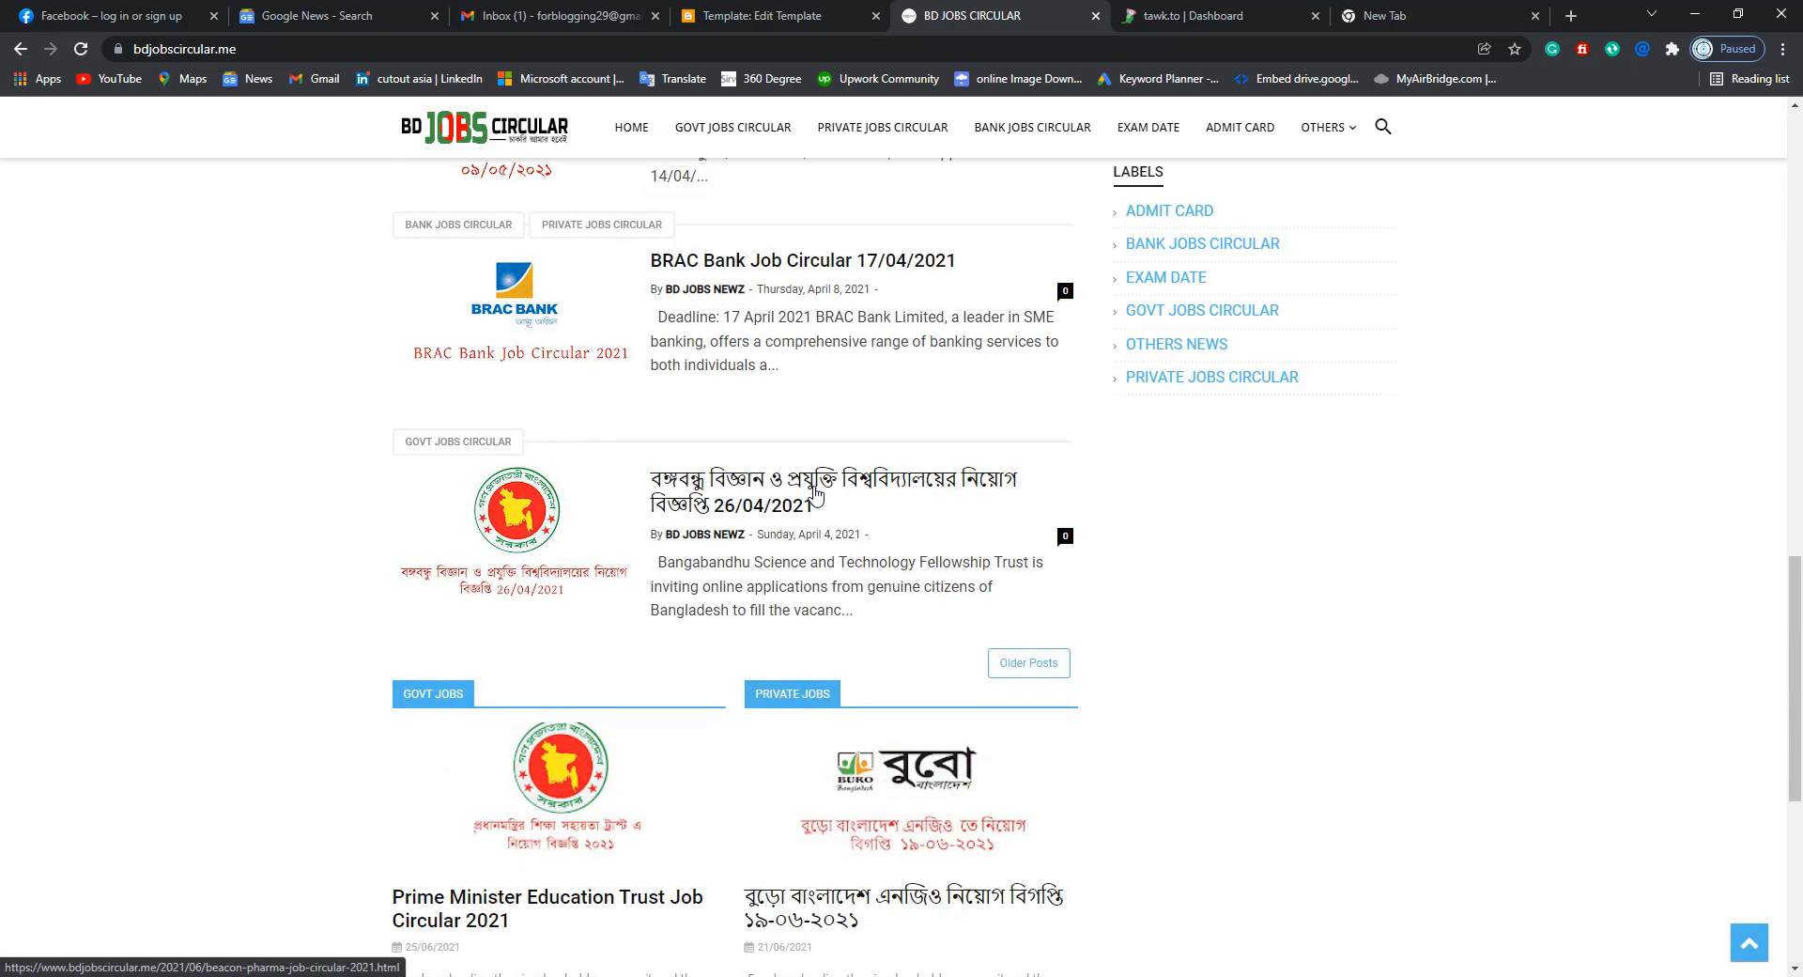
pyautogui.scroll(5, 813, 495)
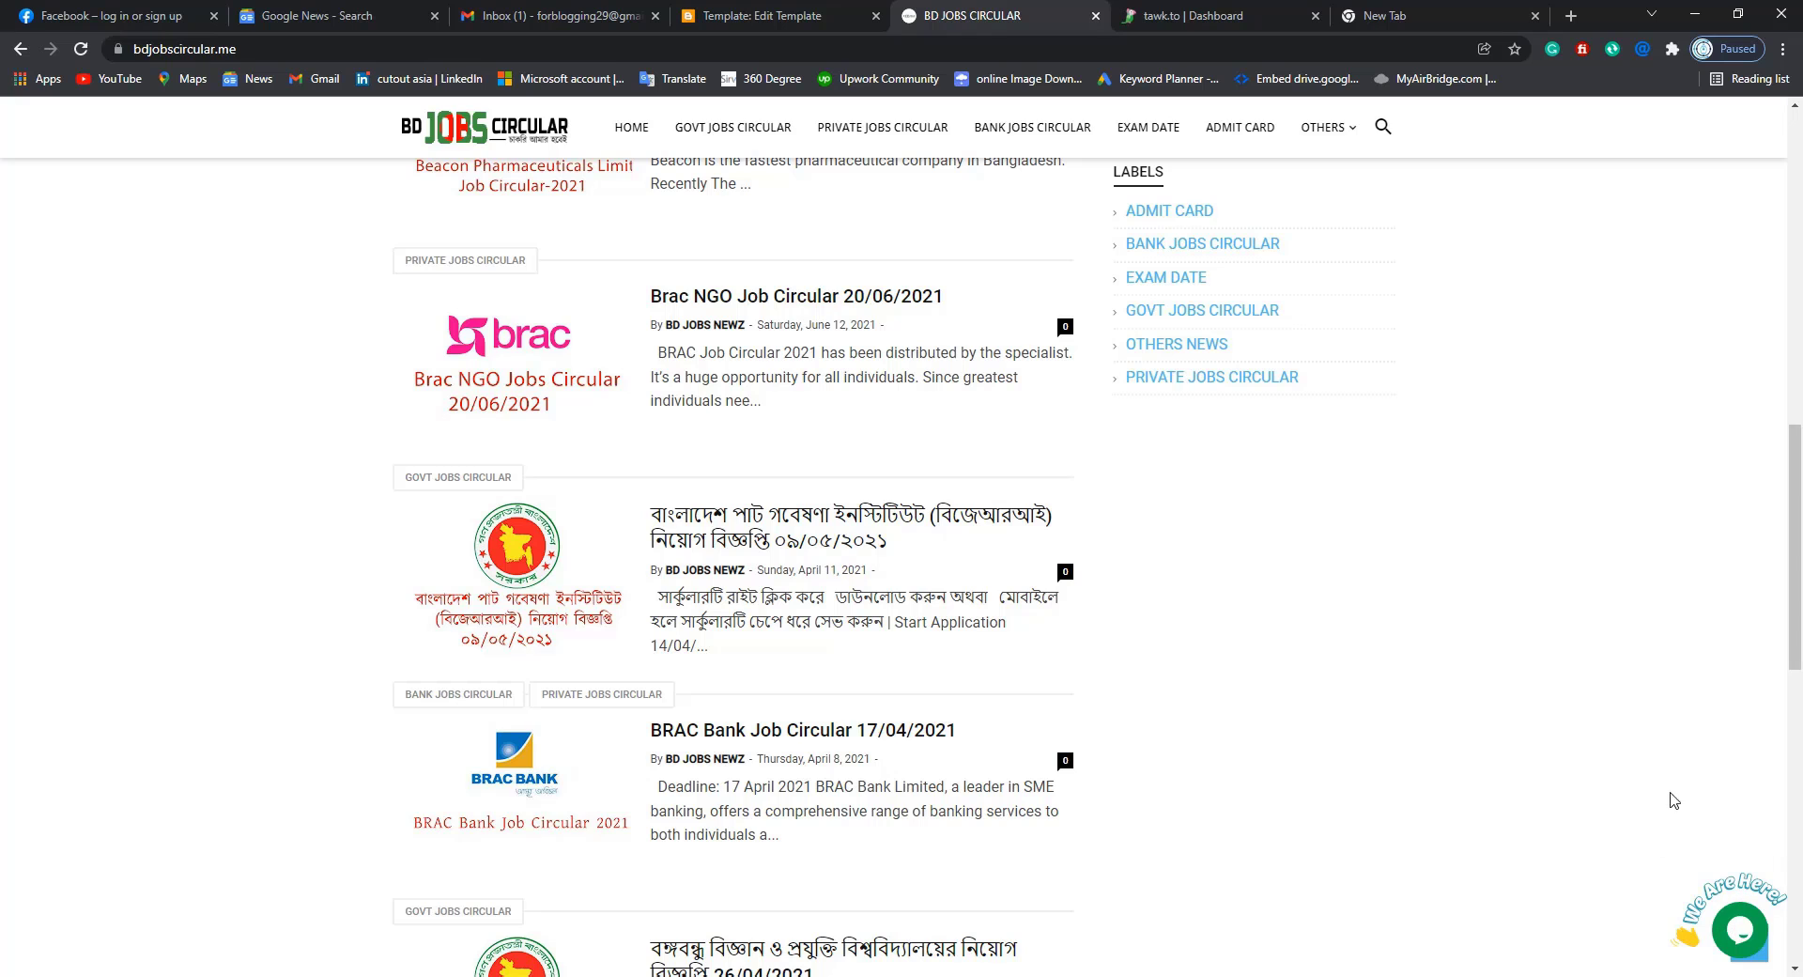
pyautogui.scroll(12, 890, 676)
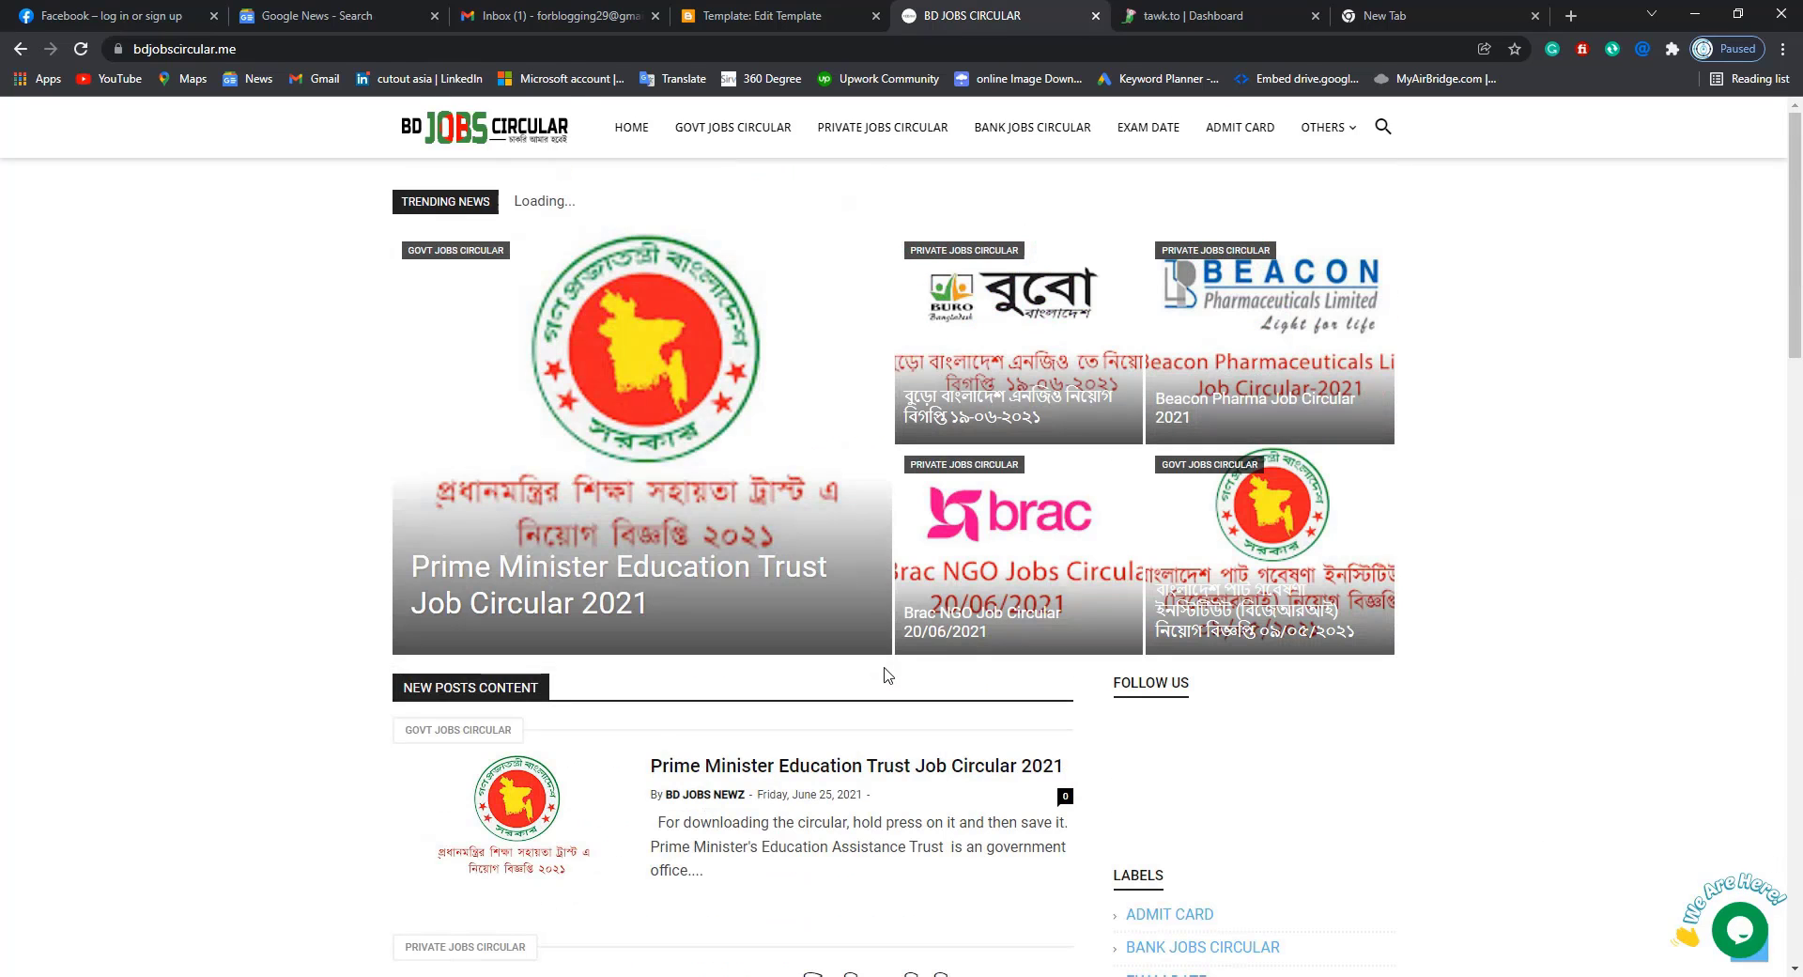
# - Open the Prime Minister Education Trust Job Circular 2021 post and check the page for the chat widget down to its footer
pyautogui.click(628, 576)
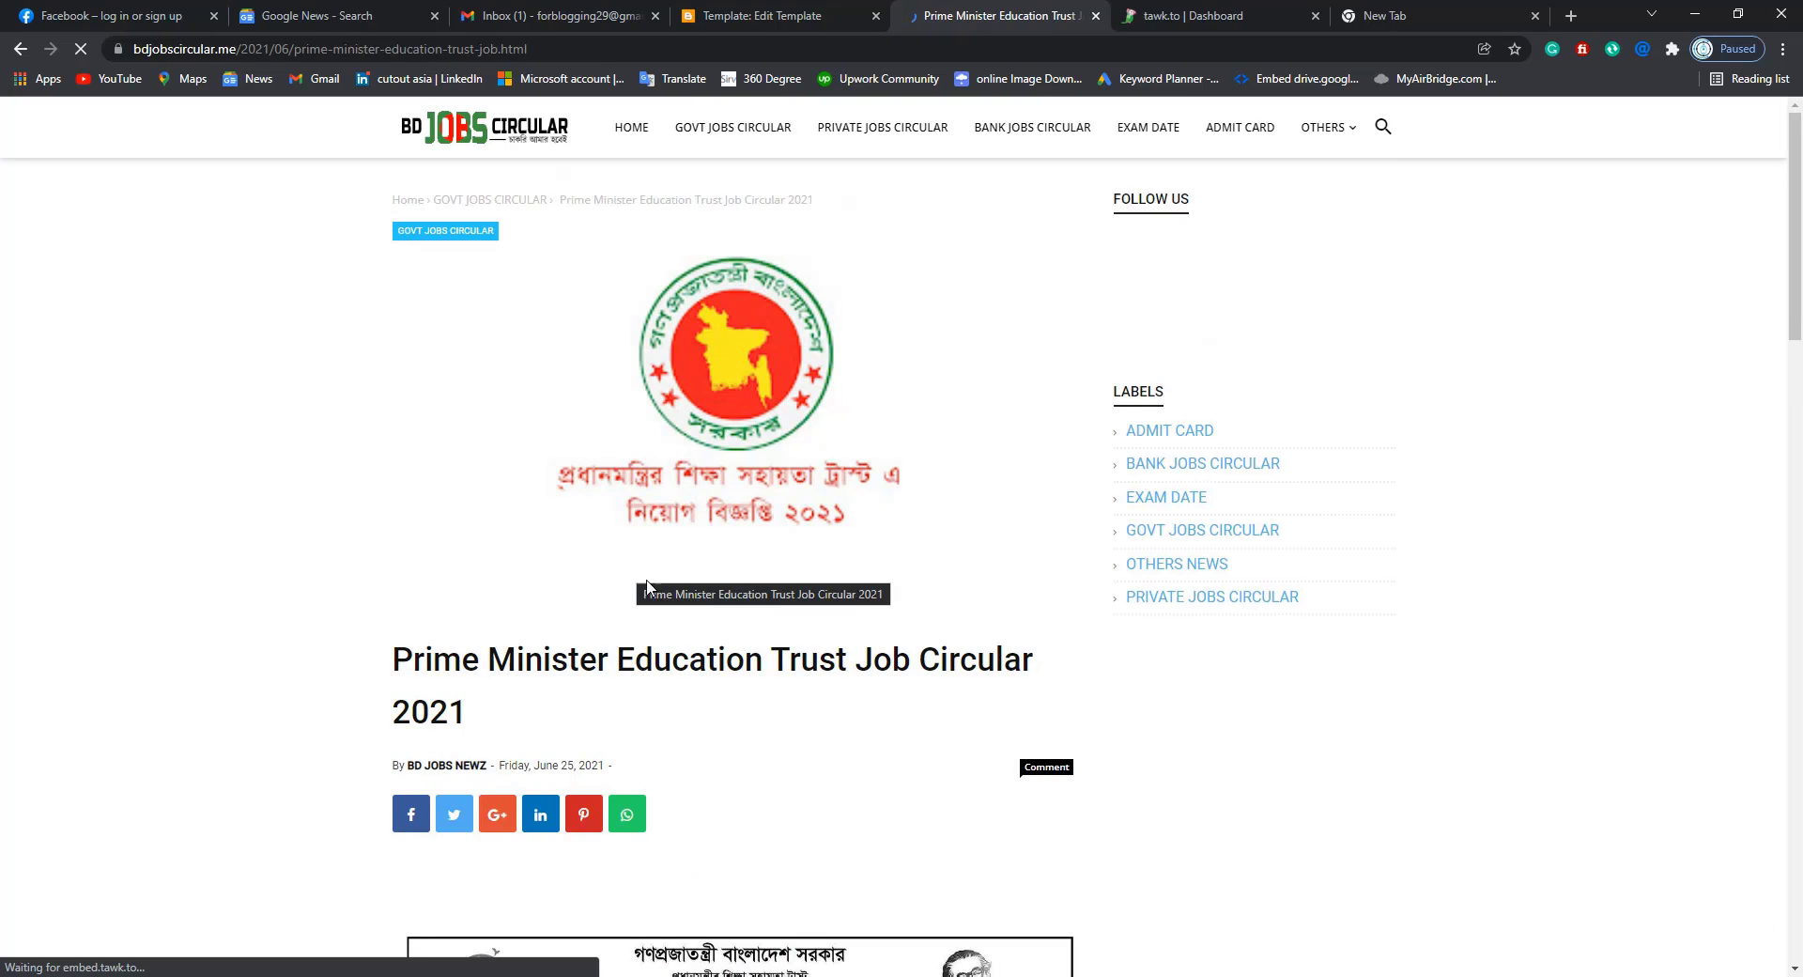
pyautogui.scroll(-5, 861, 662)
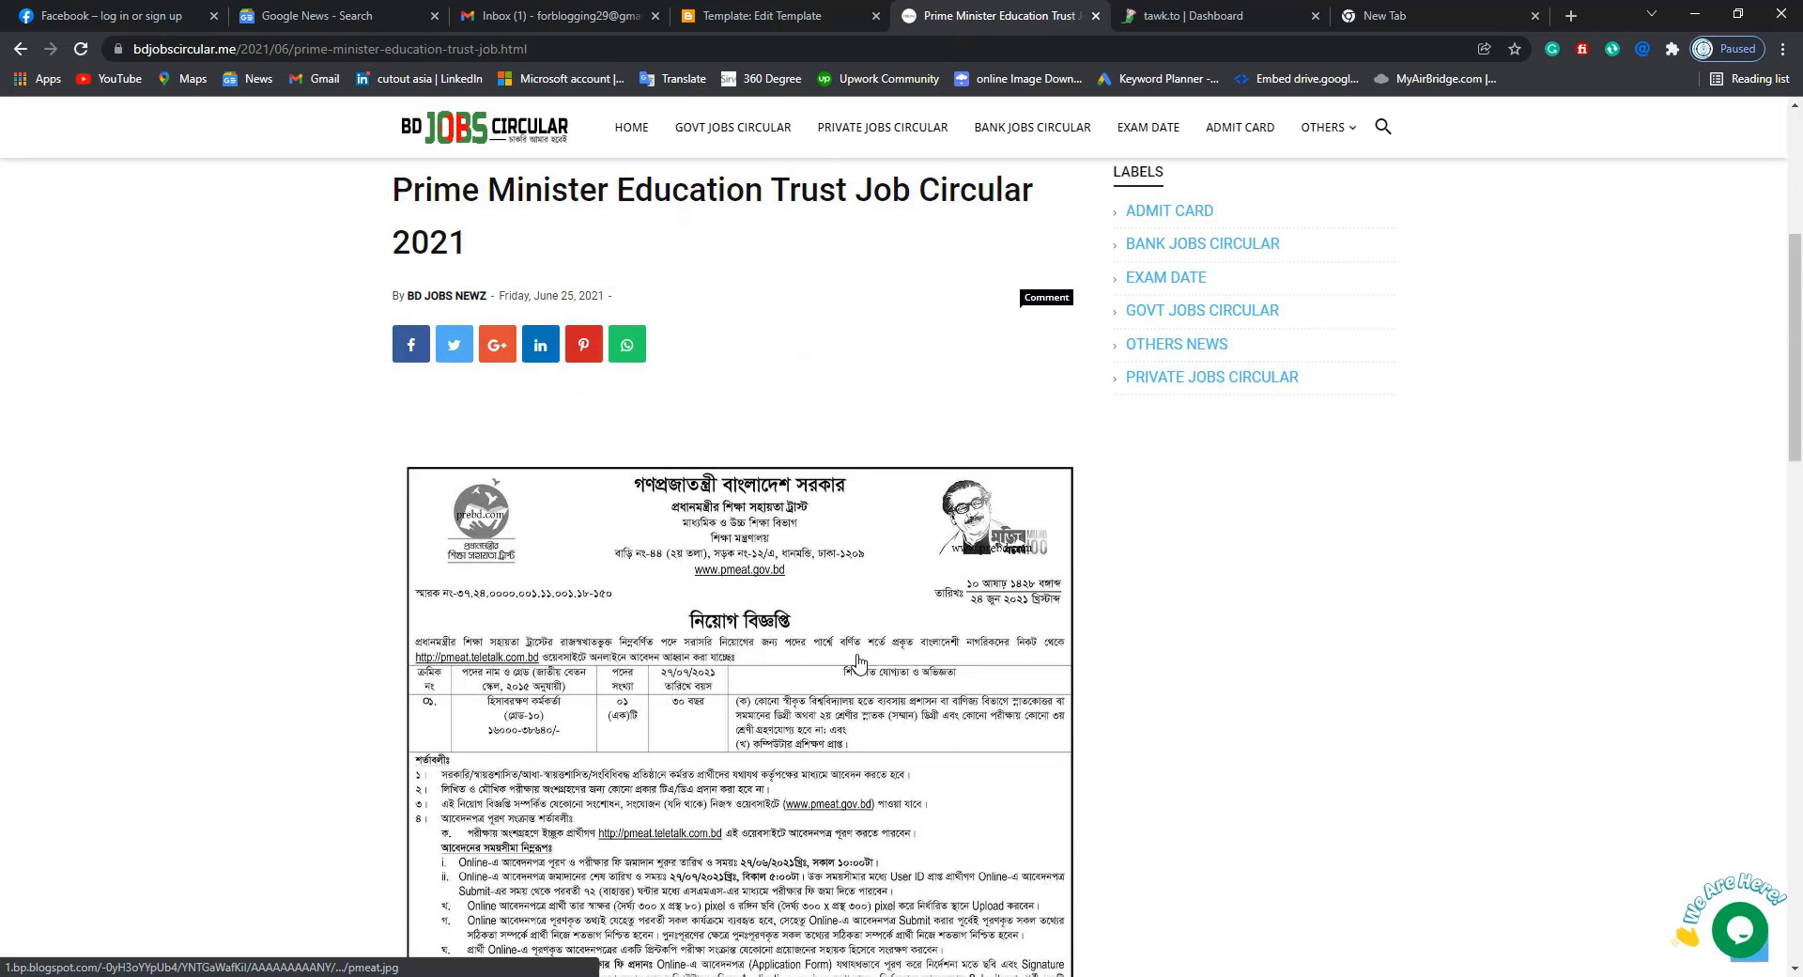
pyautogui.scroll(-15, 860, 662)
pyautogui.scroll(-10, 859, 664)
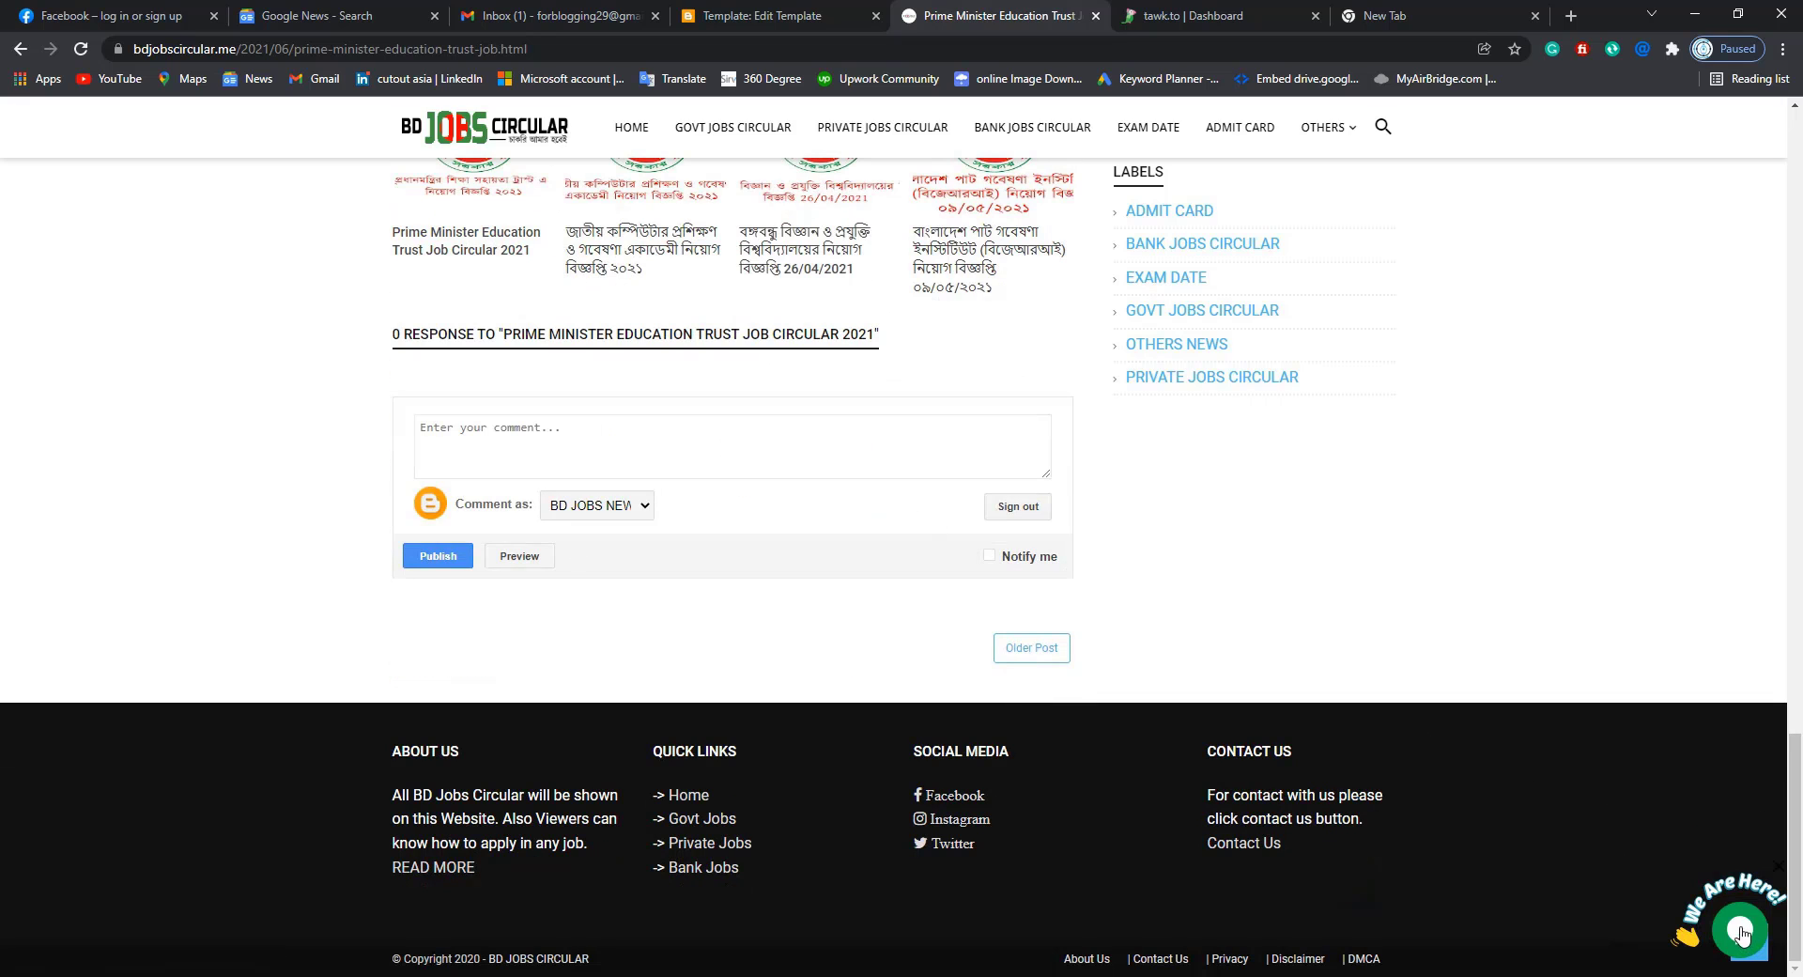
# - Open the site's chat widget, start a new conversation and send the visitor message "Hi"
pyautogui.click(1740, 930)
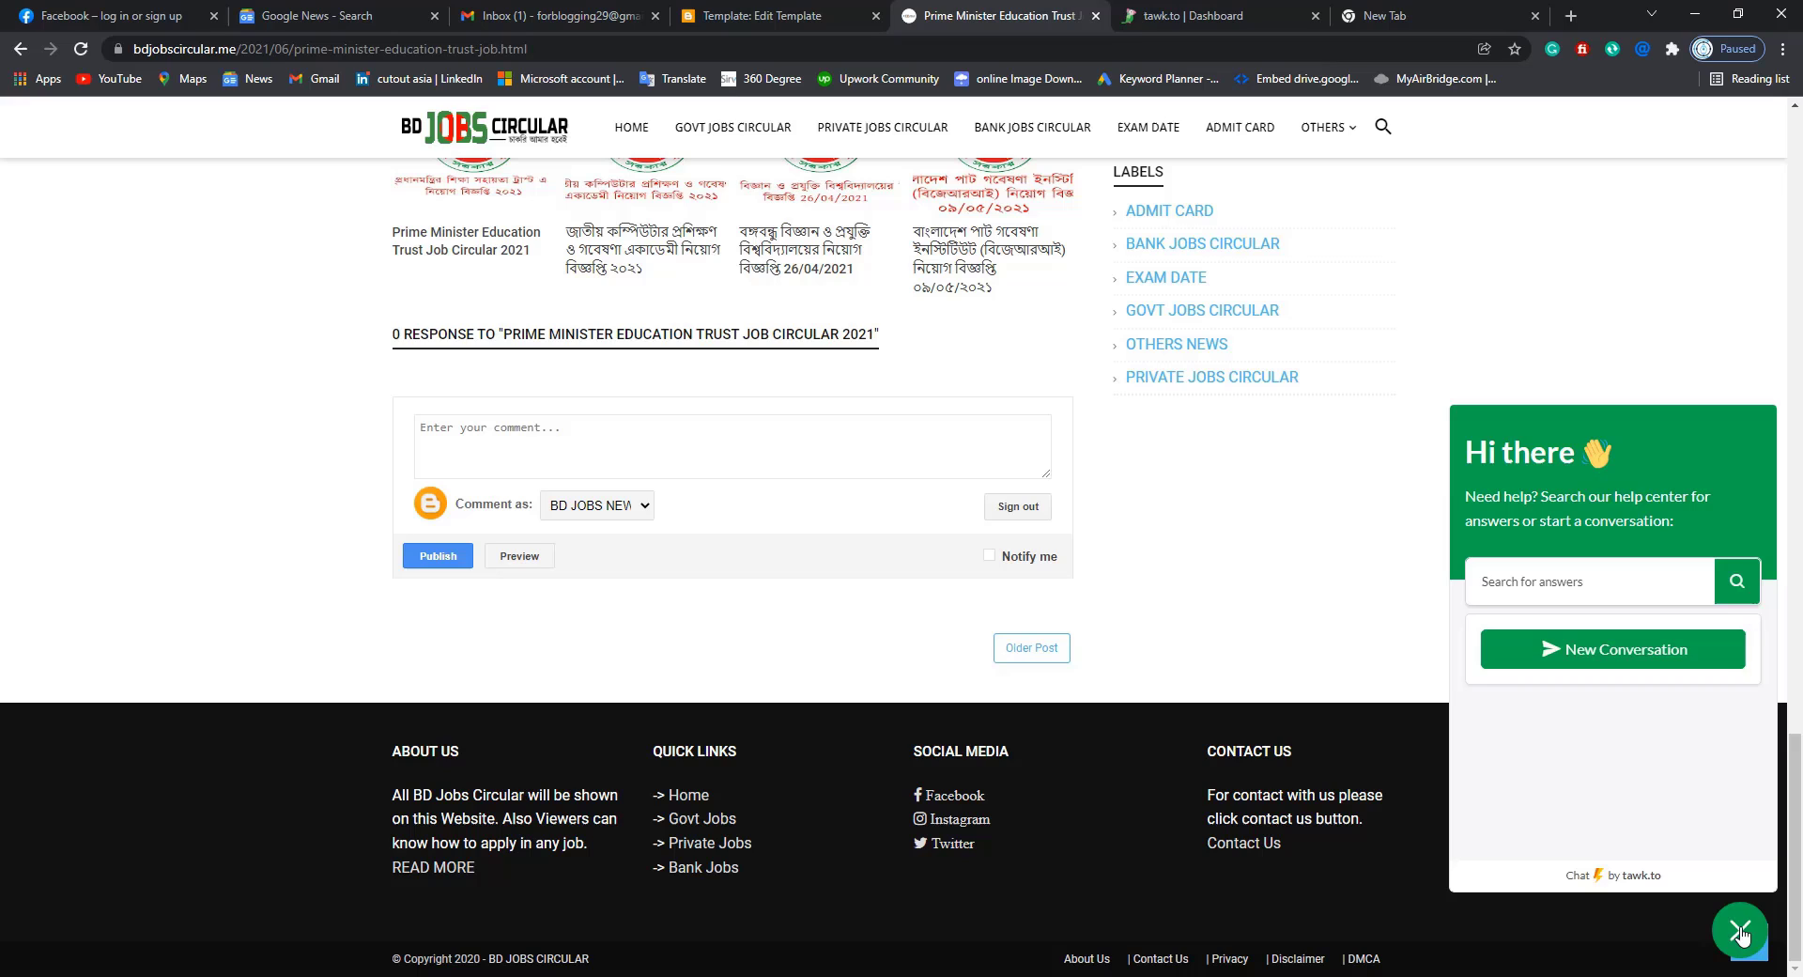
pyautogui.click(1212, 16)
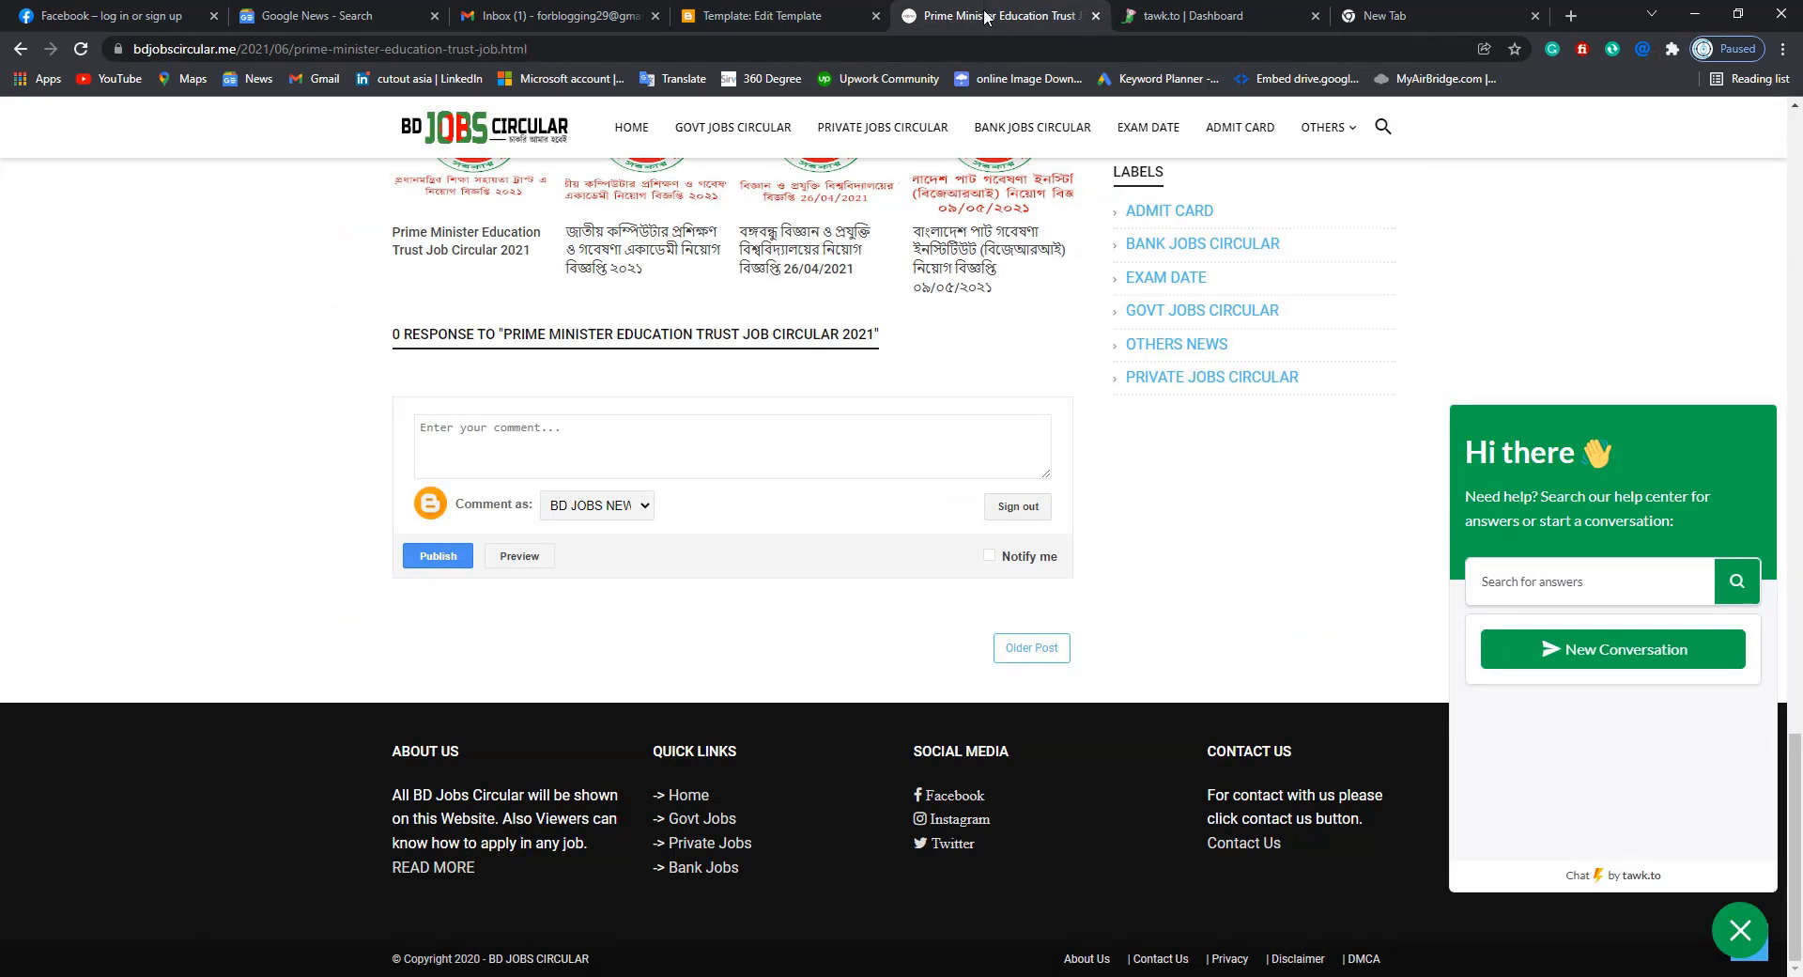
pyautogui.click(989, 21)
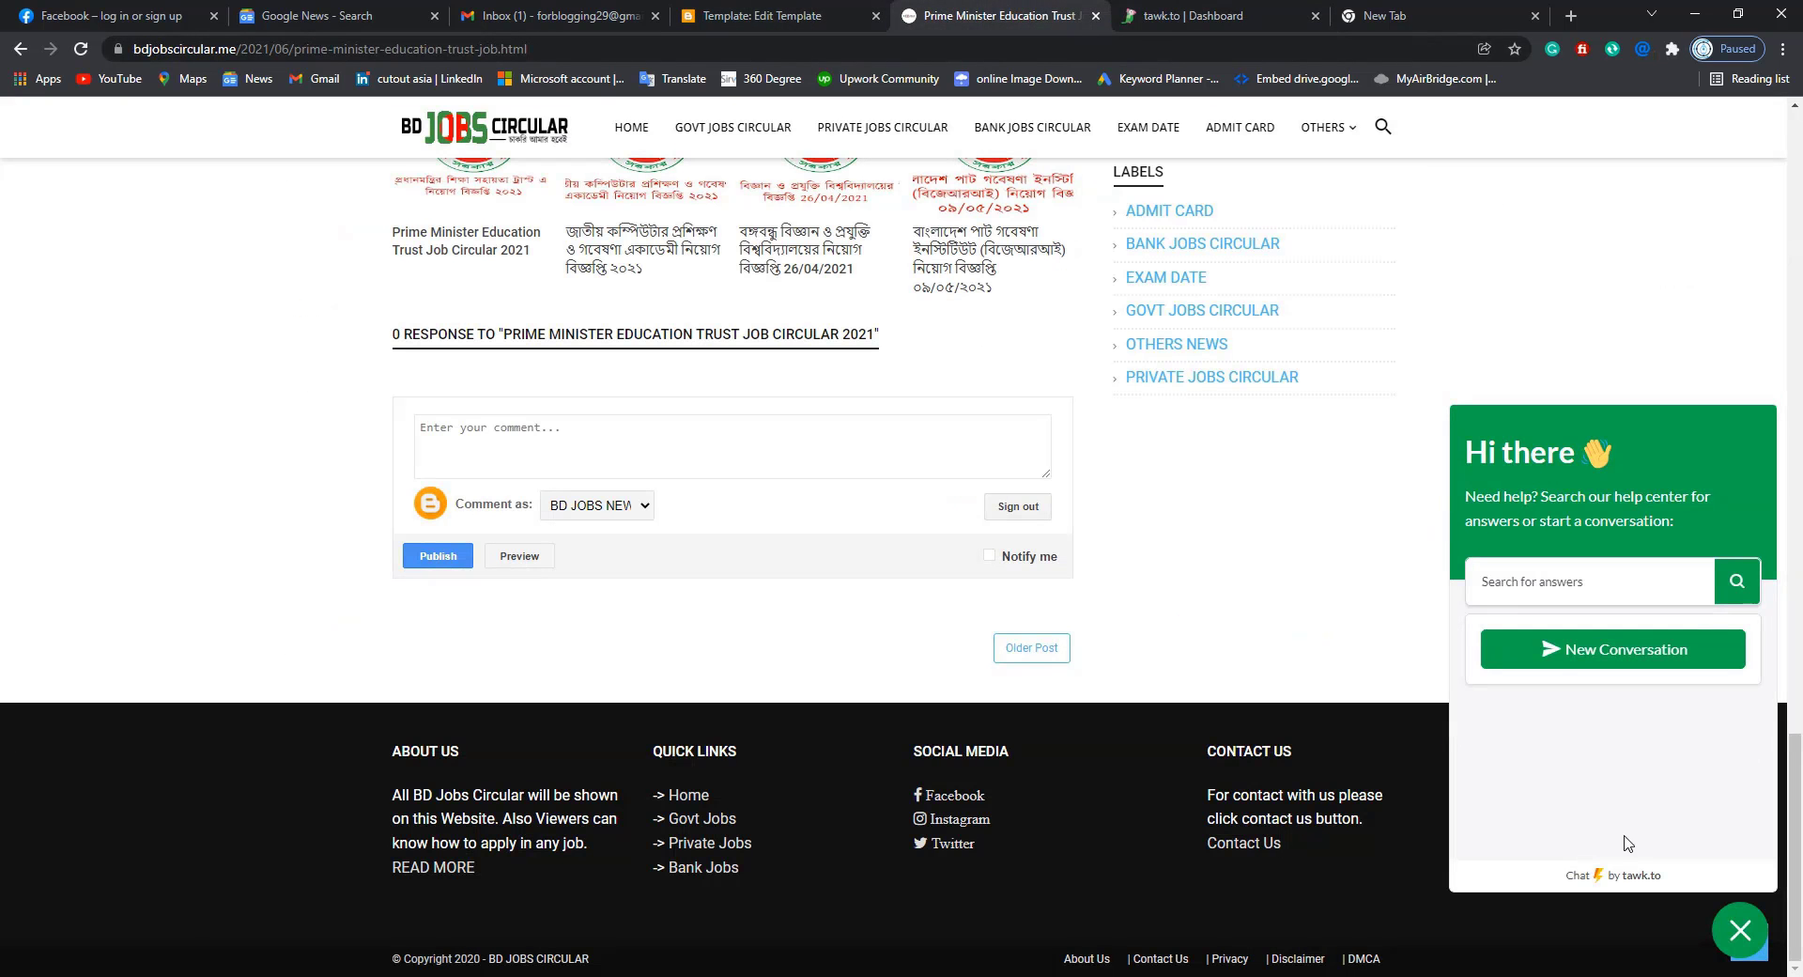
pyautogui.click(1574, 662)
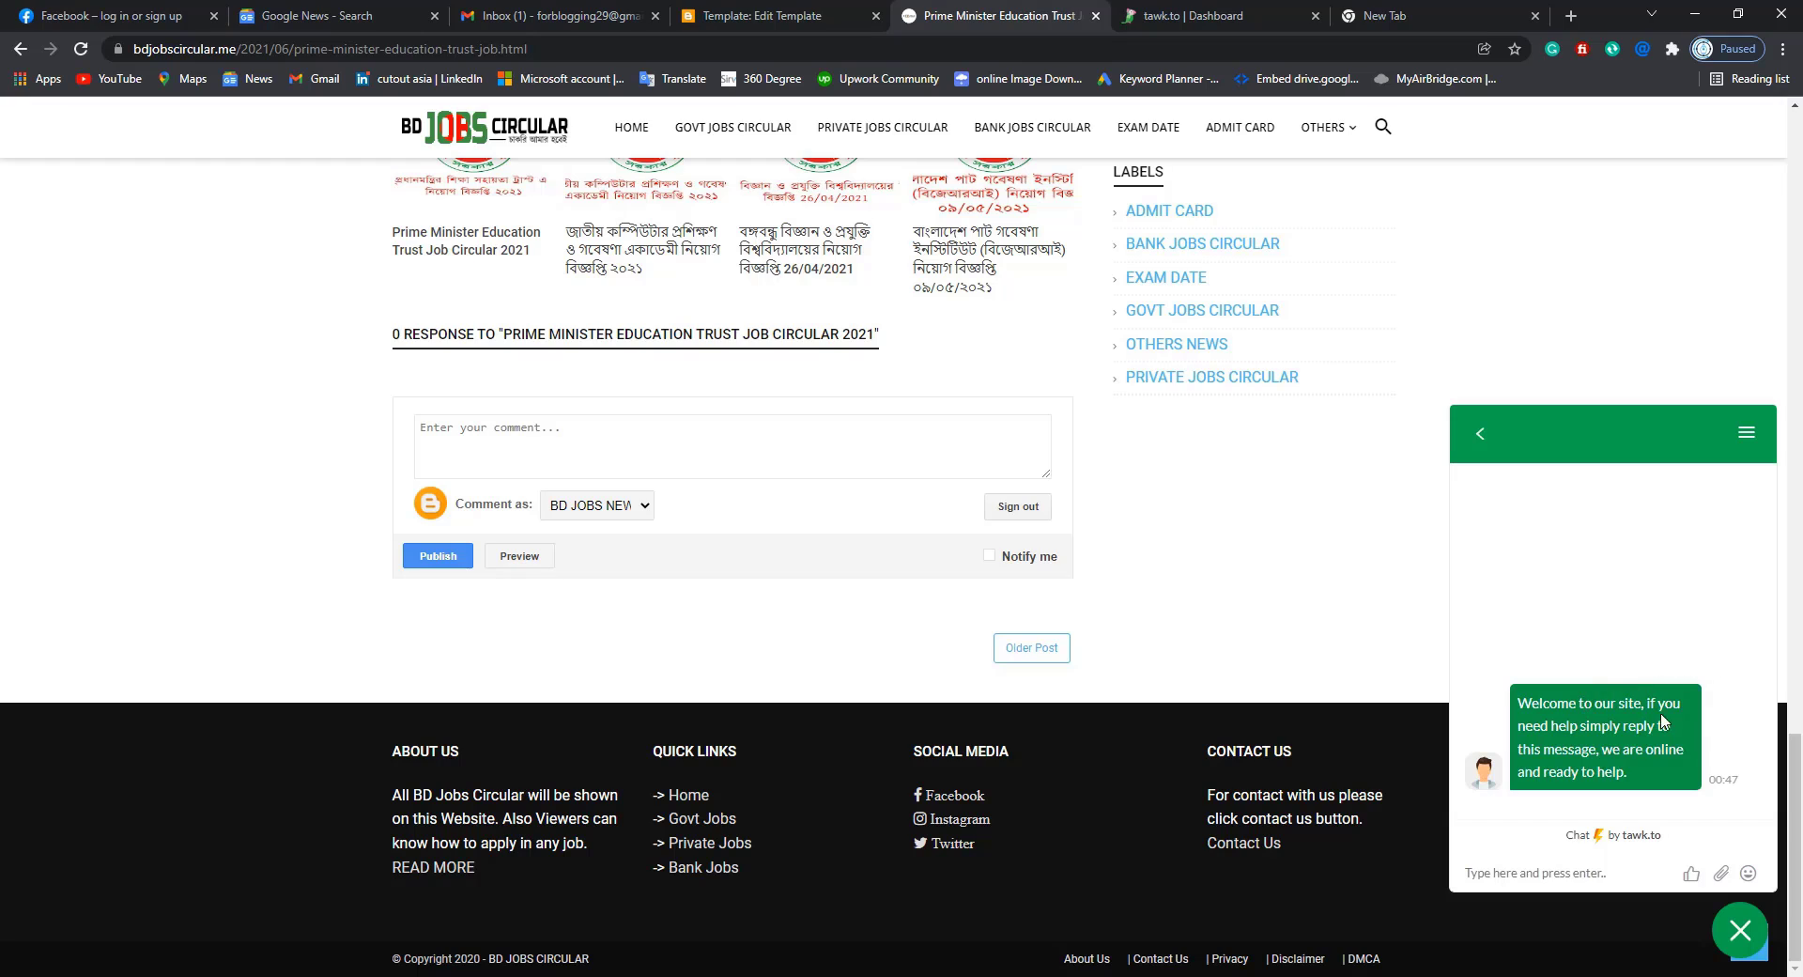
pyautogui.click(1519, 871)
pyautogui.write('H')
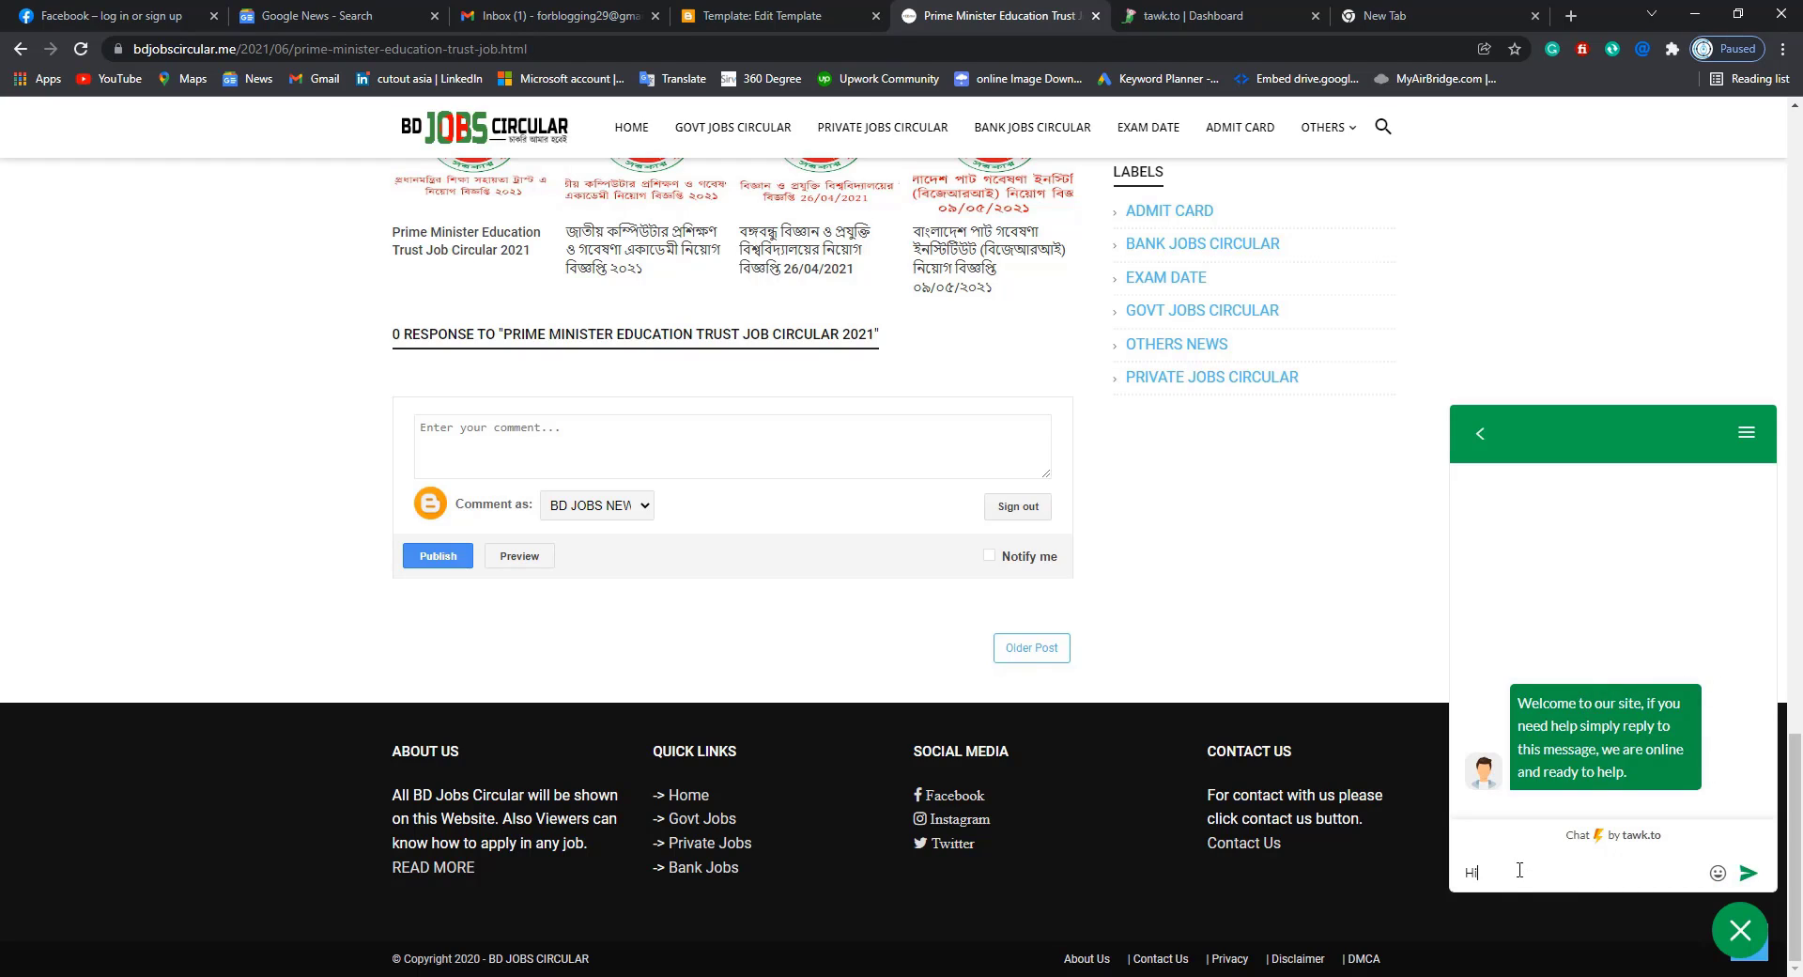
pyautogui.write('i')
pyautogui.press('Return')
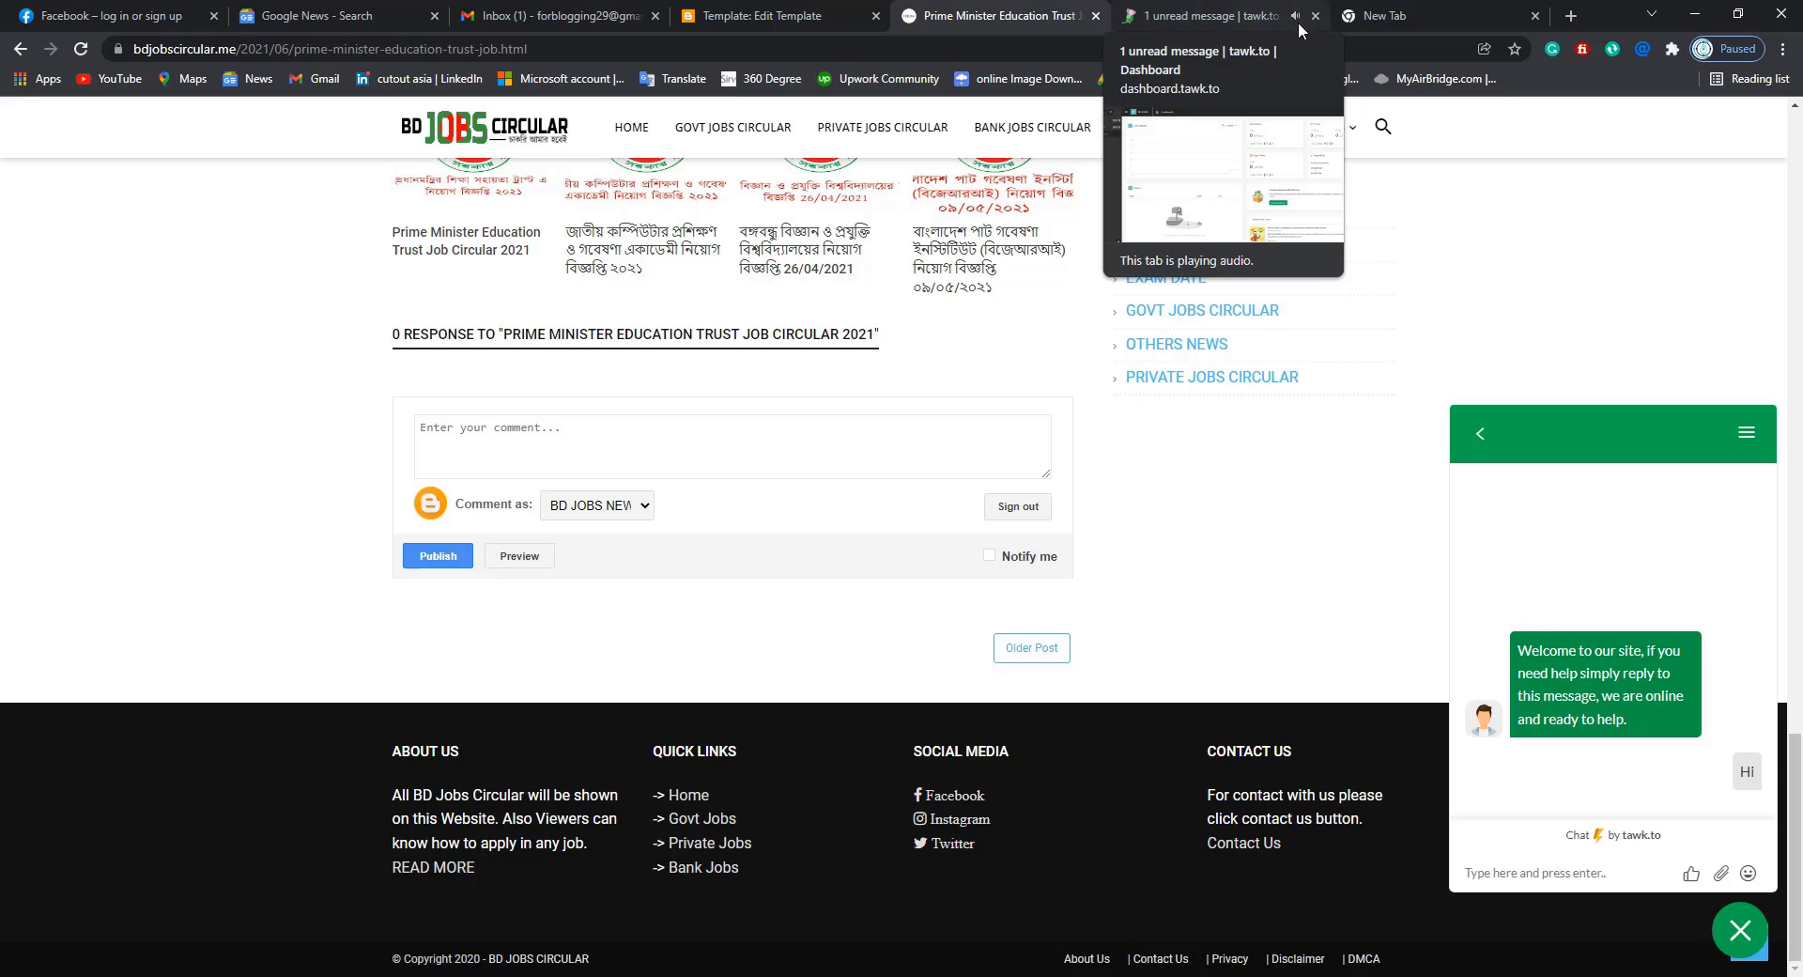
# - In the tawk.to dashboard, open the incoming visitor chat, join it as Admin and reply "Hello"
pyautogui.click(1185, 19)
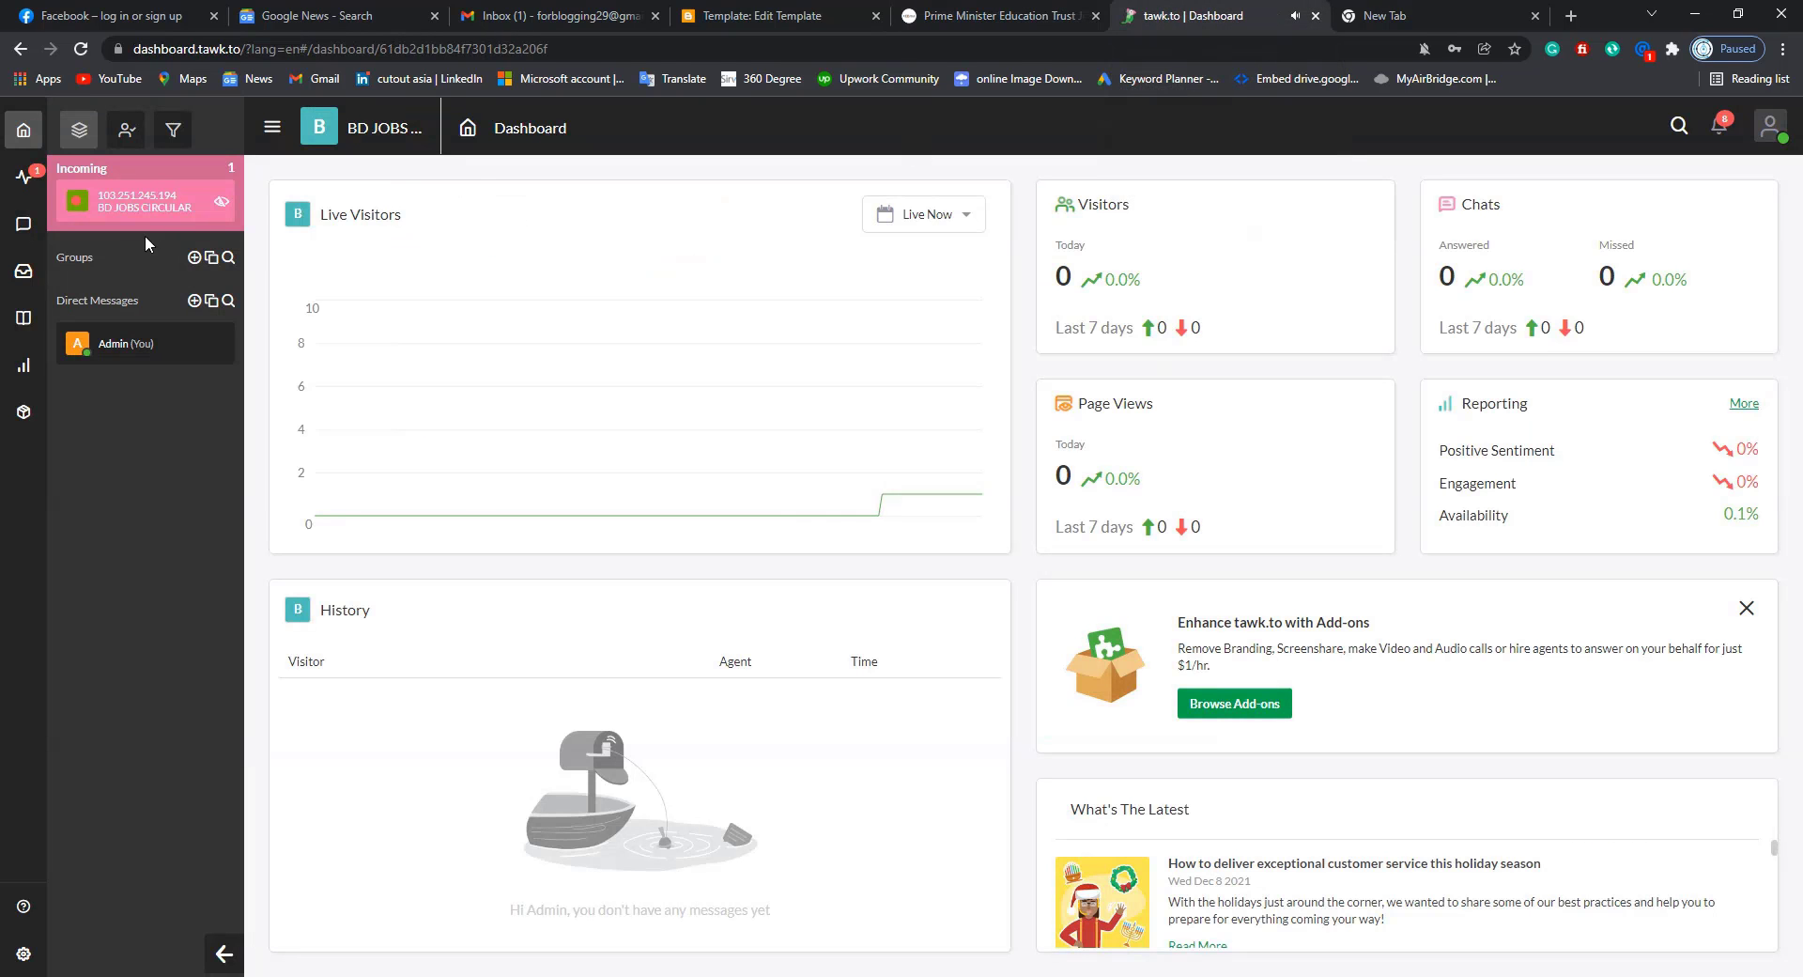
pyautogui.moveTo(127, 207)
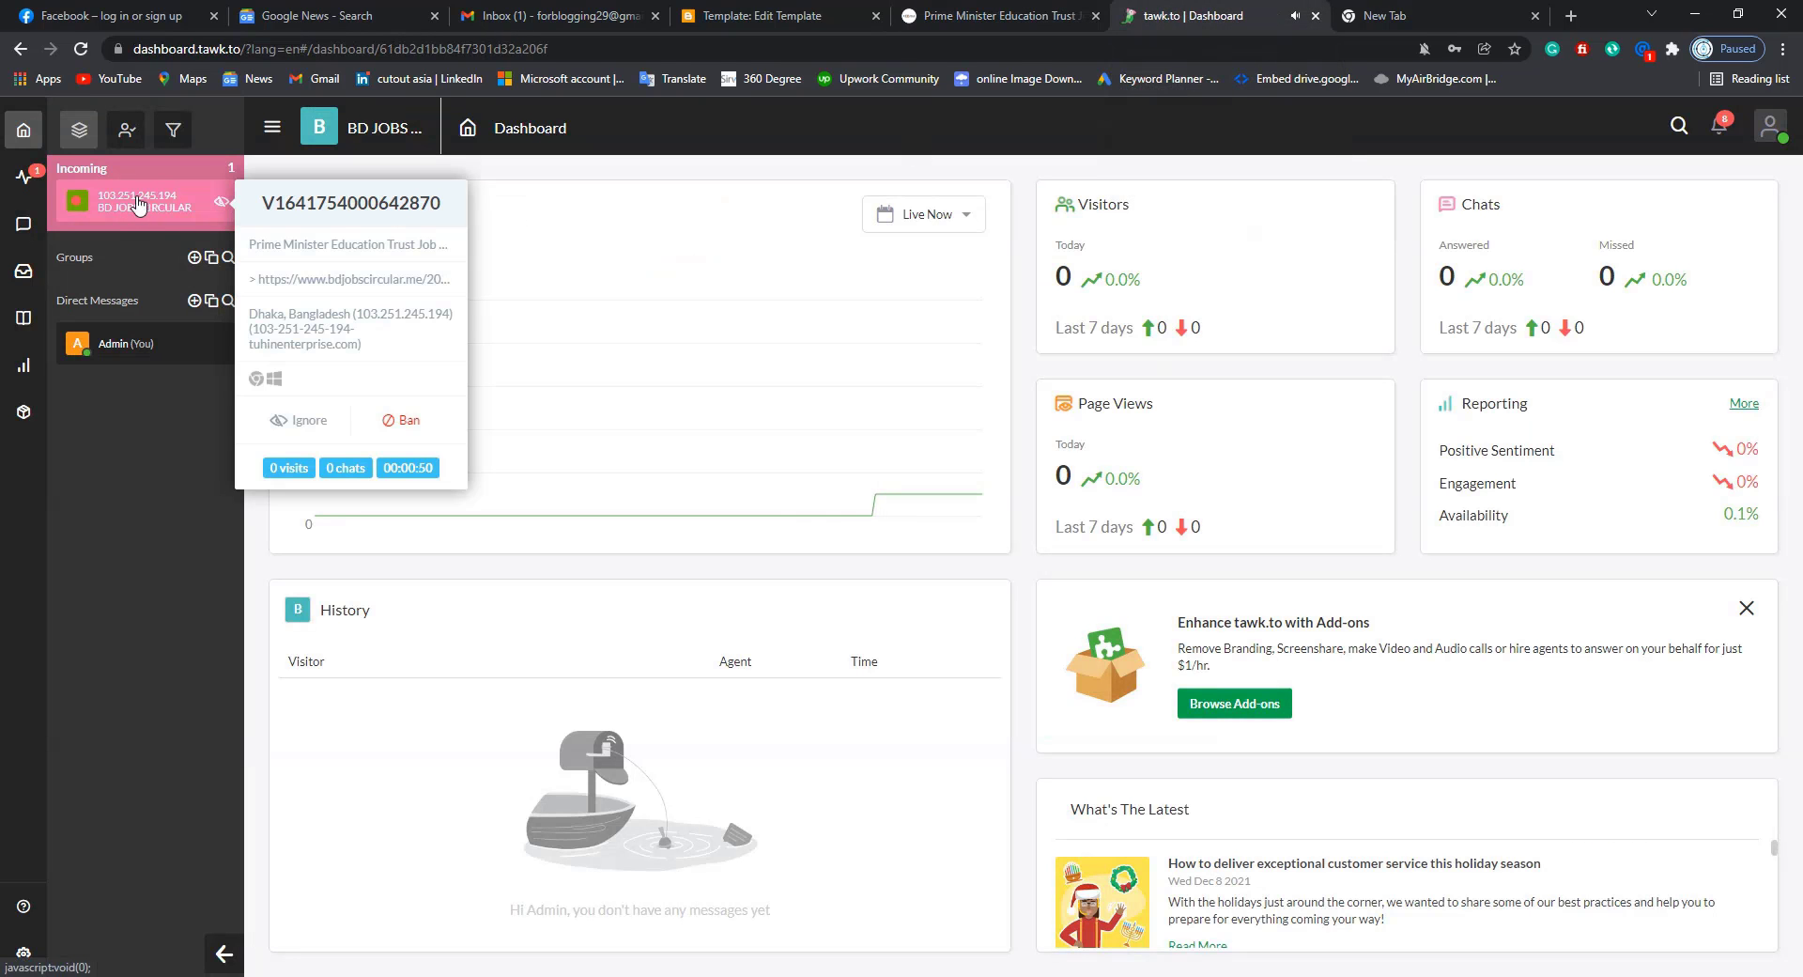
pyautogui.click(136, 205)
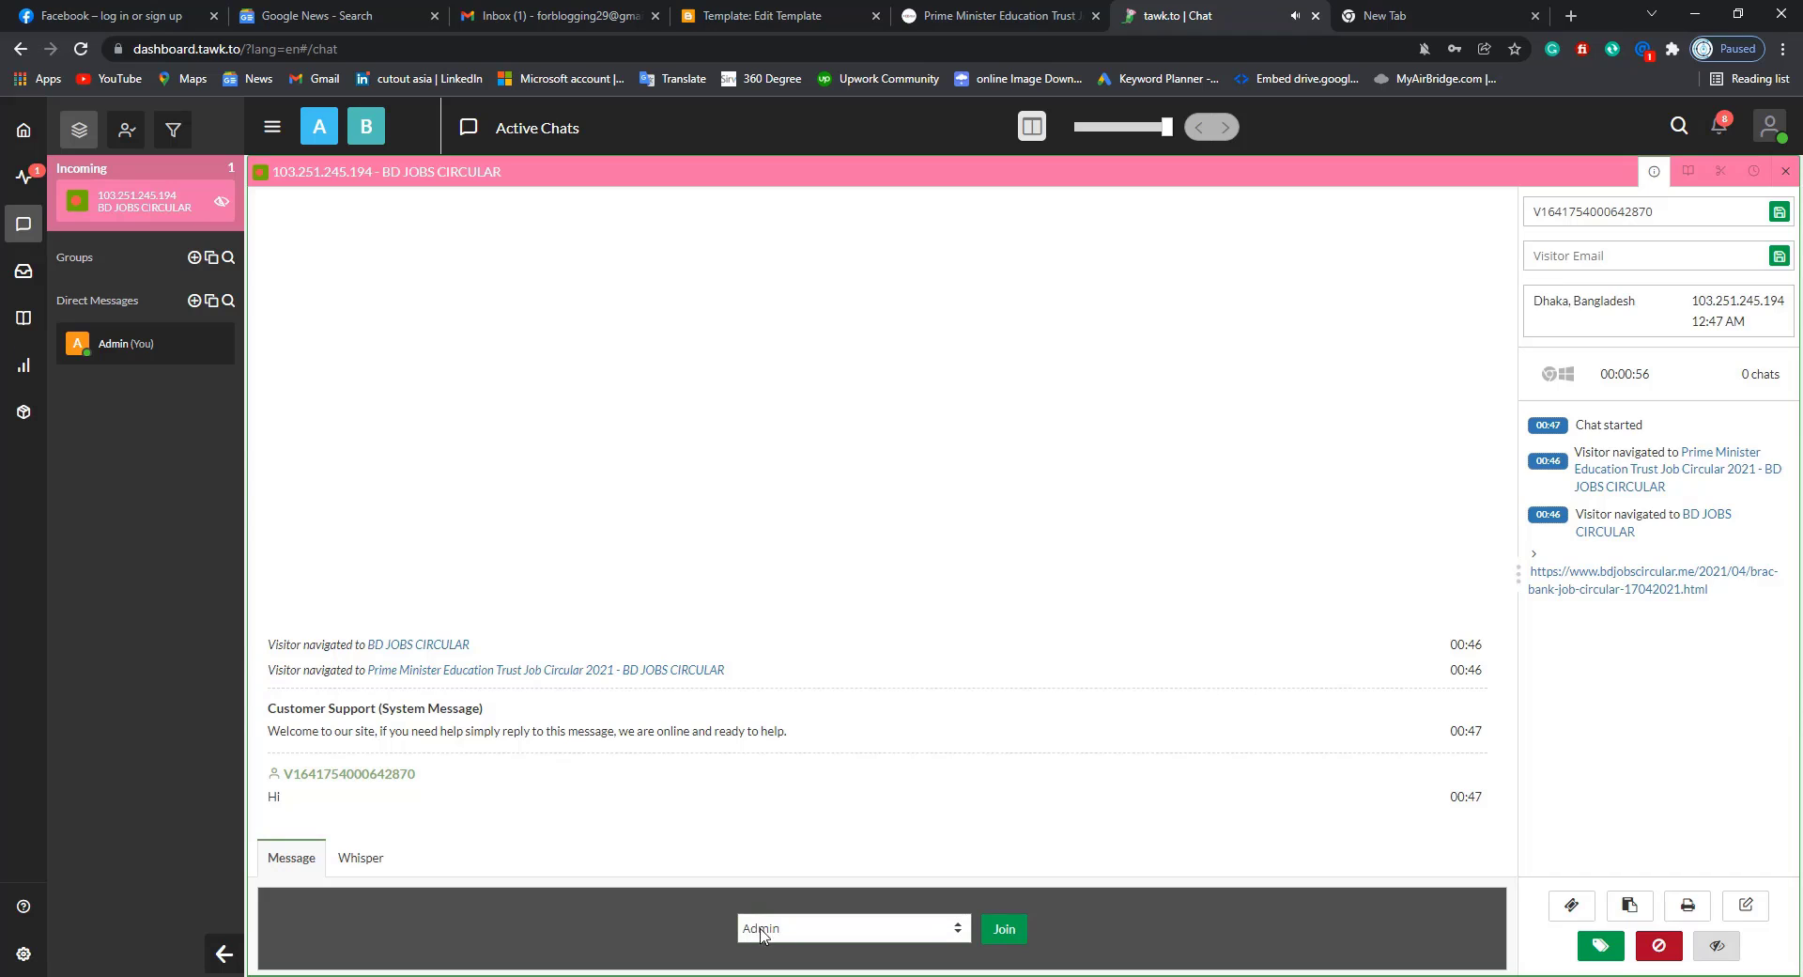
pyautogui.click(1002, 929)
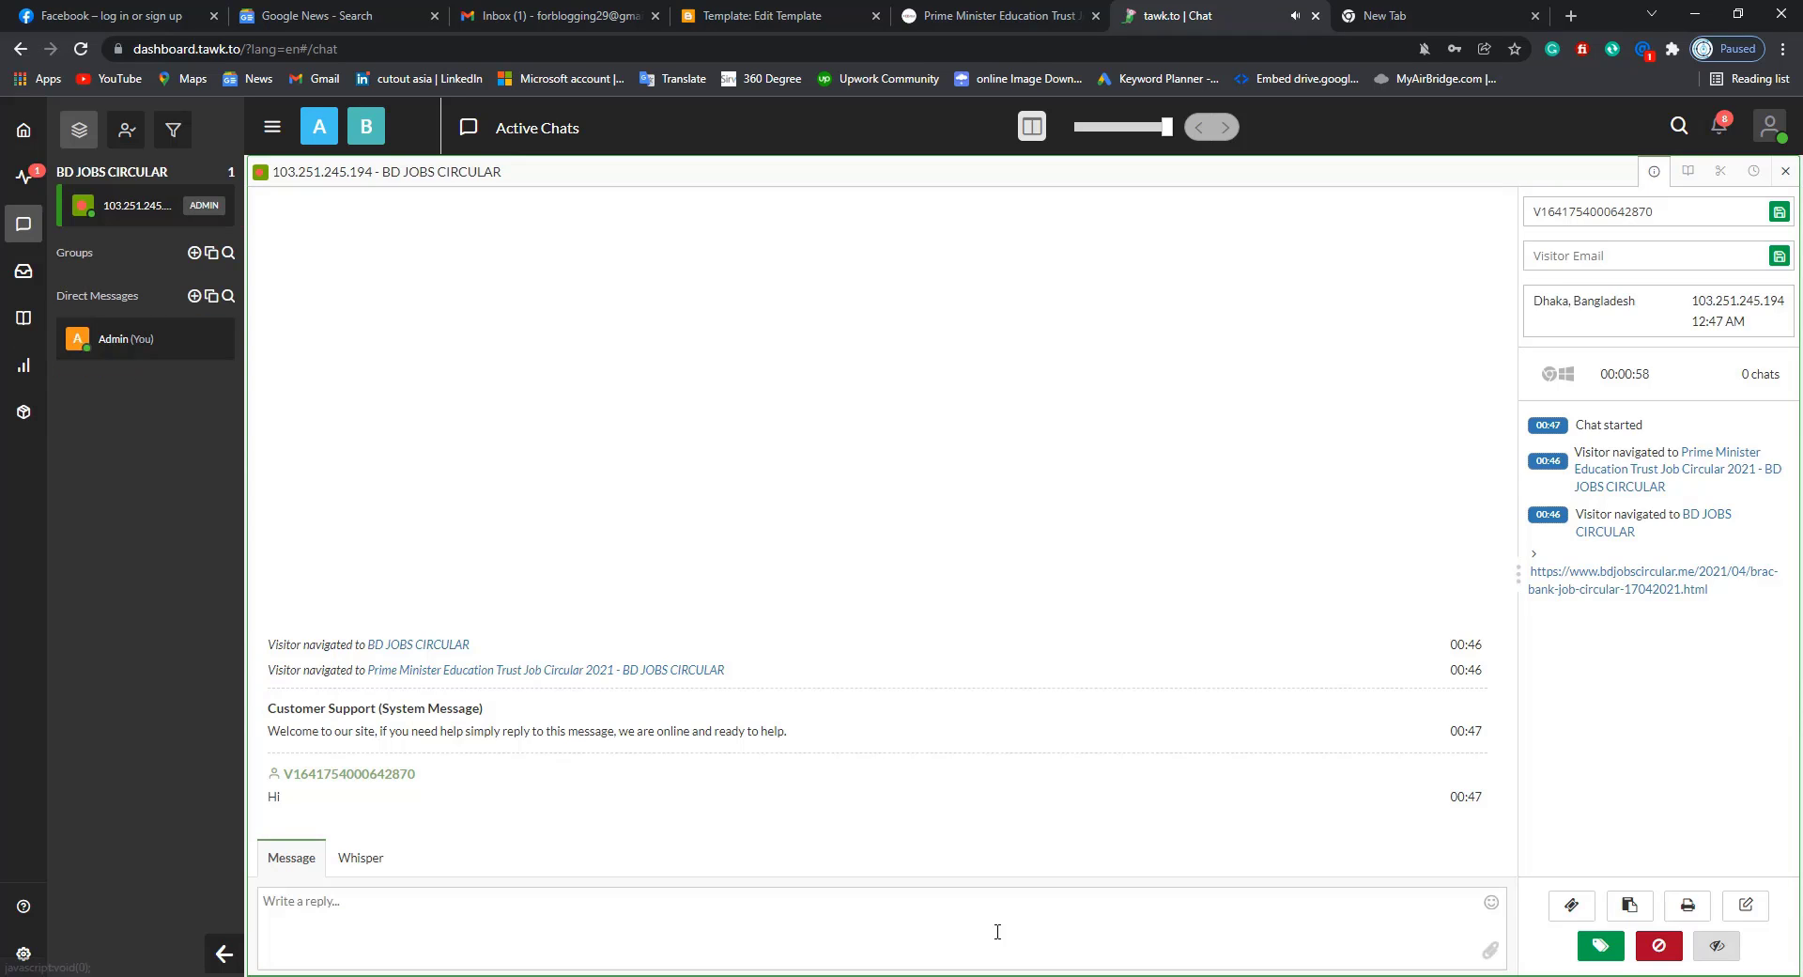
pyautogui.click(424, 908)
pyautogui.write('Hello')
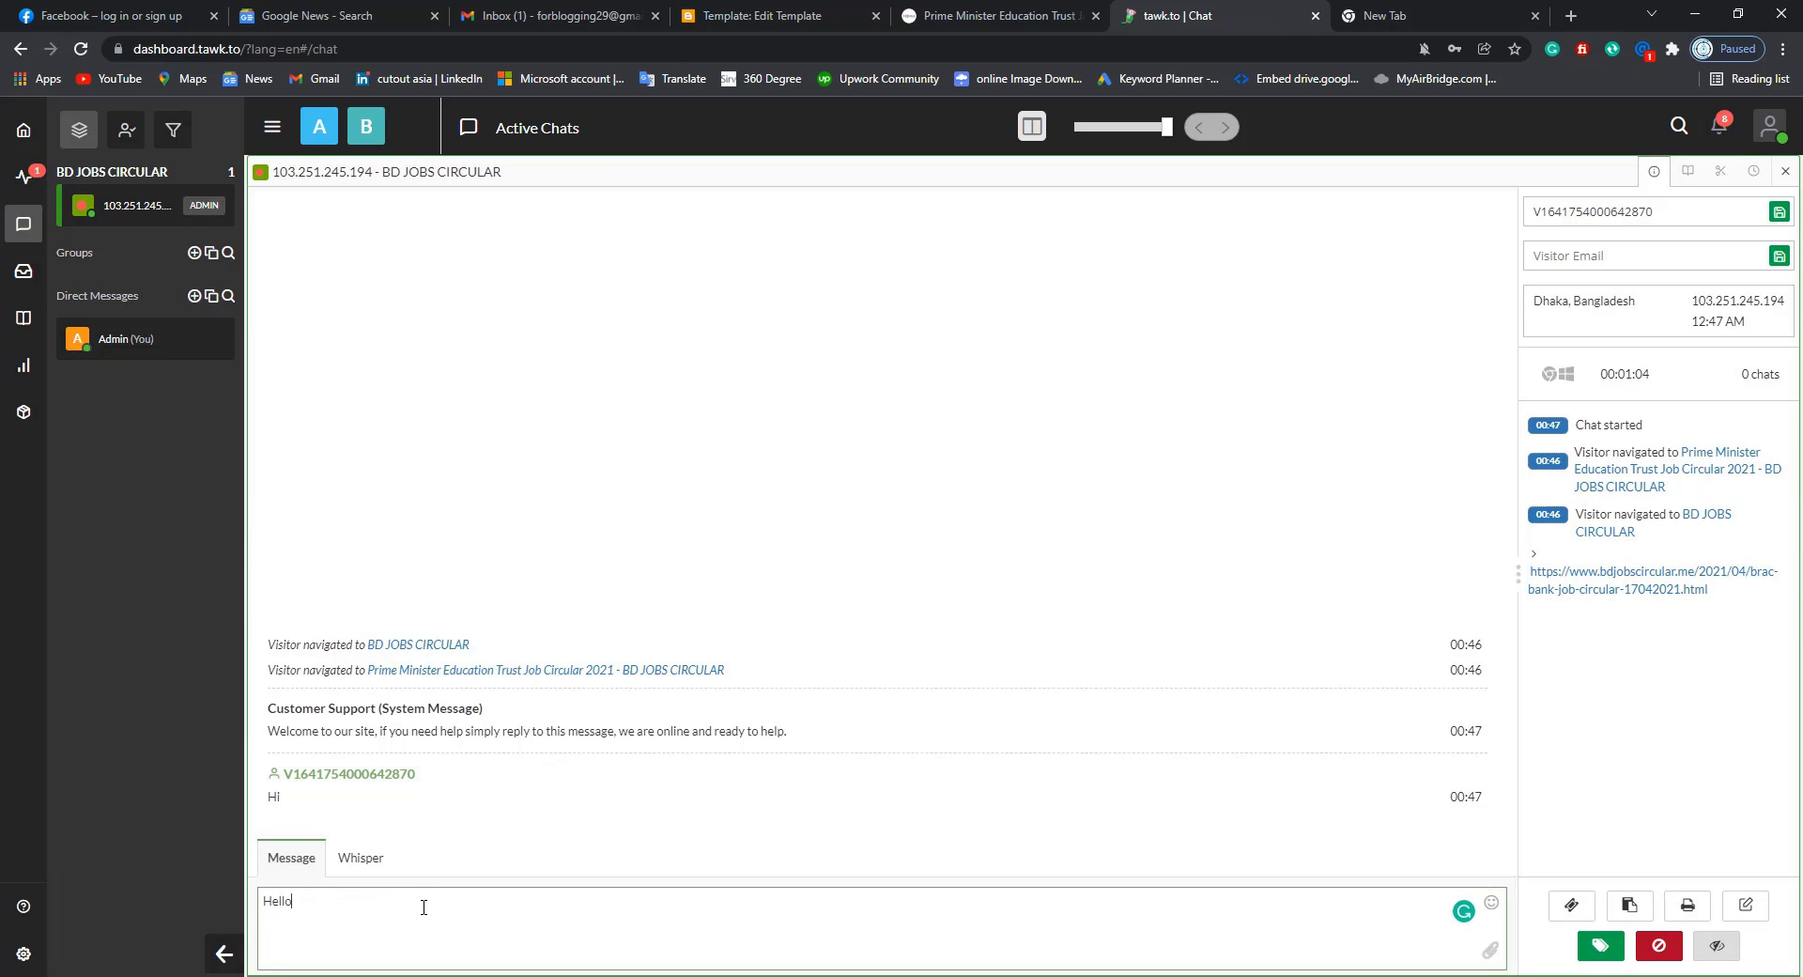
pyautogui.press('Return')
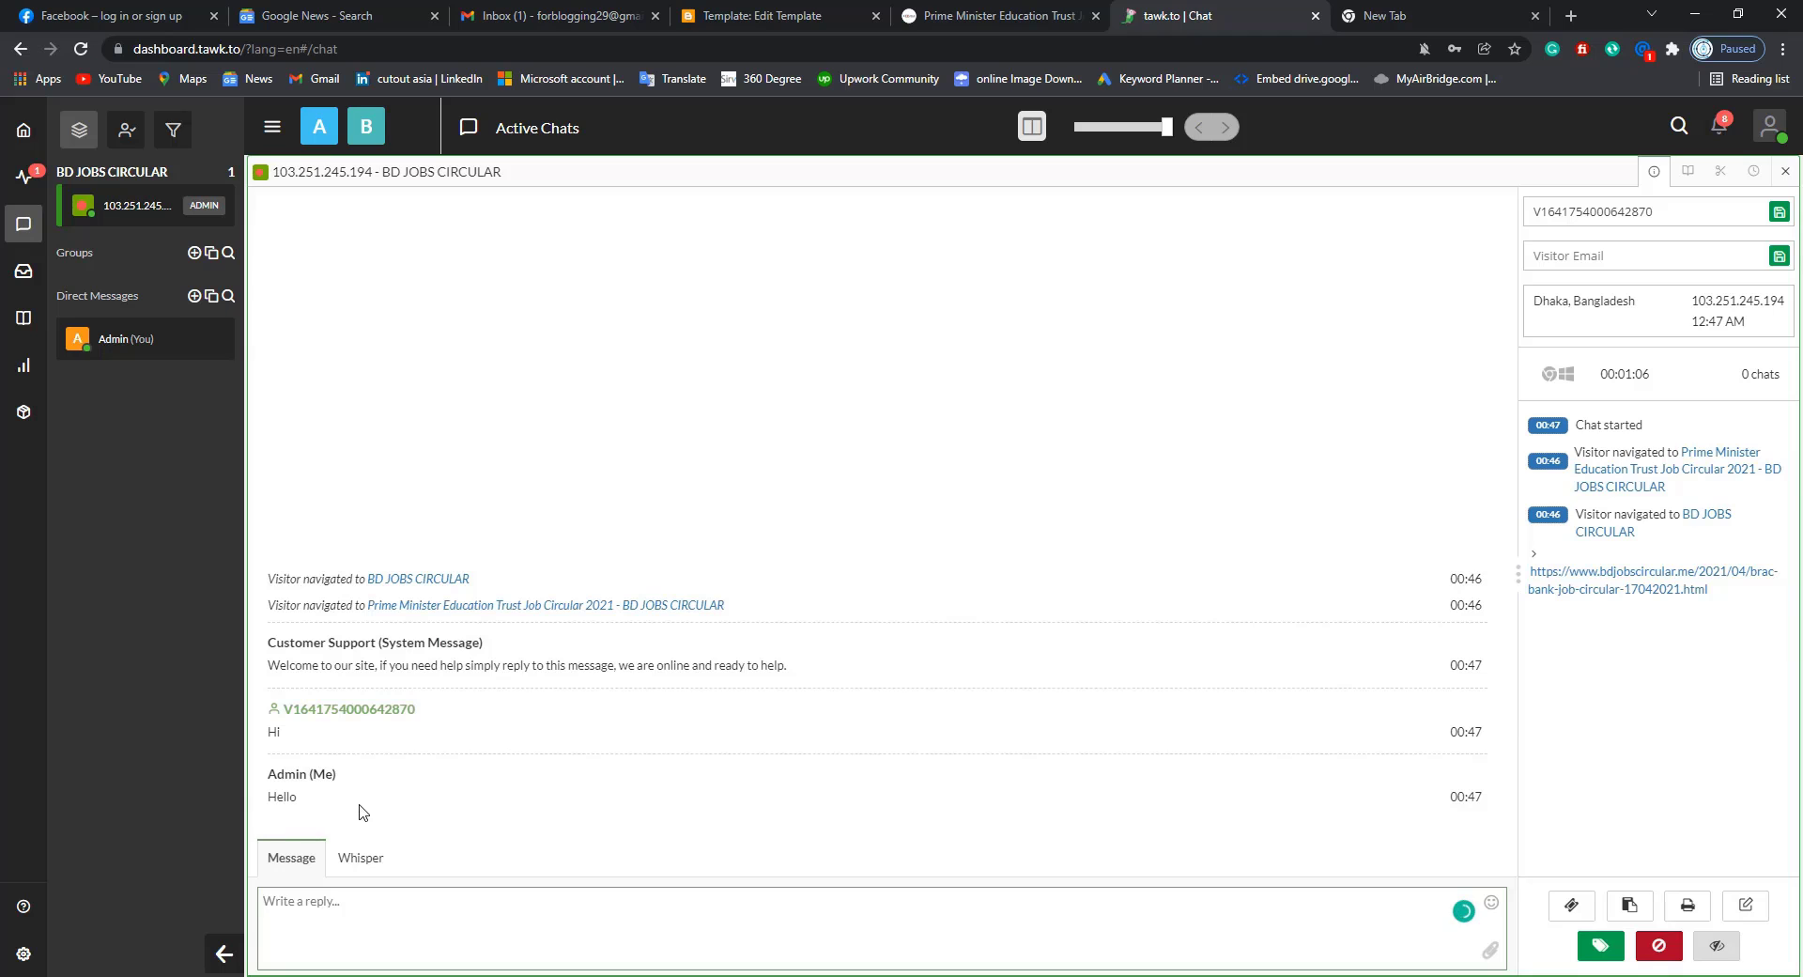
# - Return to the blog post and send "How are you?" as the visitor in the chat widget
pyautogui.click(993, 21)
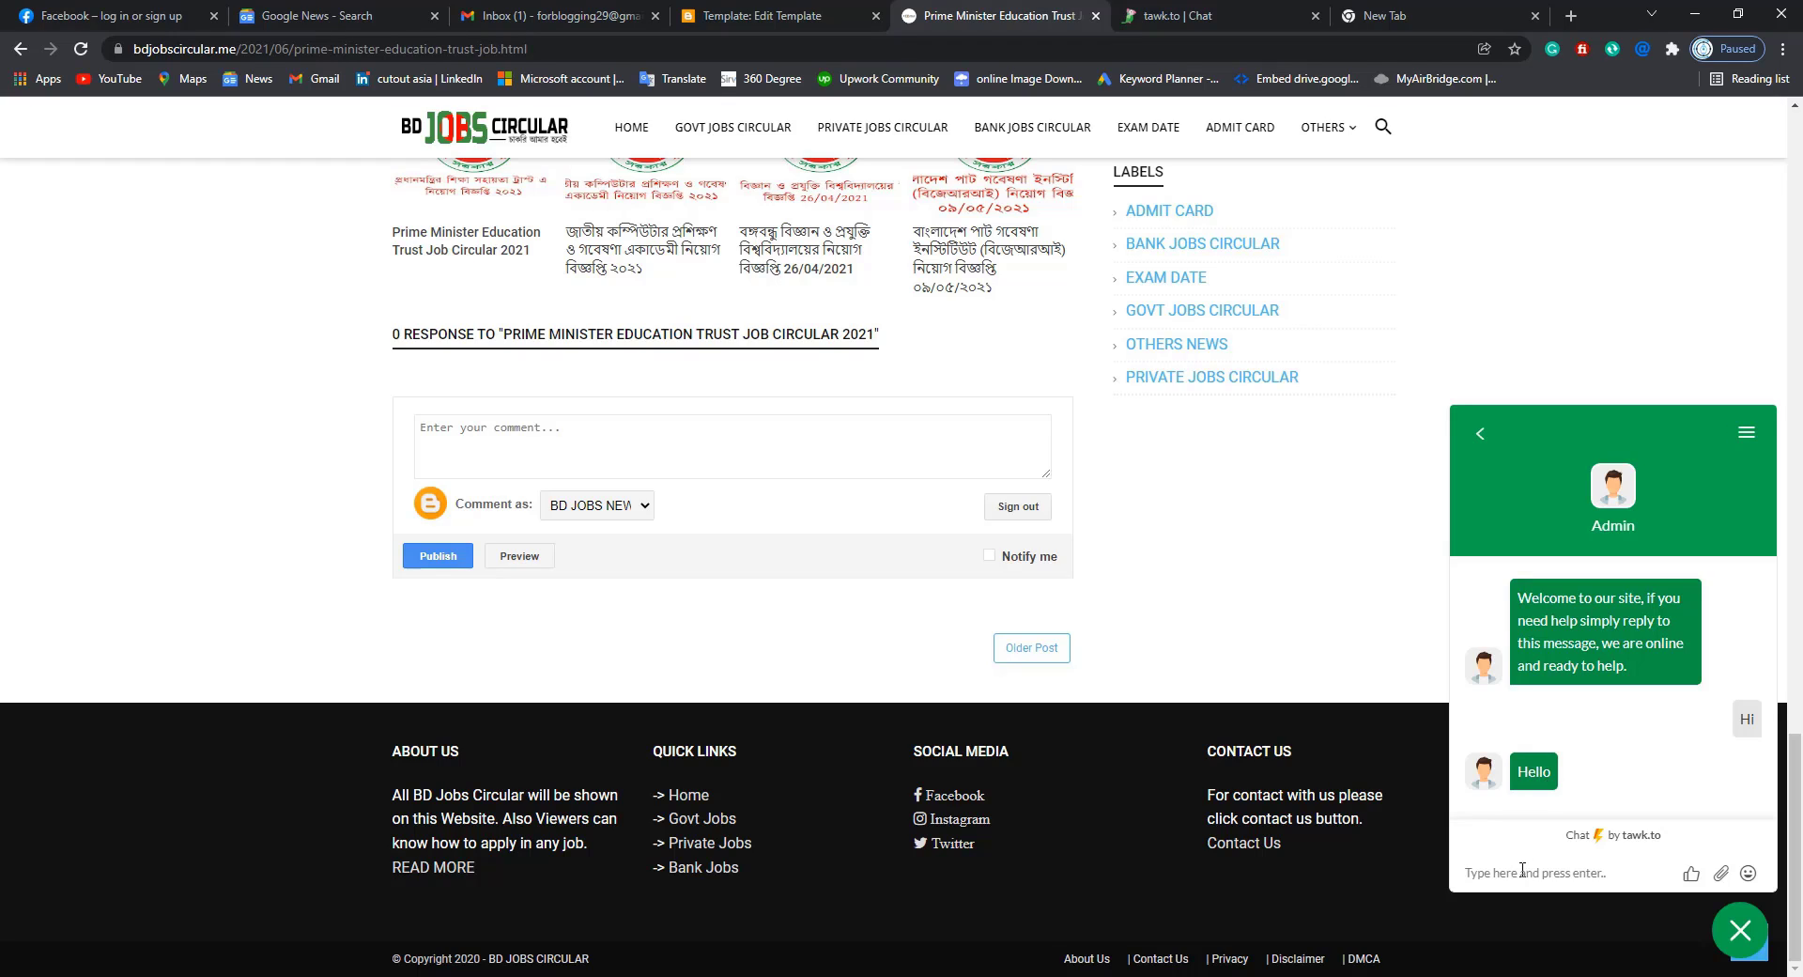
pyautogui.write('How are you')
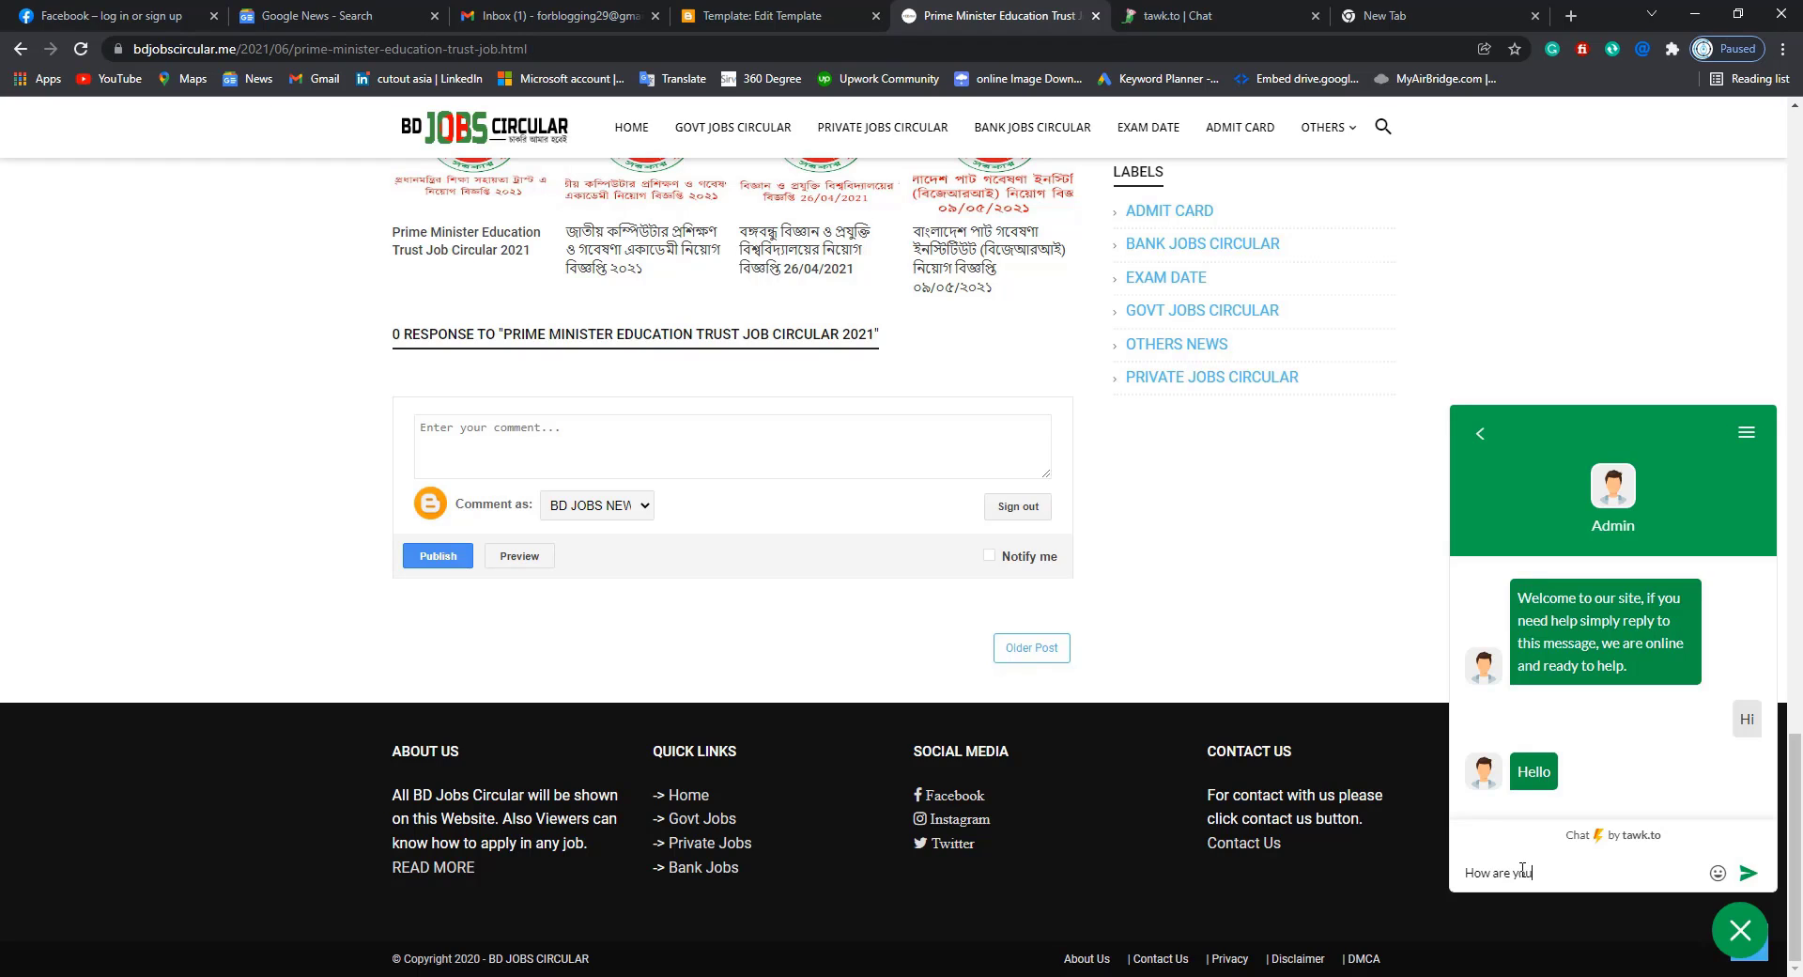
pyautogui.press('Return')
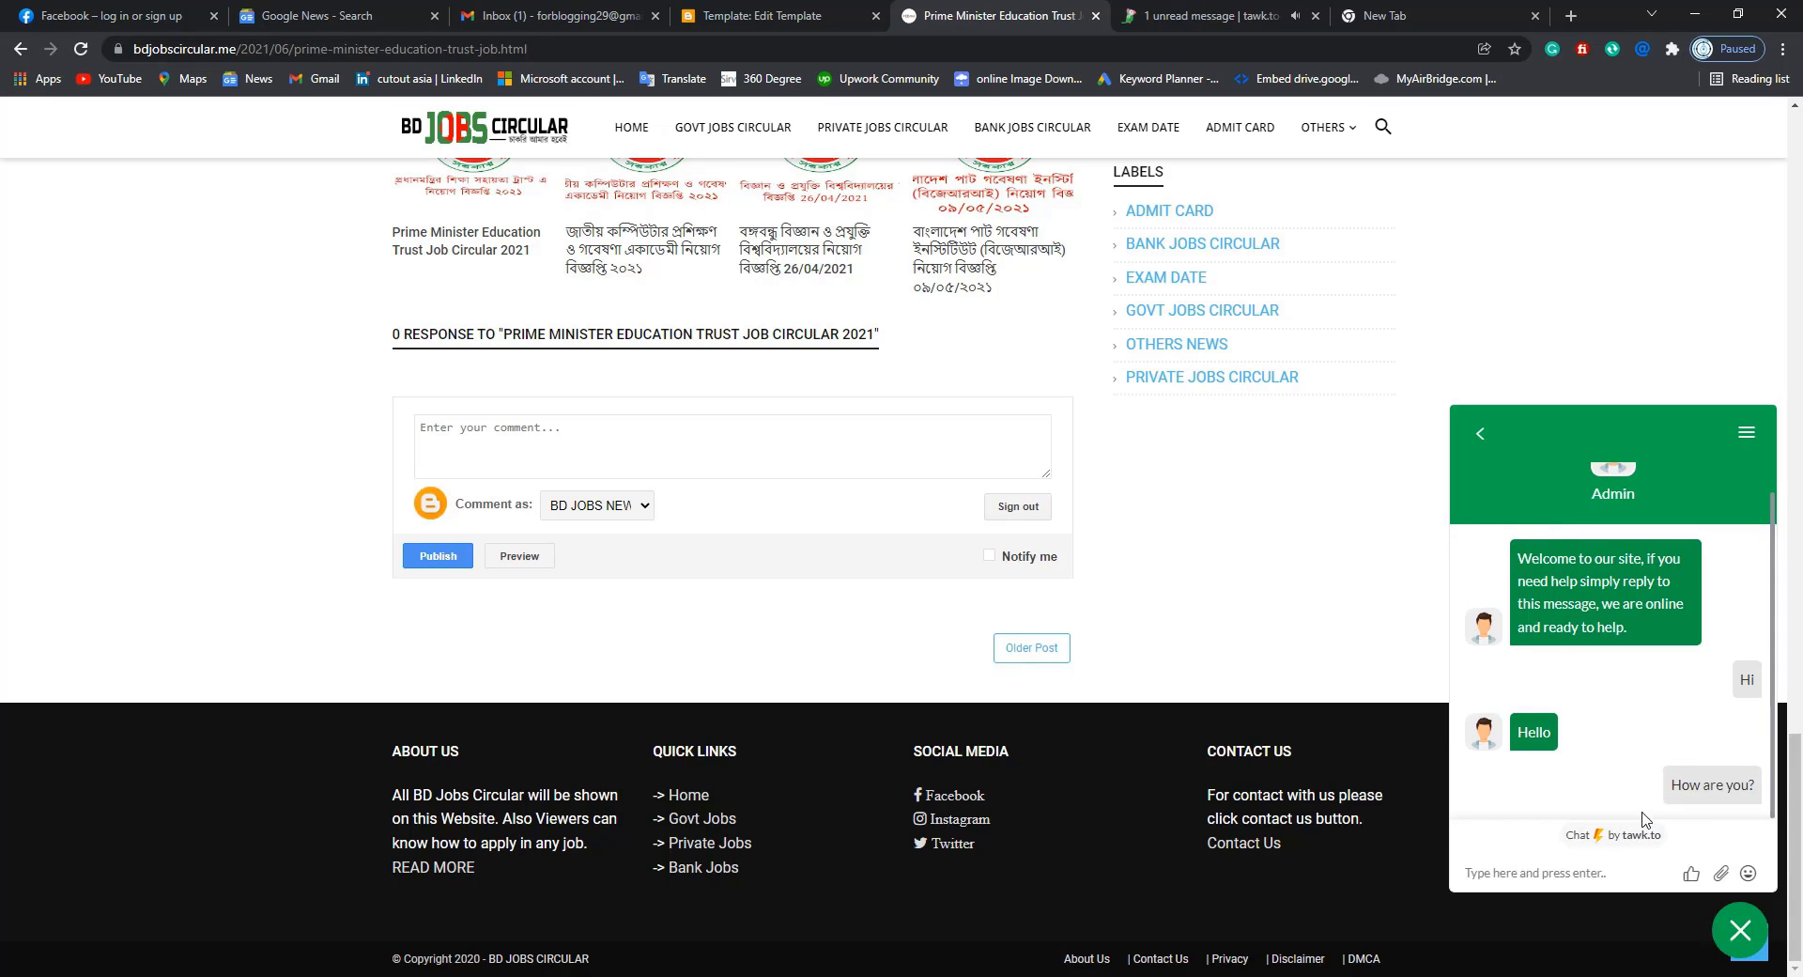
# - Switch to the tawk.to chat and answer the visitor with "I am fine. How can I help you?"
pyautogui.click(1188, 24)
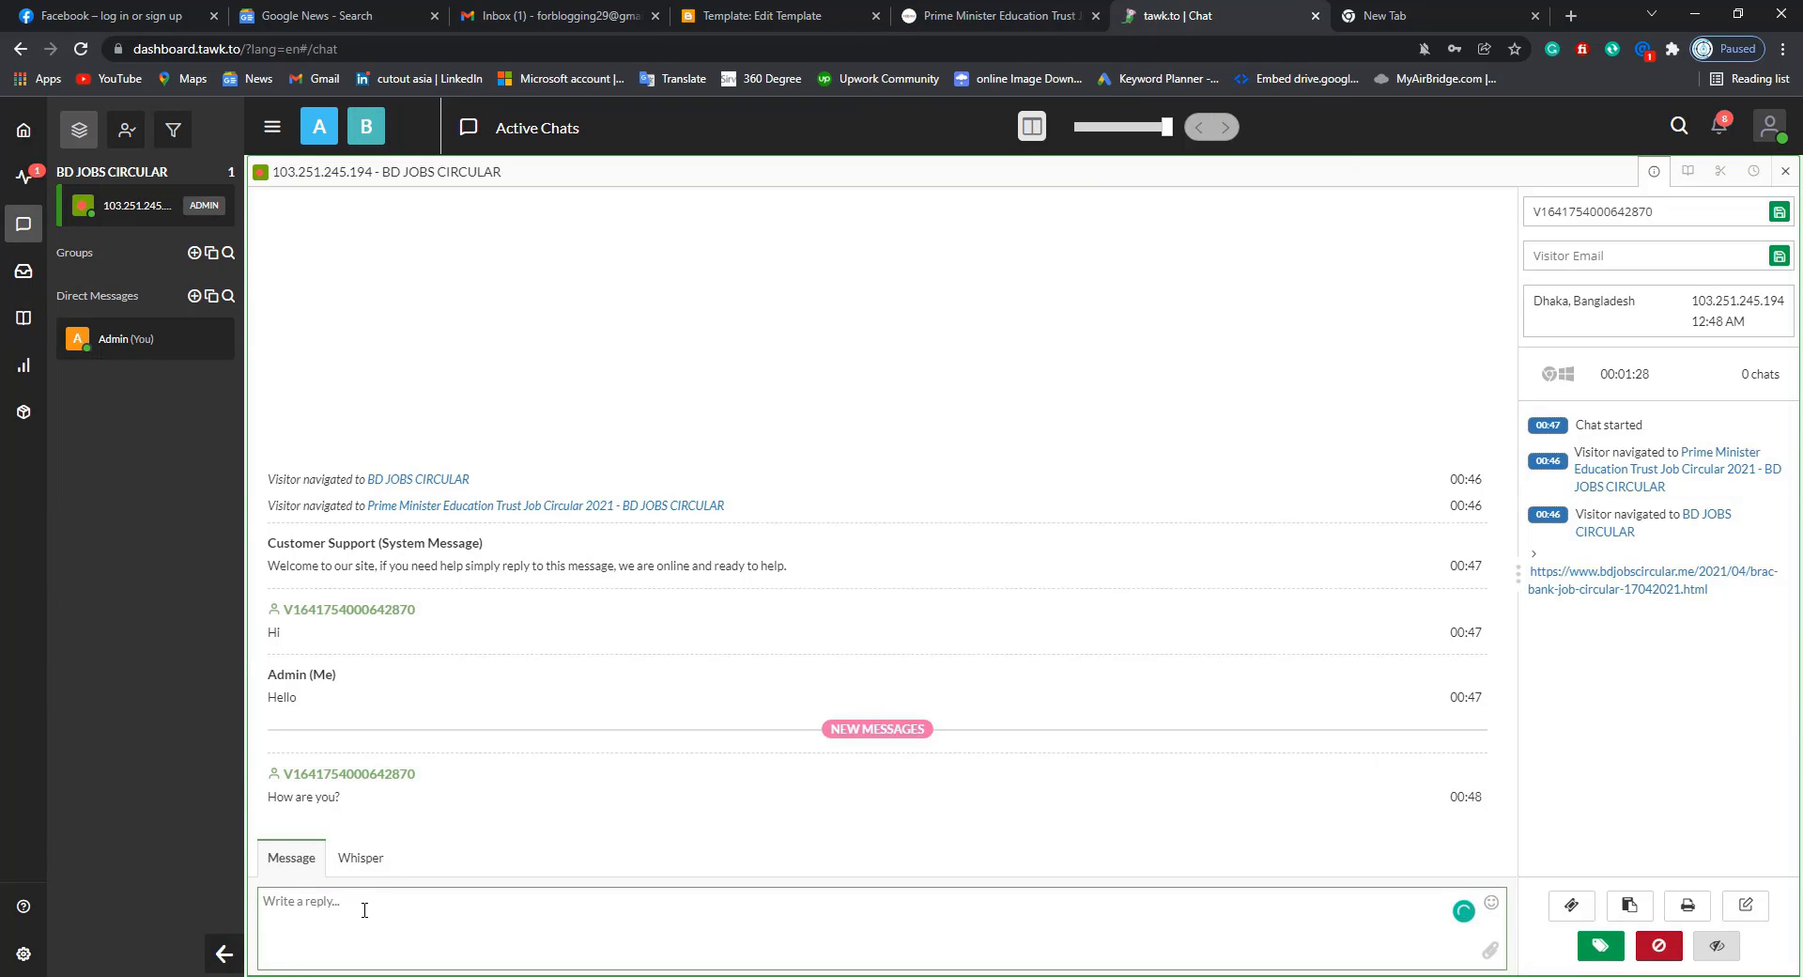
pyautogui.write('I am')
pyautogui.write('fine. How can I help you?')
pyautogui.press('Return')
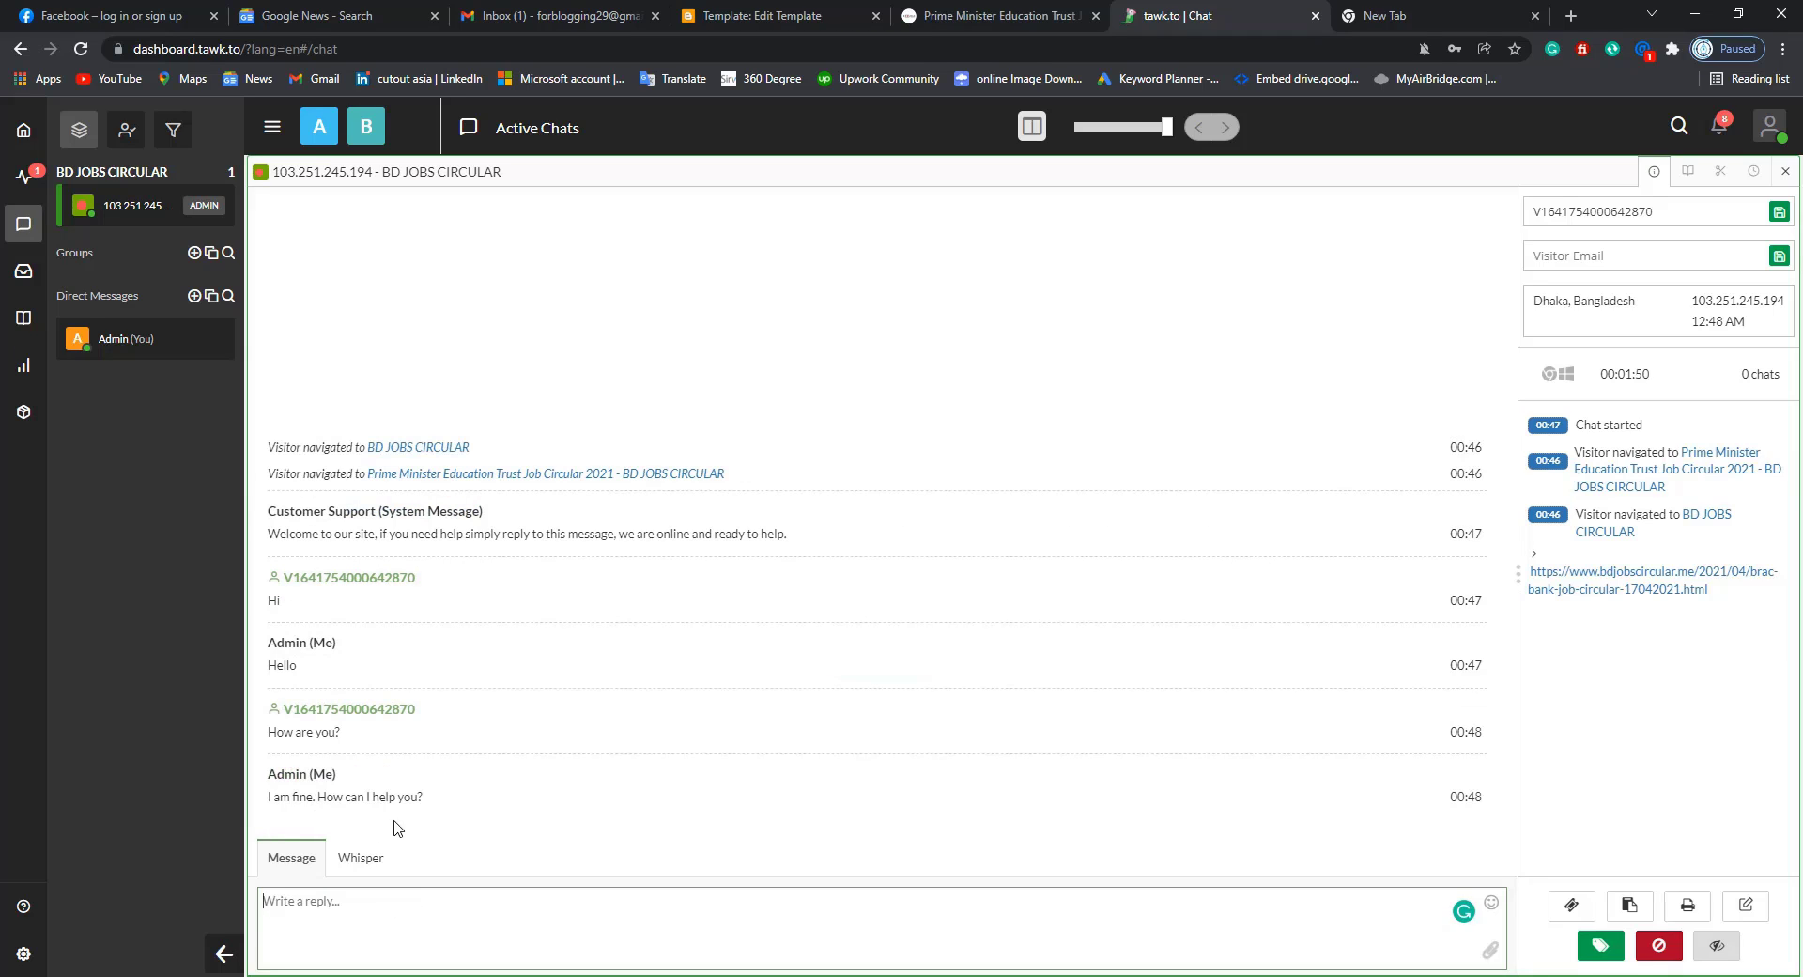
# - Check the Admin reply in the site's chat widget and view the visitor's details in the tawk.to dashboard
pyautogui.click(989, 17)
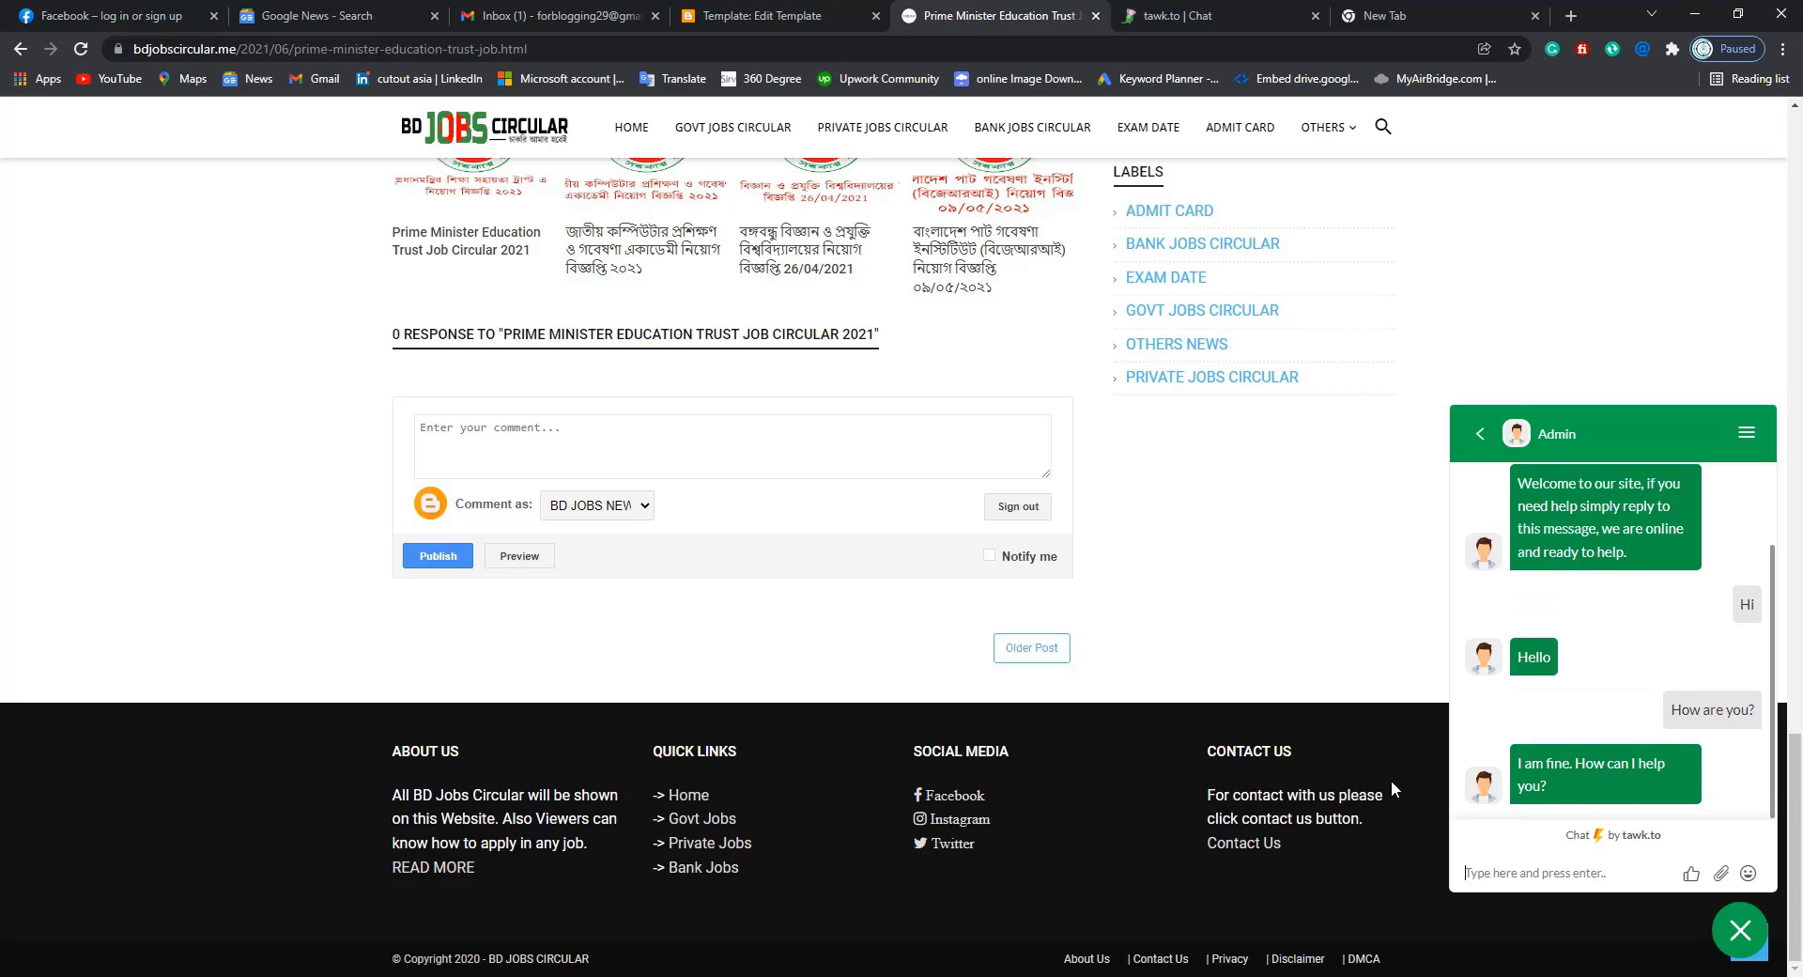
pyautogui.click(1238, 16)
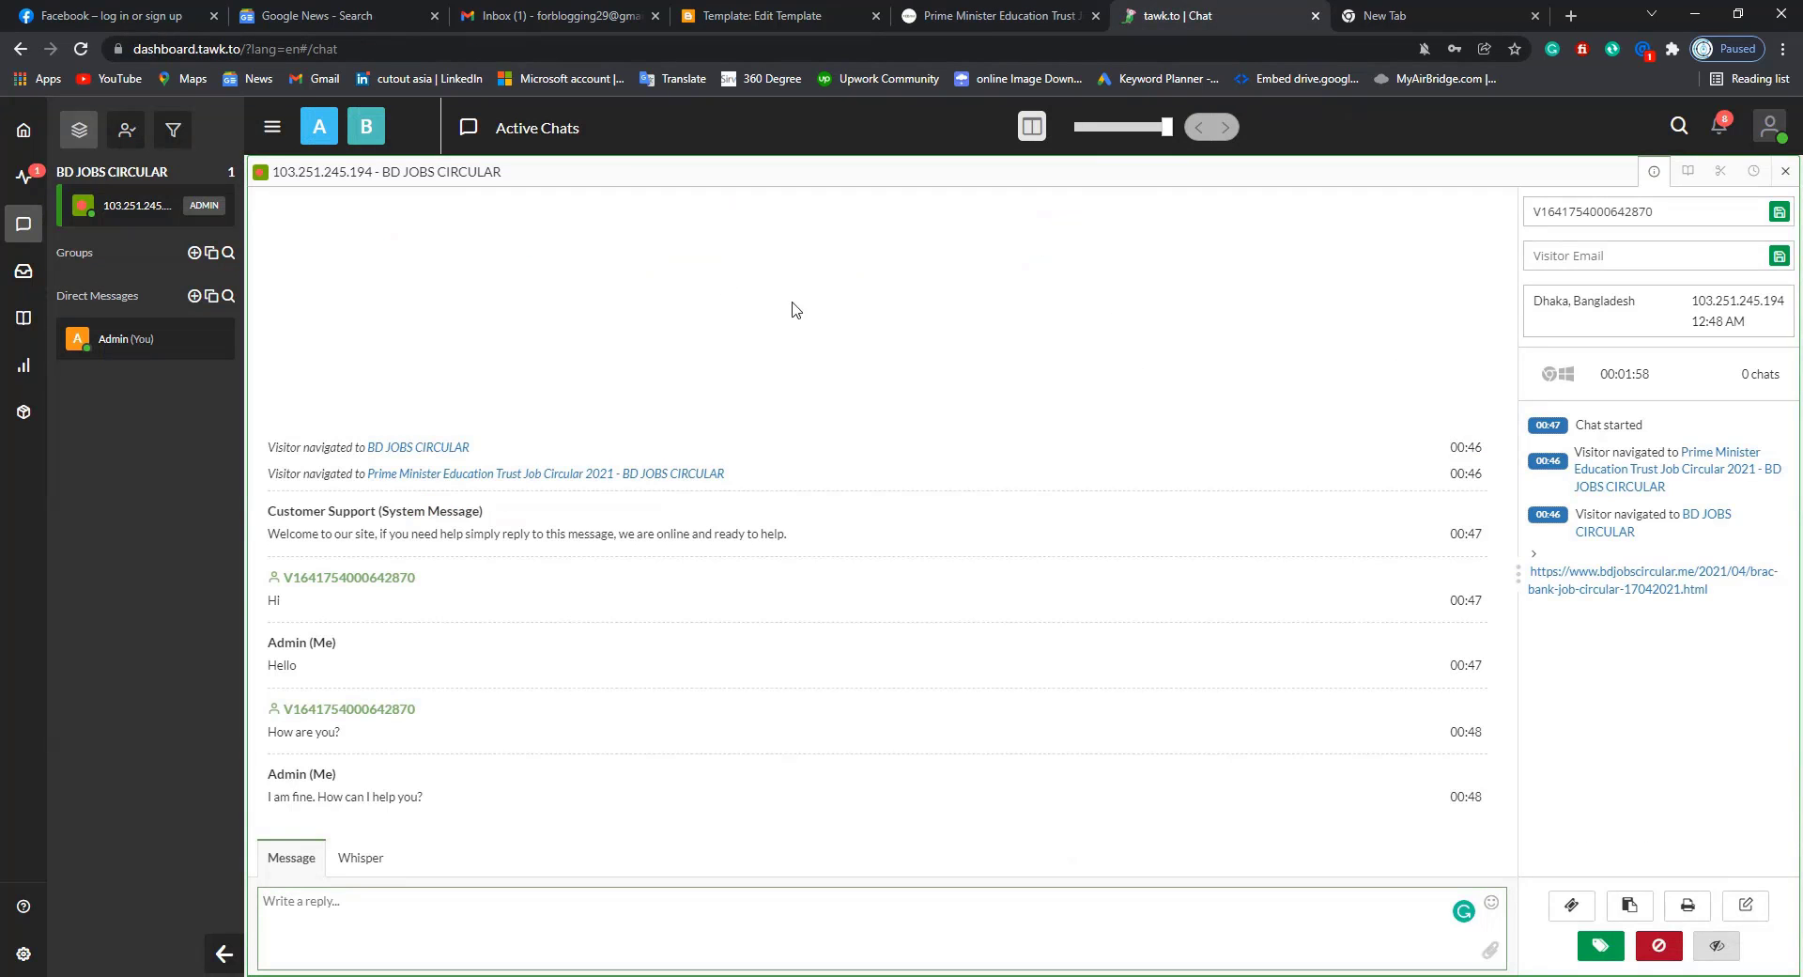
pyautogui.moveTo(119, 202)
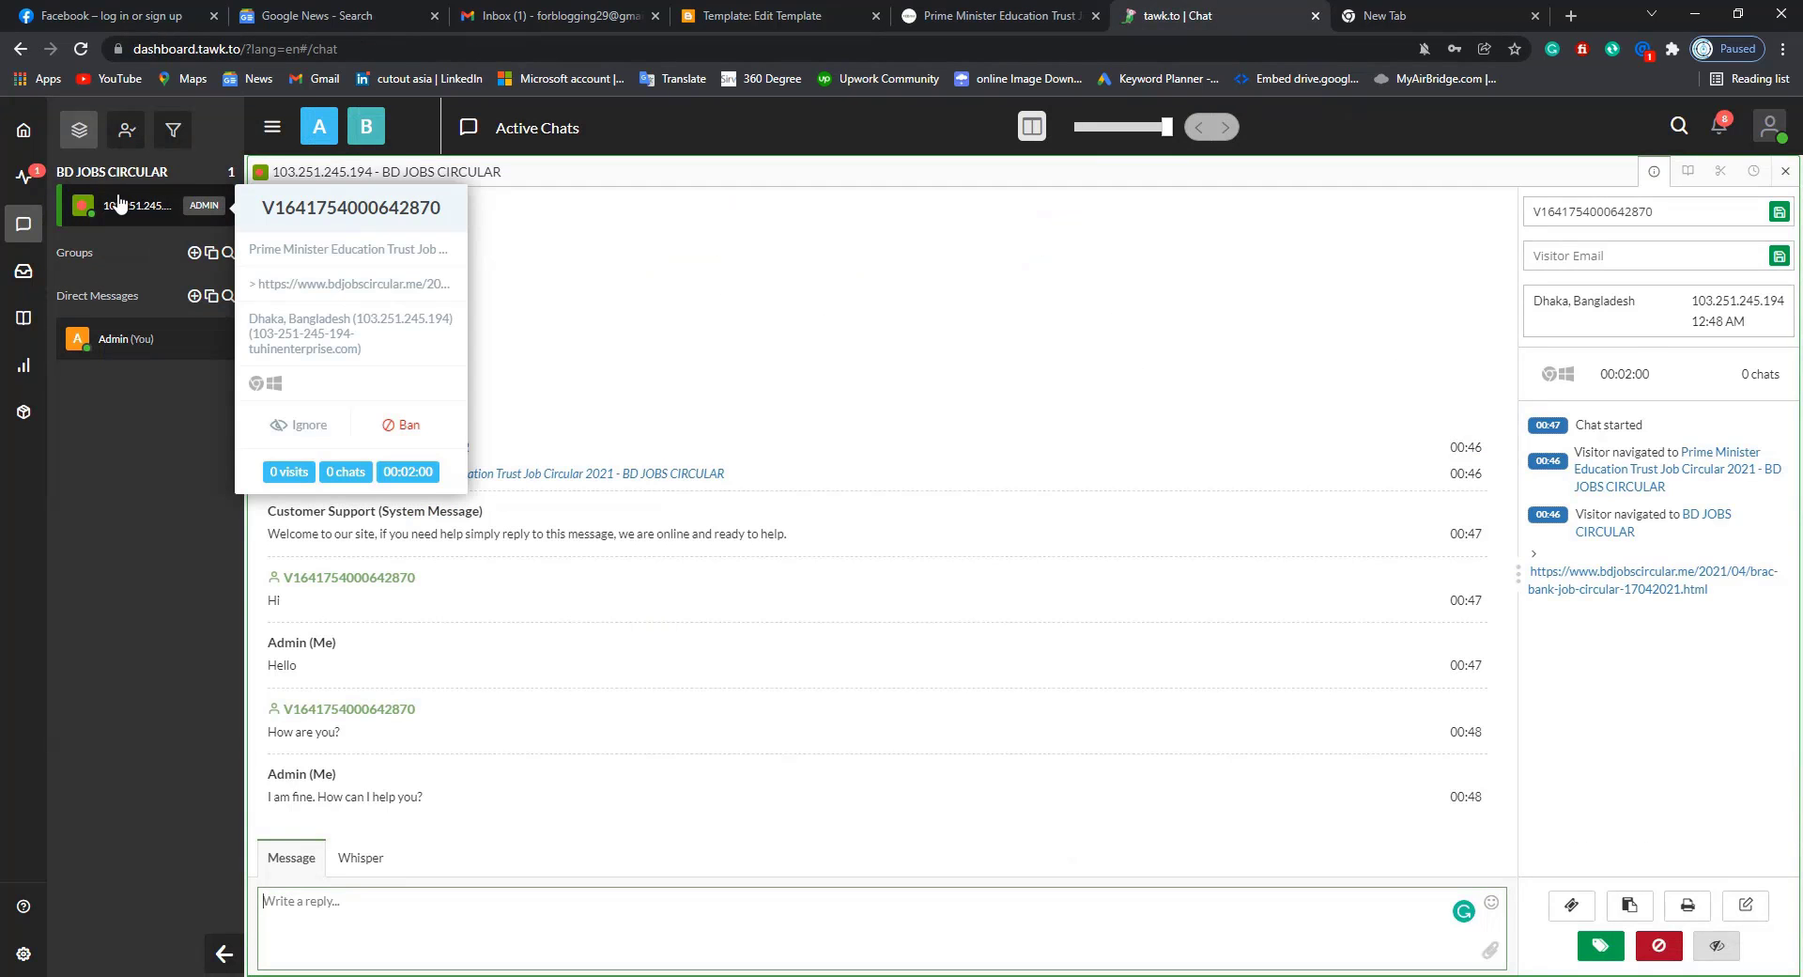